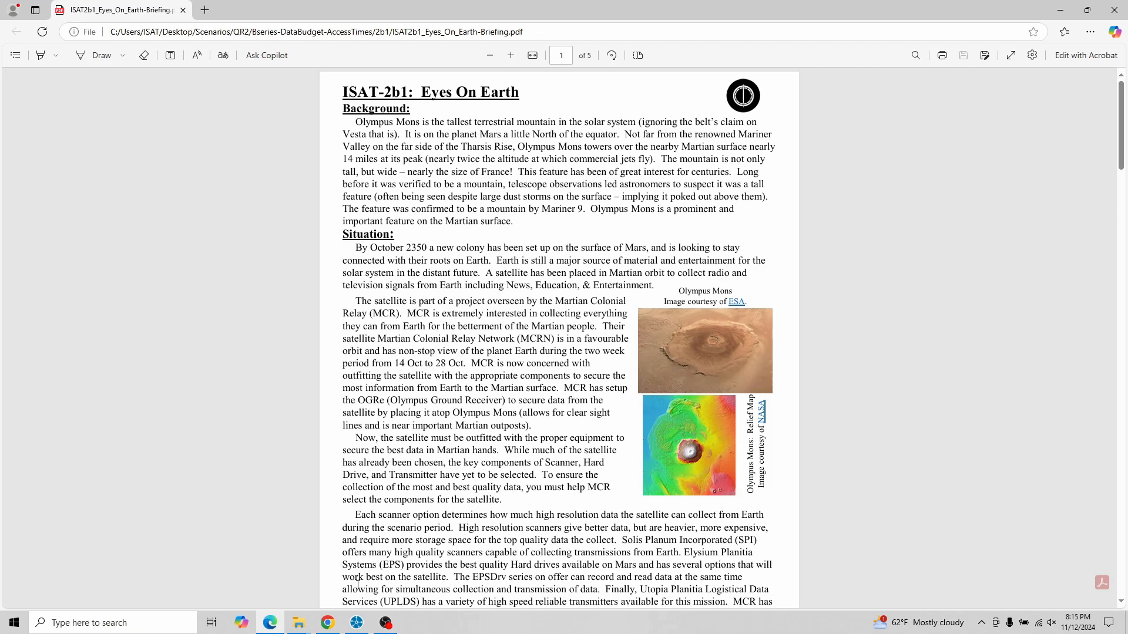
Step: Switch to Chrome and review the B Series budgets page, including its introduction, lesson sections and the Scenario 2B1 - Eyes On Earth description
click(328, 623)
click(223, 13)
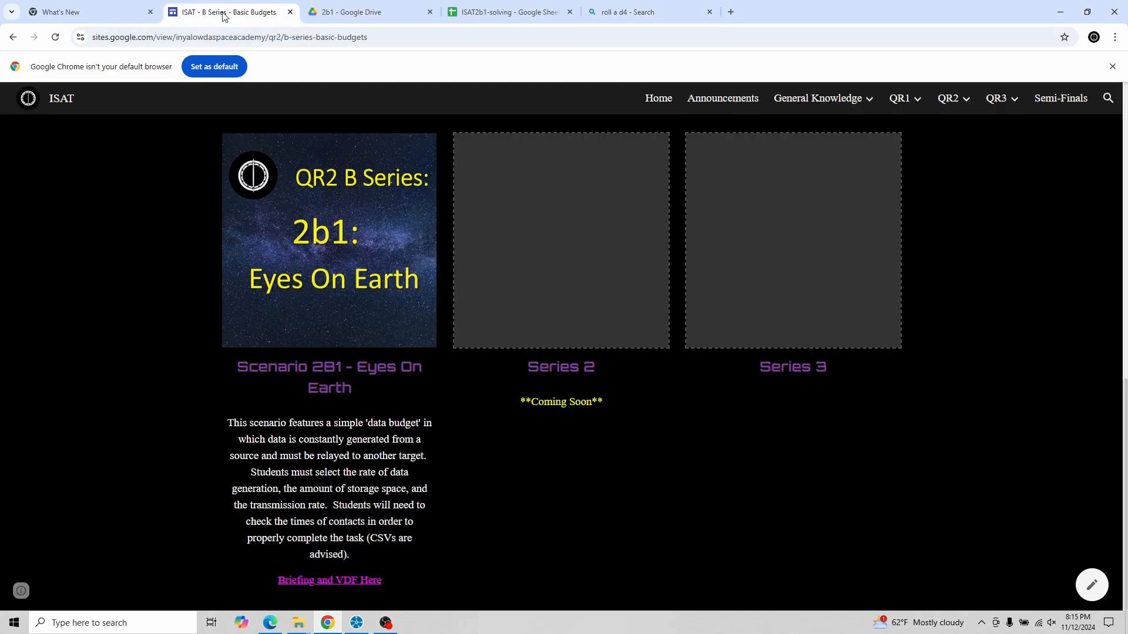
scroll(488, 382, up, 10)
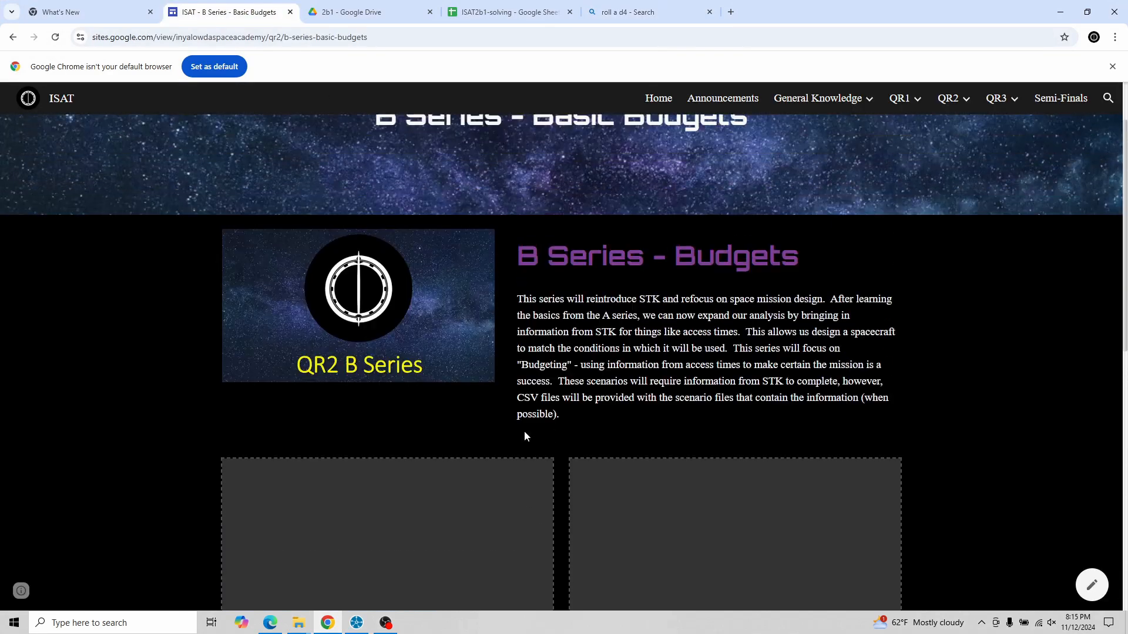
scroll(524, 435, up, 1)
scroll(946, 374, down, 5)
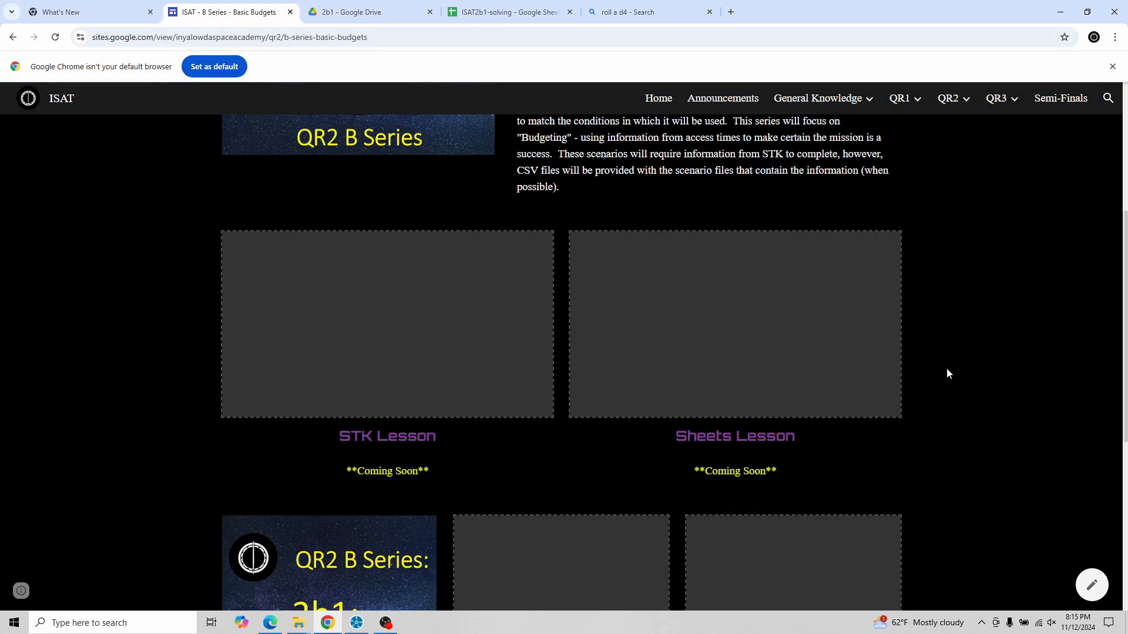
scroll(946, 373, down, 6)
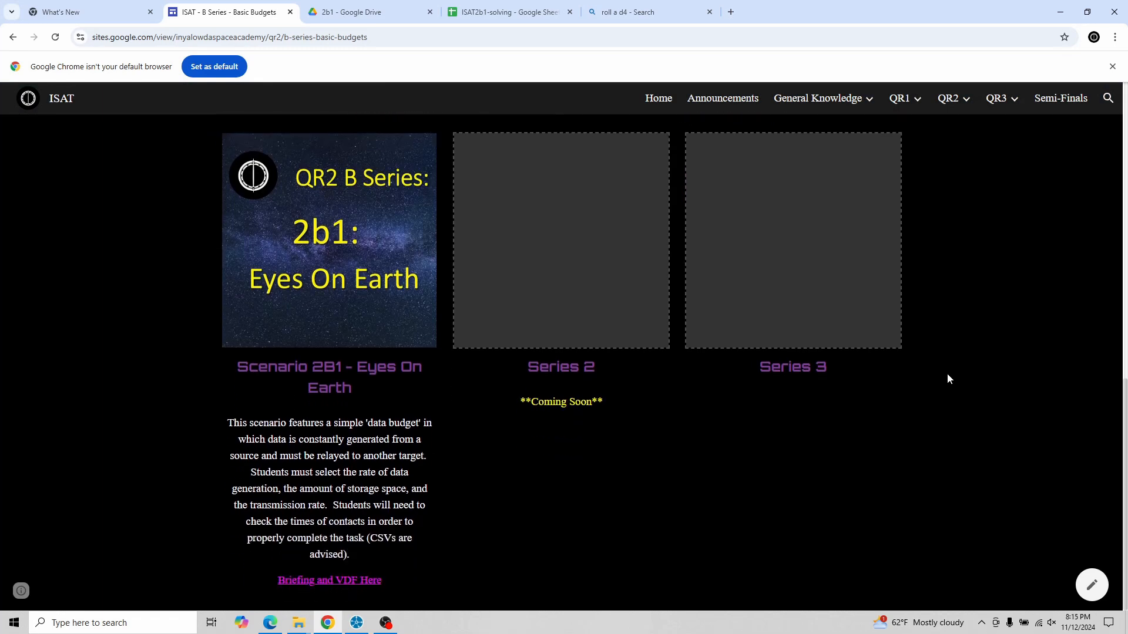
scroll(950, 376, up, 7)
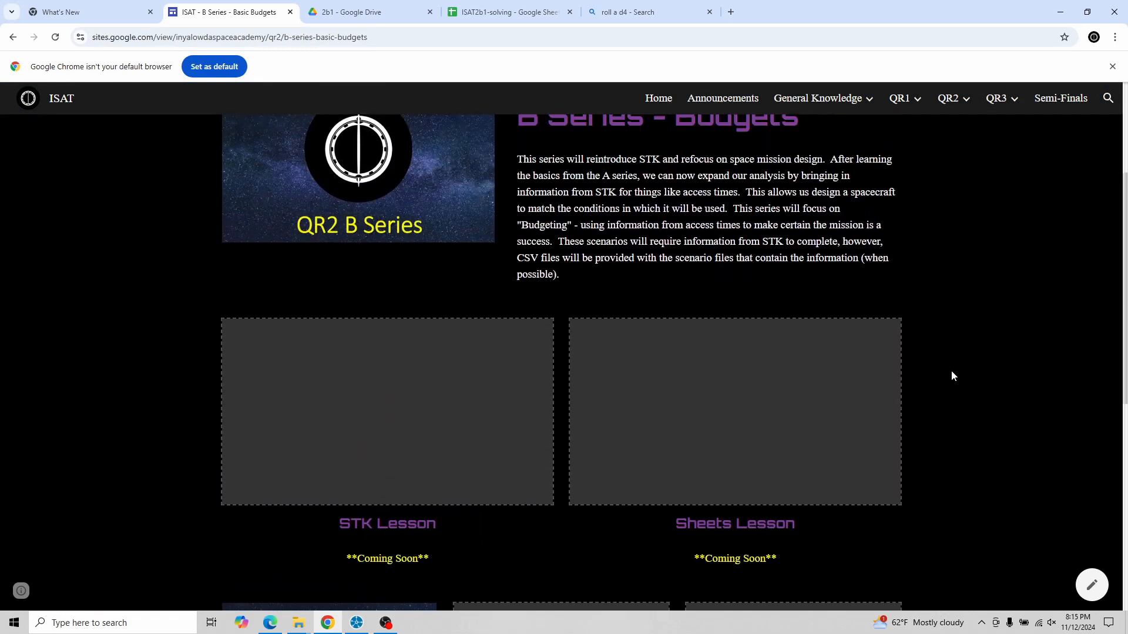
scroll(952, 375, up, 1)
scroll(950, 375, down, 3)
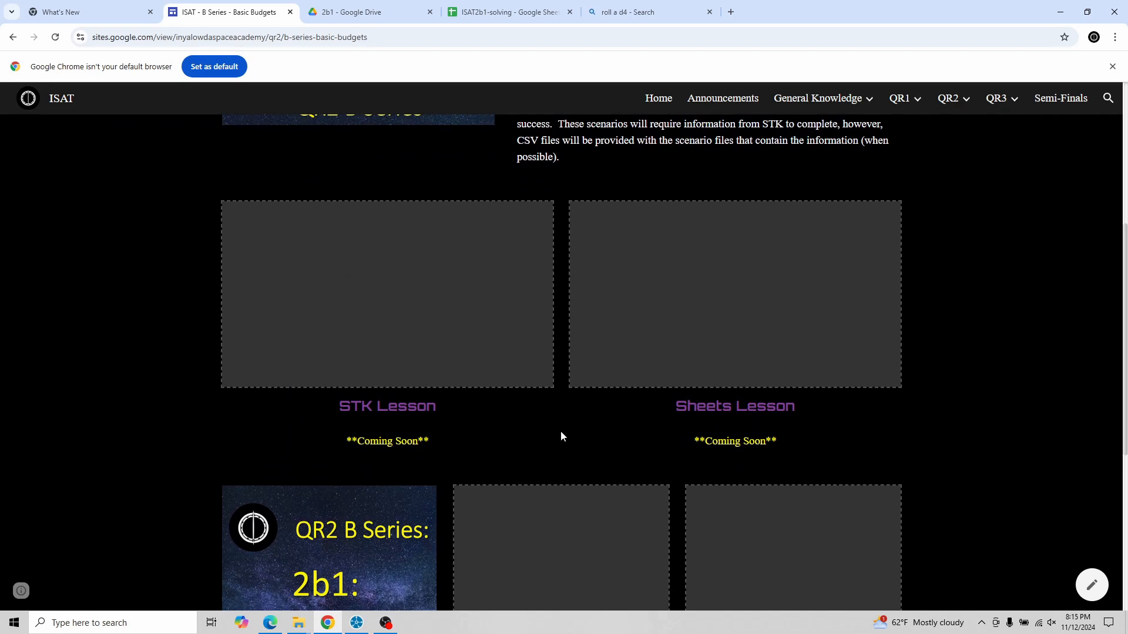
scroll(591, 409, down, 3)
scroll(598, 409, up, 2)
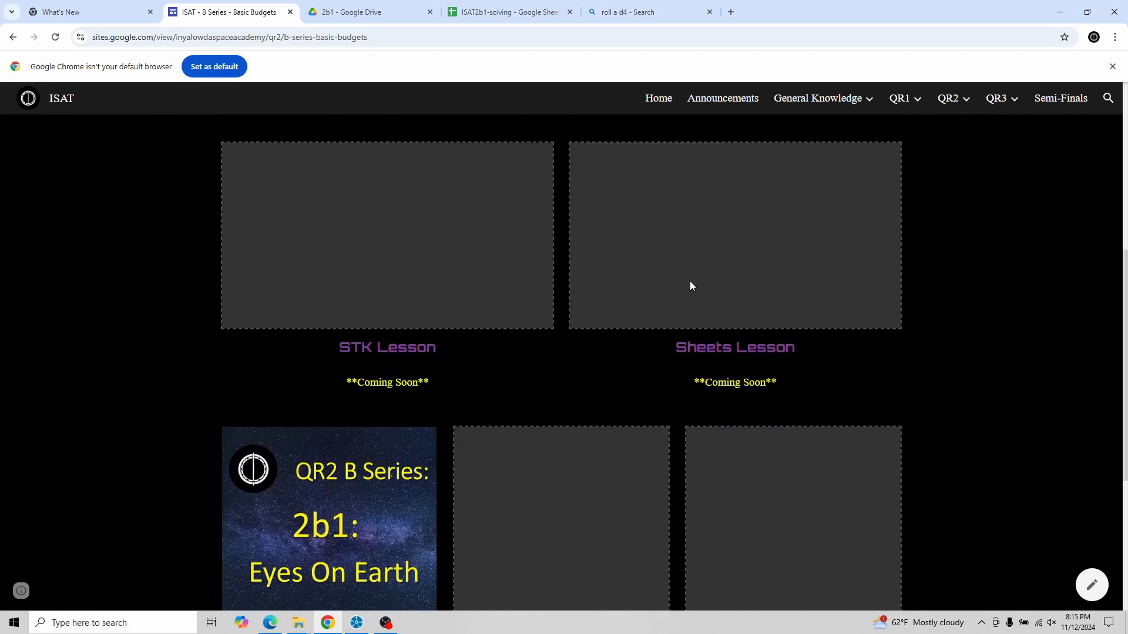
scroll(735, 258, down, 5)
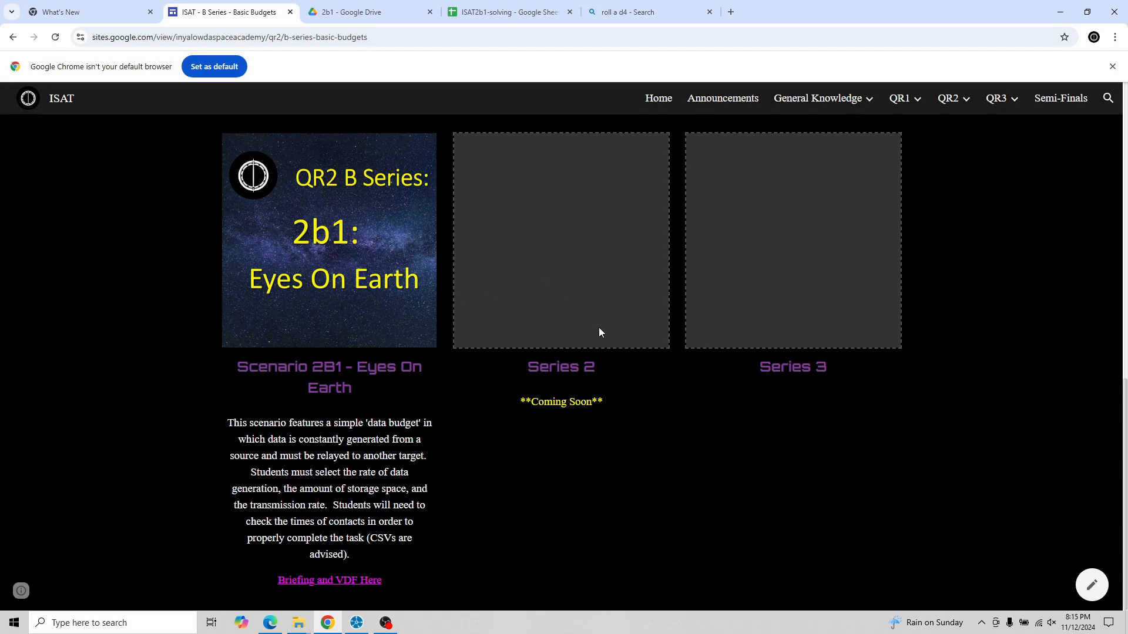
scroll(599, 329, up, 5)
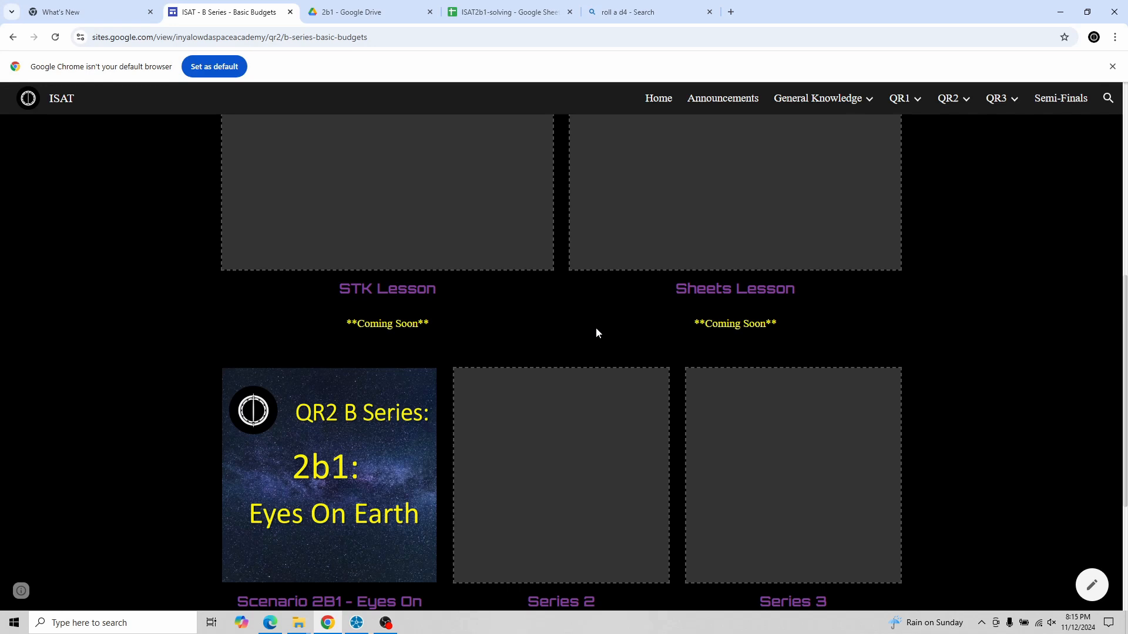
scroll(564, 355, down, 5)
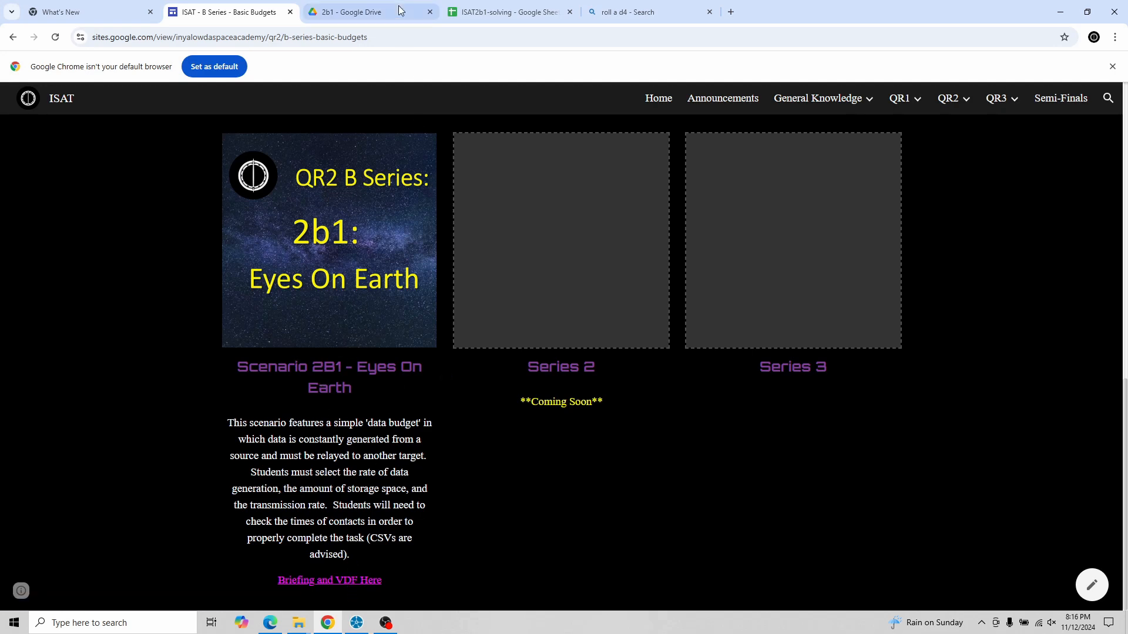
Step: View the scenario files in the 2b1 Google Drive folder, and switch to the ISAT2b1_Eyes_On_Earth scenario in STK
click(369, 11)
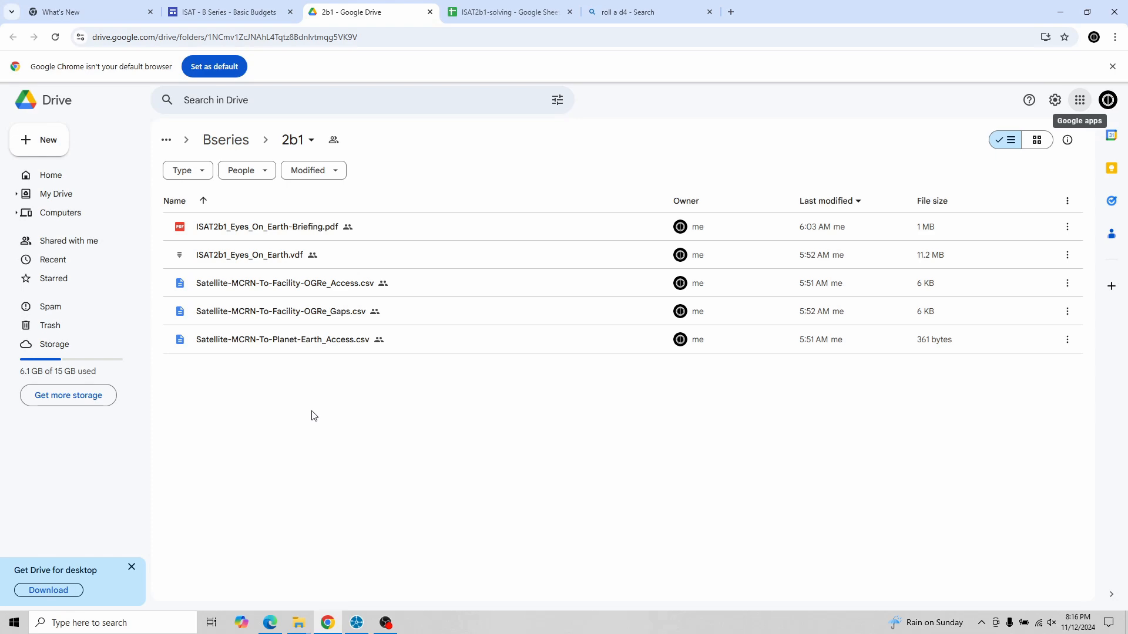
click(357, 623)
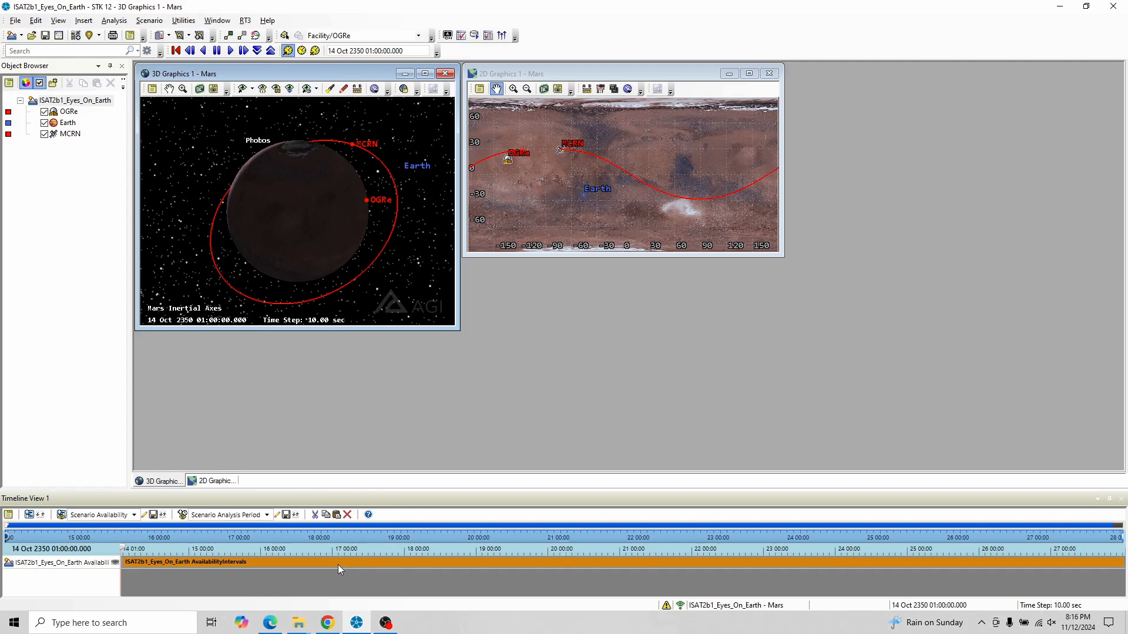
Step: Switch to the Eyes On Earth briefing PDF in Edge and skim its objective, component tables, scoring, examples and object parameters
click(270, 623)
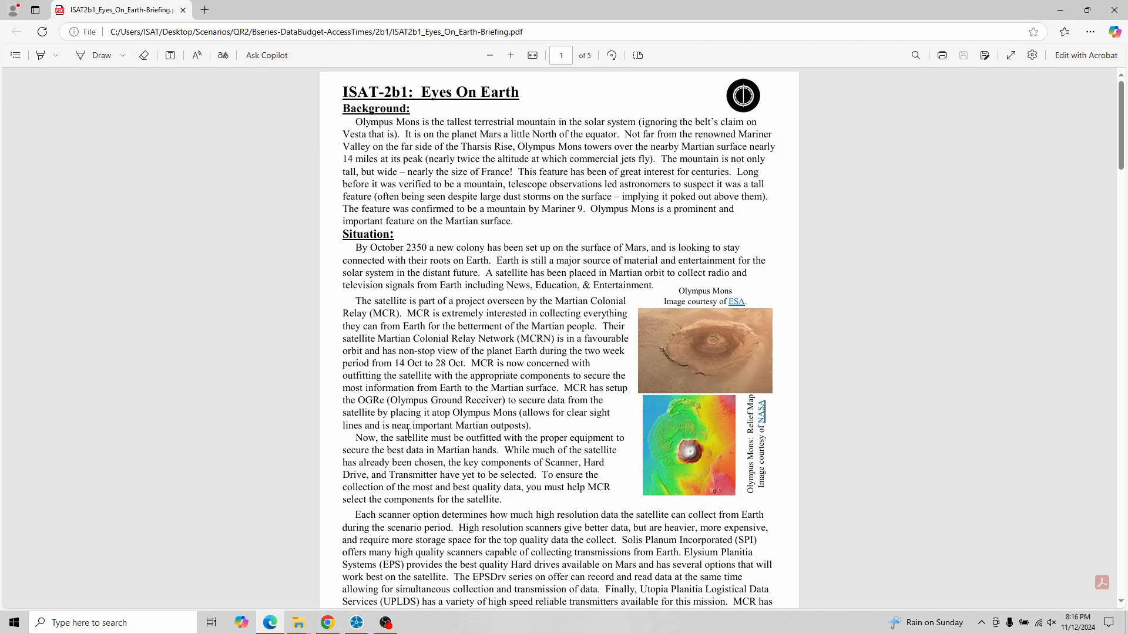
scroll(575, 256, down, 15)
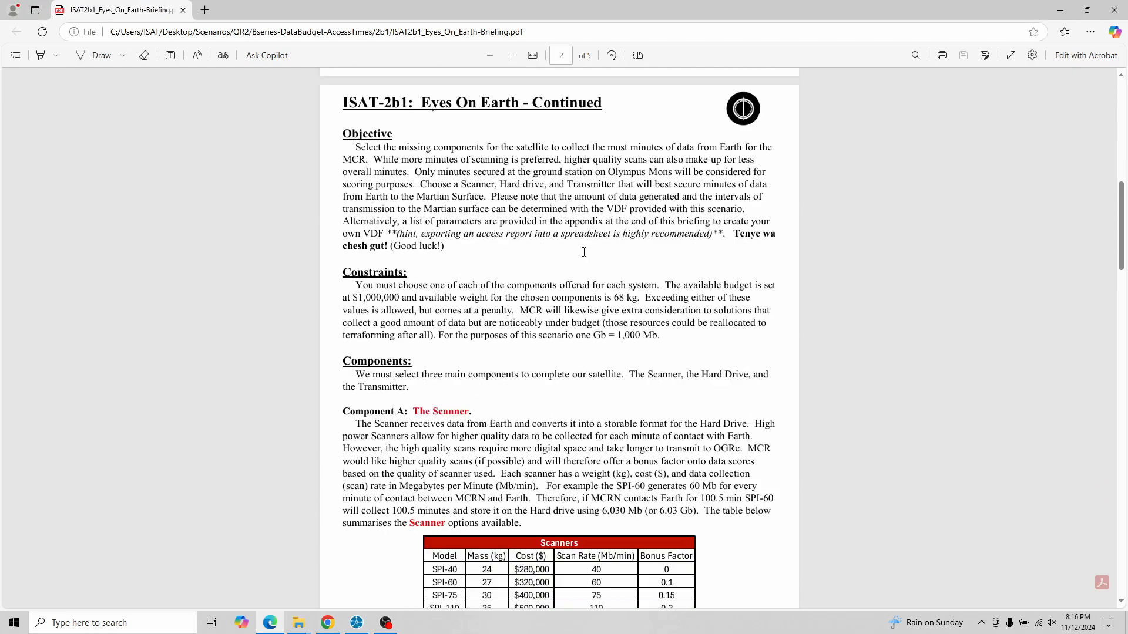
scroll(584, 253, down, 11)
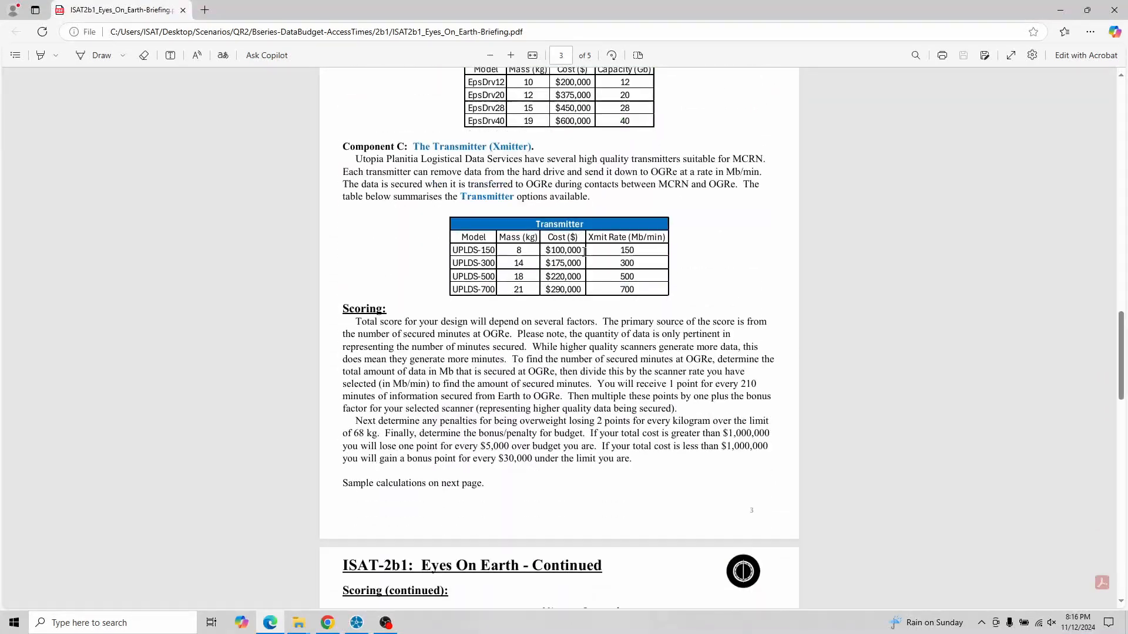
scroll(584, 253, down, 12)
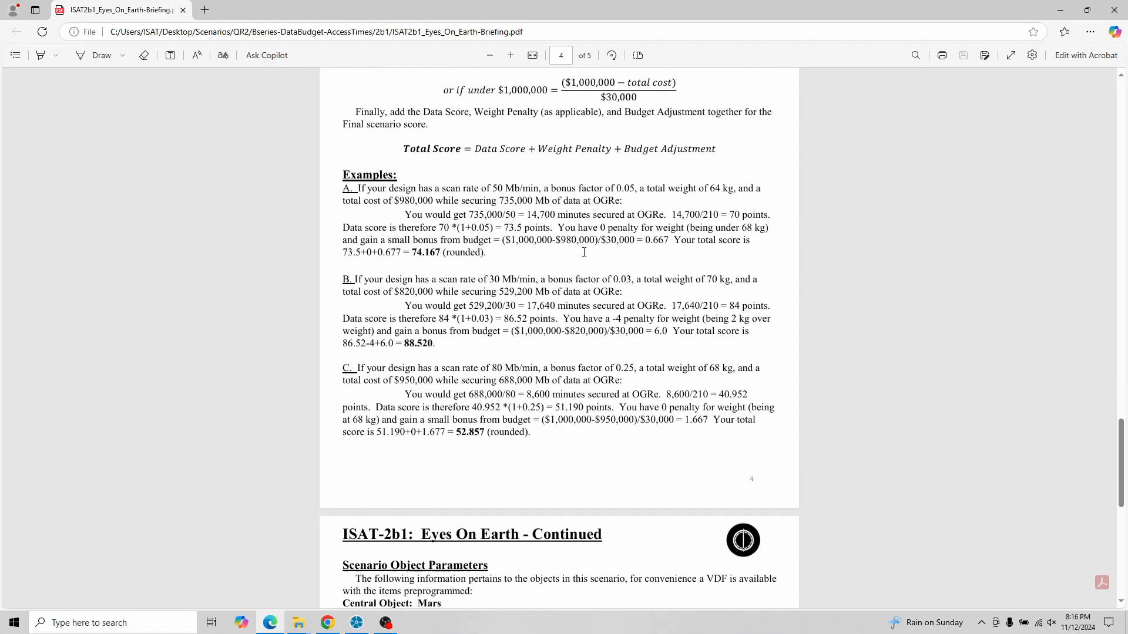
scroll(583, 252, down, 5)
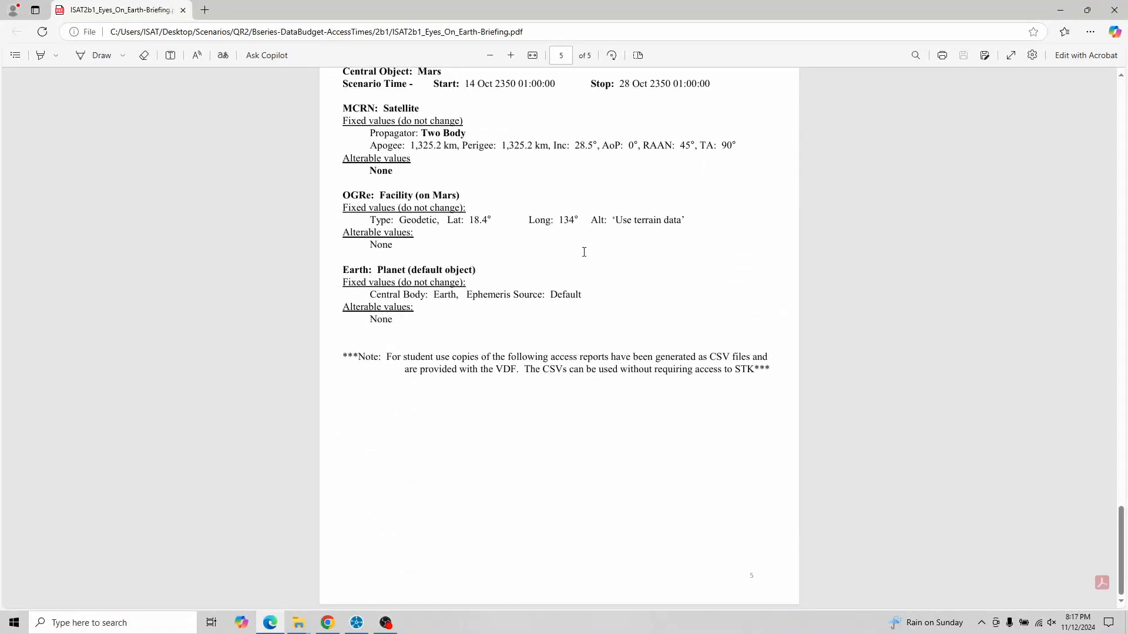
scroll(583, 252, up, 14)
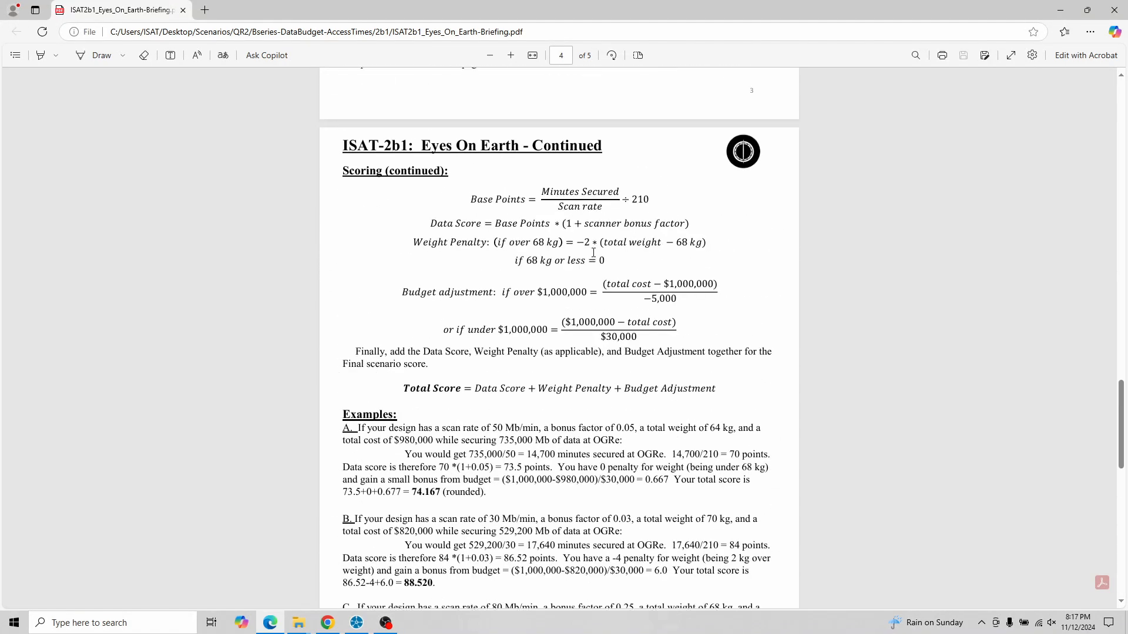
scroll(593, 253, up, 15)
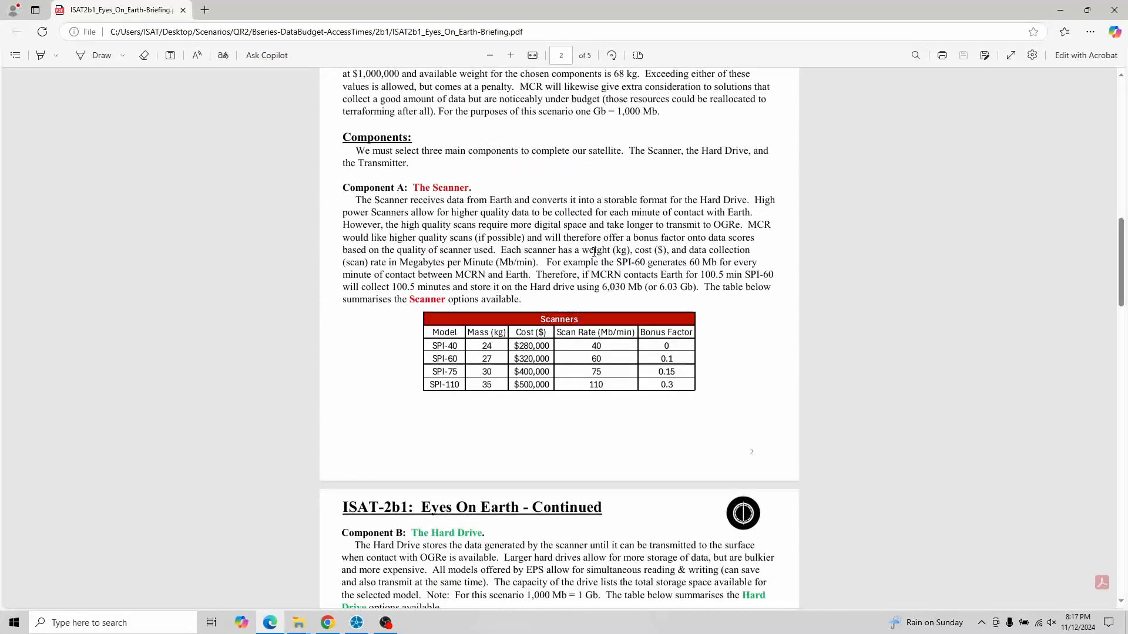
scroll(594, 252, up, 12)
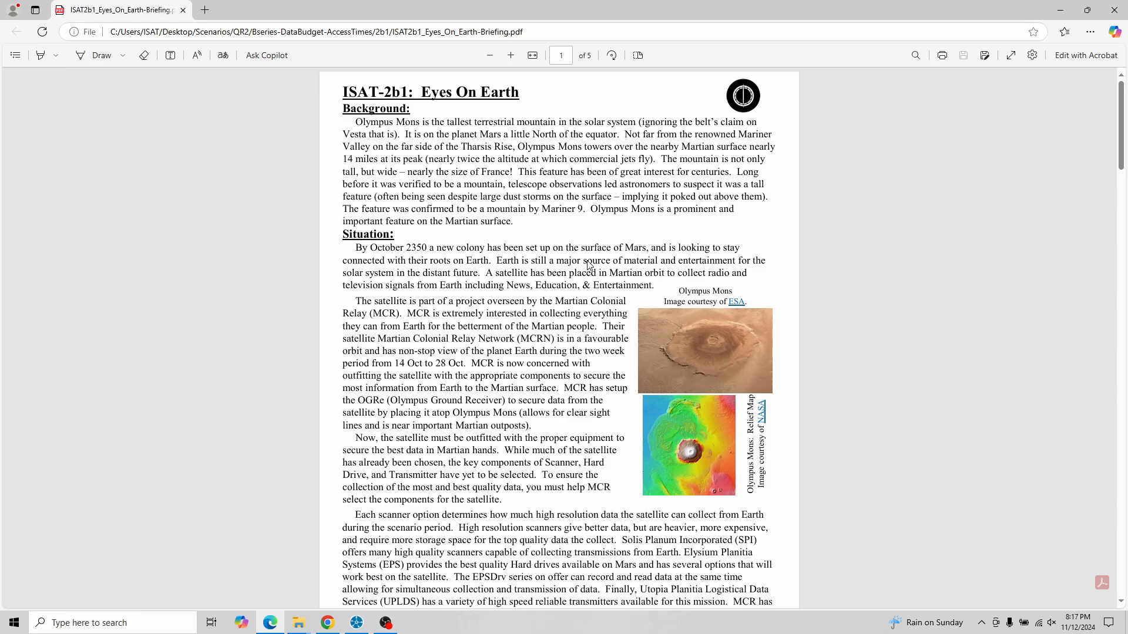
scroll(659, 233, down, 12)
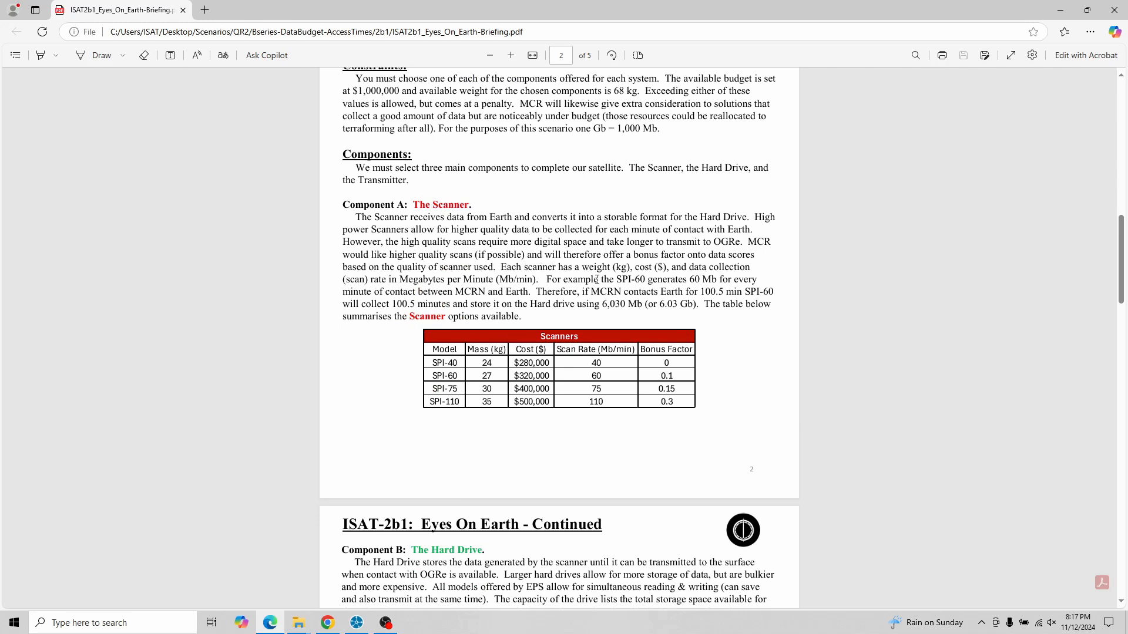
Step: Switch to STK, maximize the 3D Graphics window and examine the MCRN orbit, the OGRe facility and Earth's direction around Mars
click(357, 622)
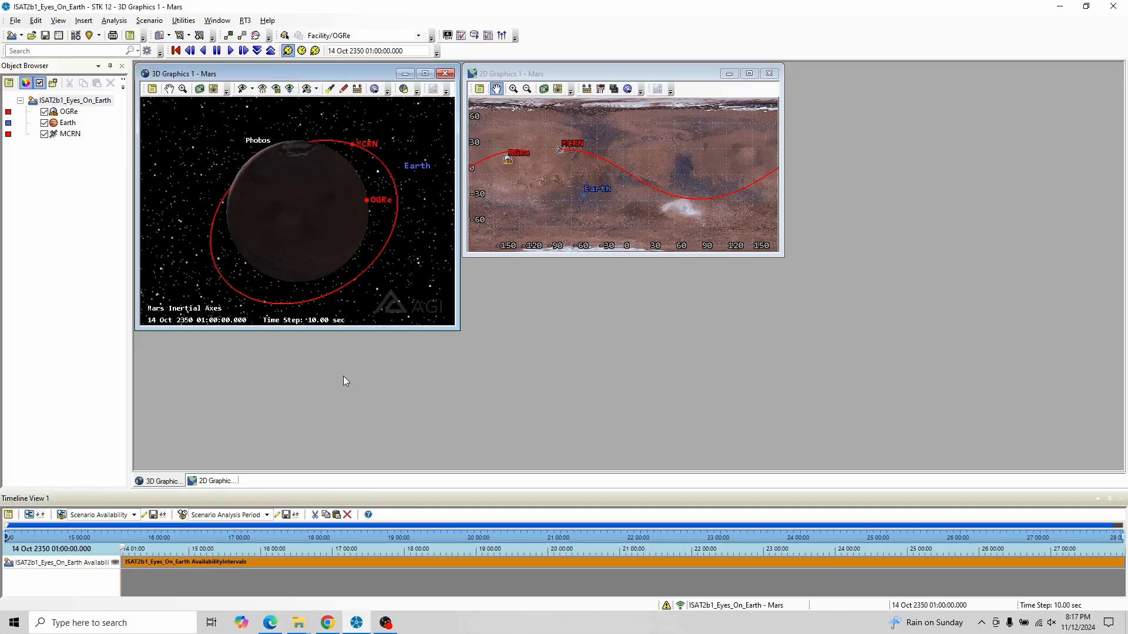
mouse_move(289, 193)
mouse_down()
mouse_move(322, 191)
mouse_move(296, 200)
mouse_move(304, 189)
mouse_up()
drag(360, 159, 357, 158)
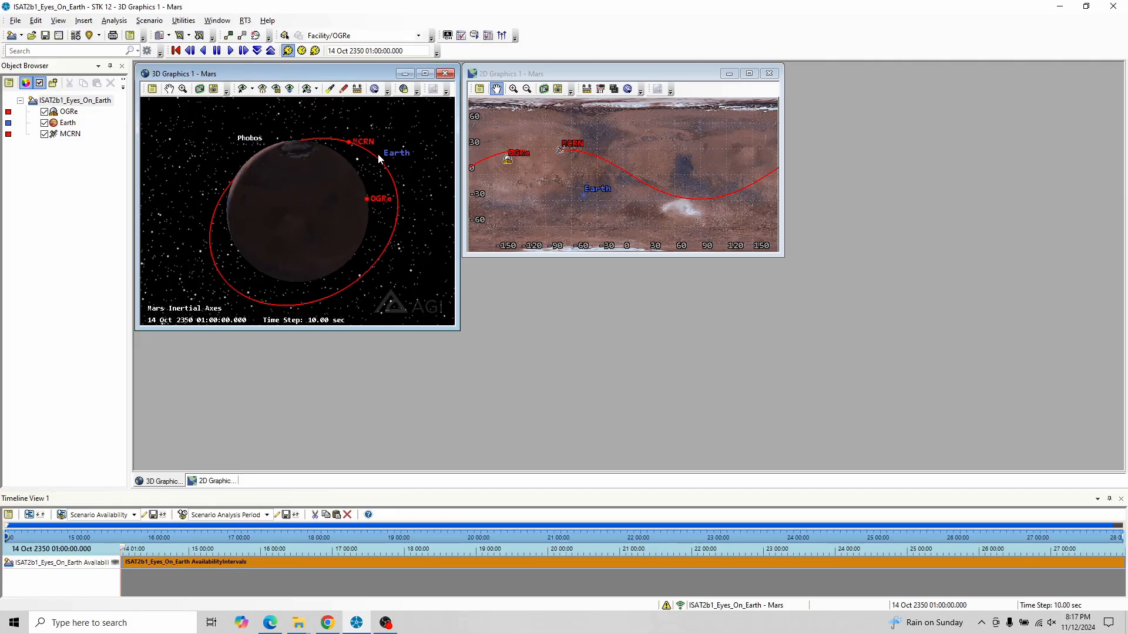
click(425, 74)
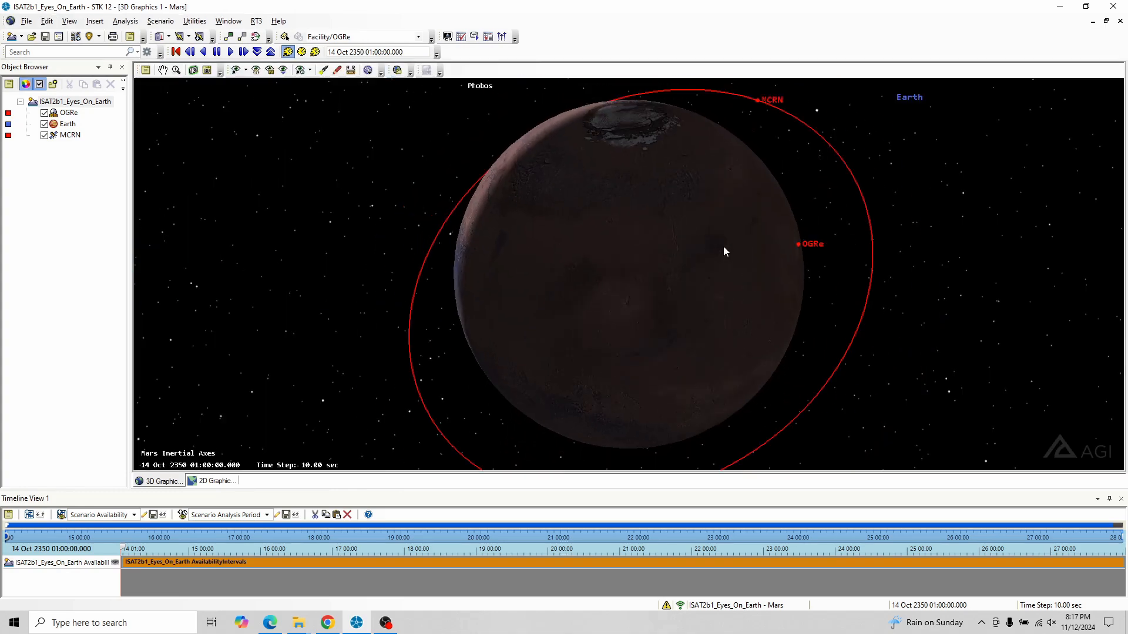
drag(724, 246, 758, 199)
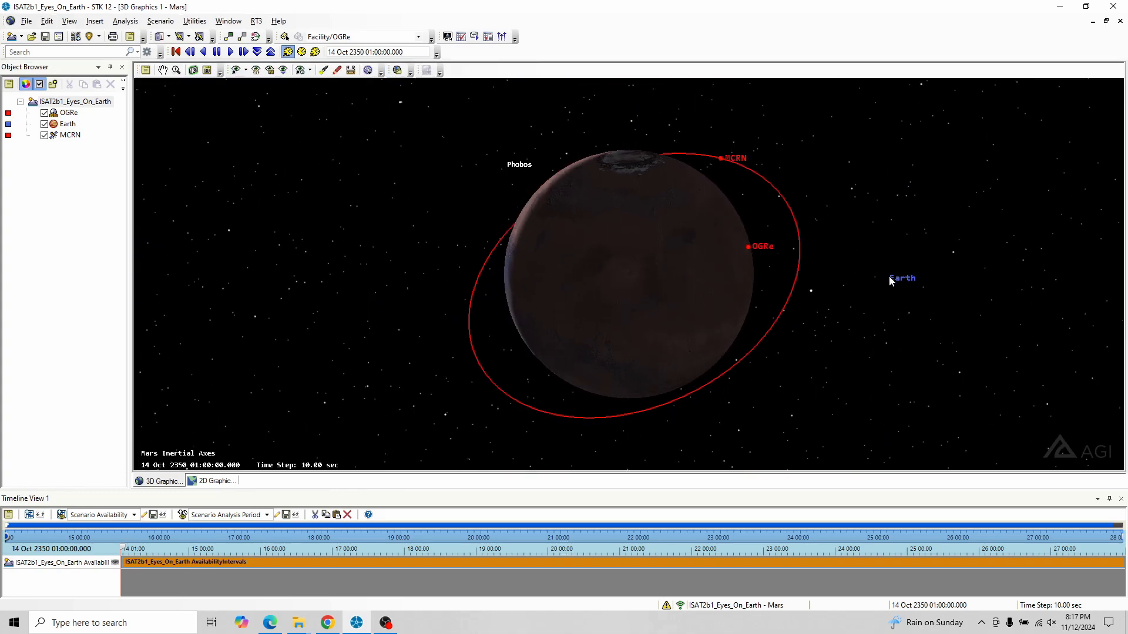
drag(766, 271, 681, 268)
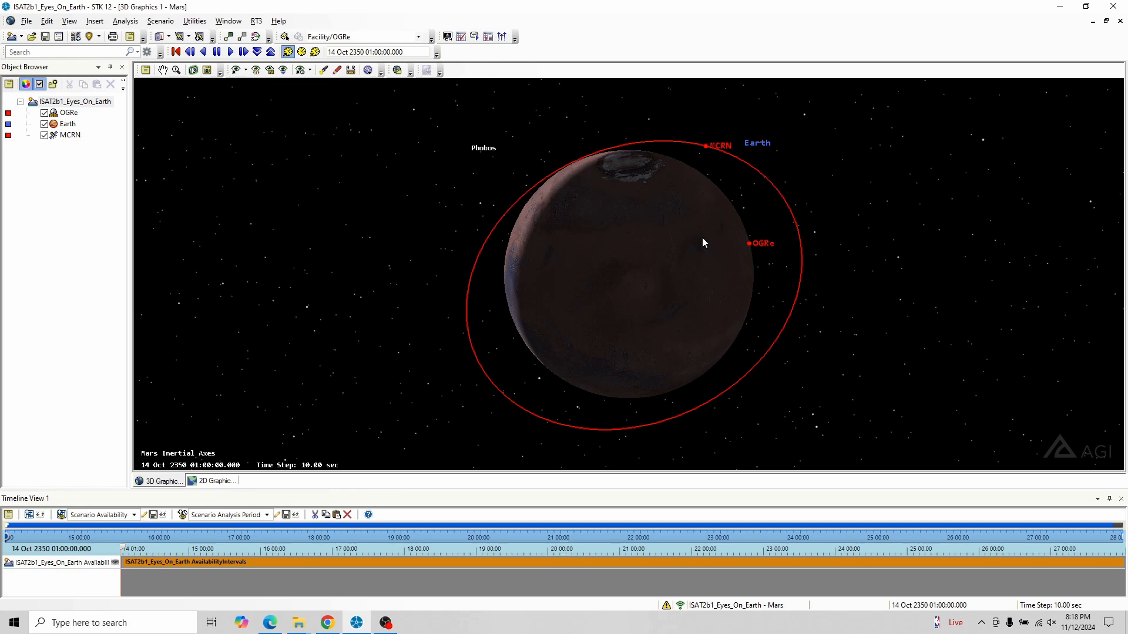
drag(705, 234, 617, 255)
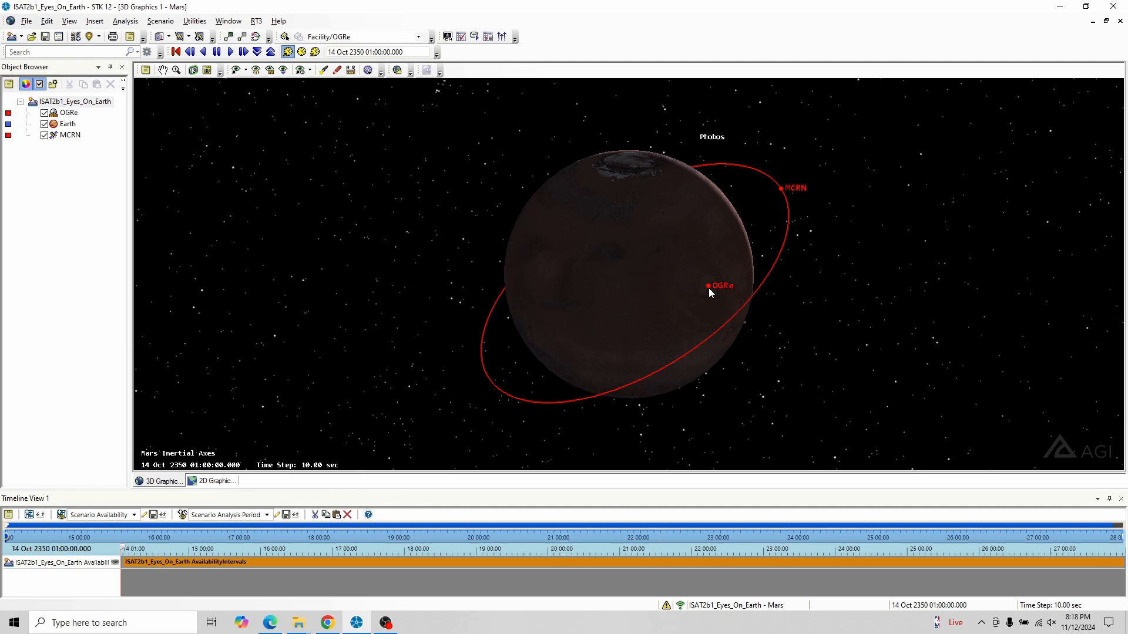
scroll(721, 290, up, 5)
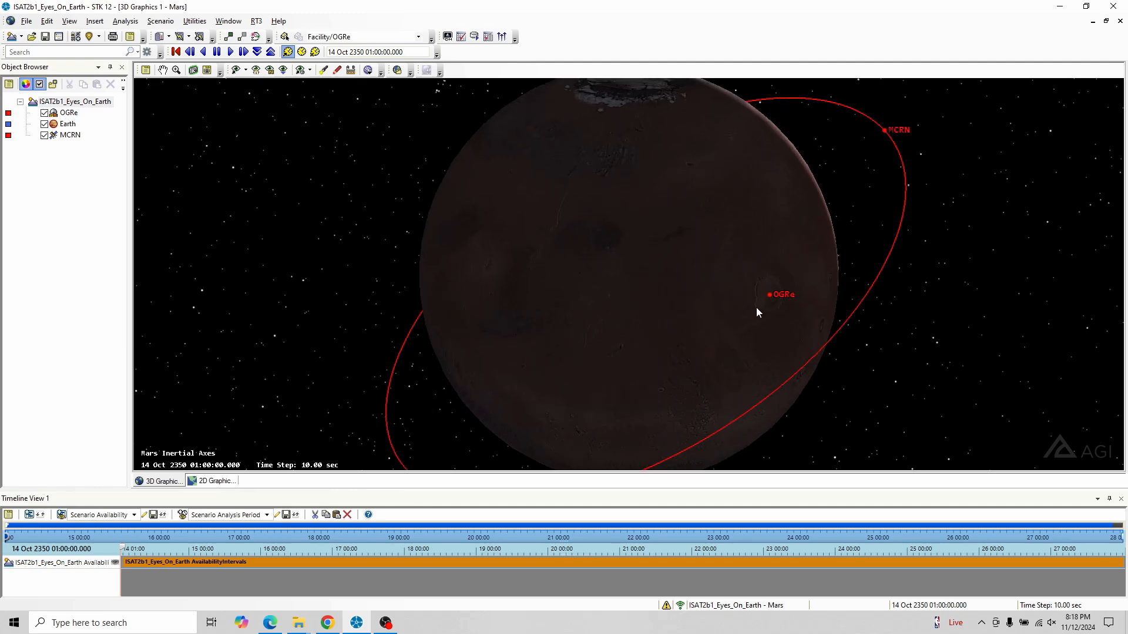
scroll(704, 320, down, 5)
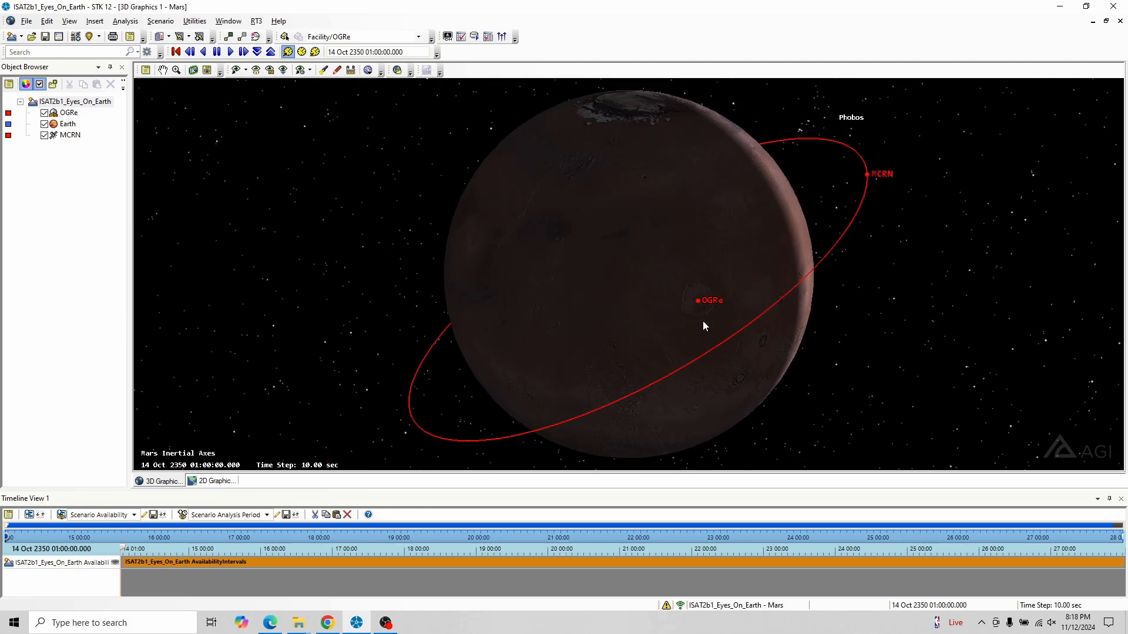
drag(642, 263, 722, 269)
scroll(717, 261, down, 2)
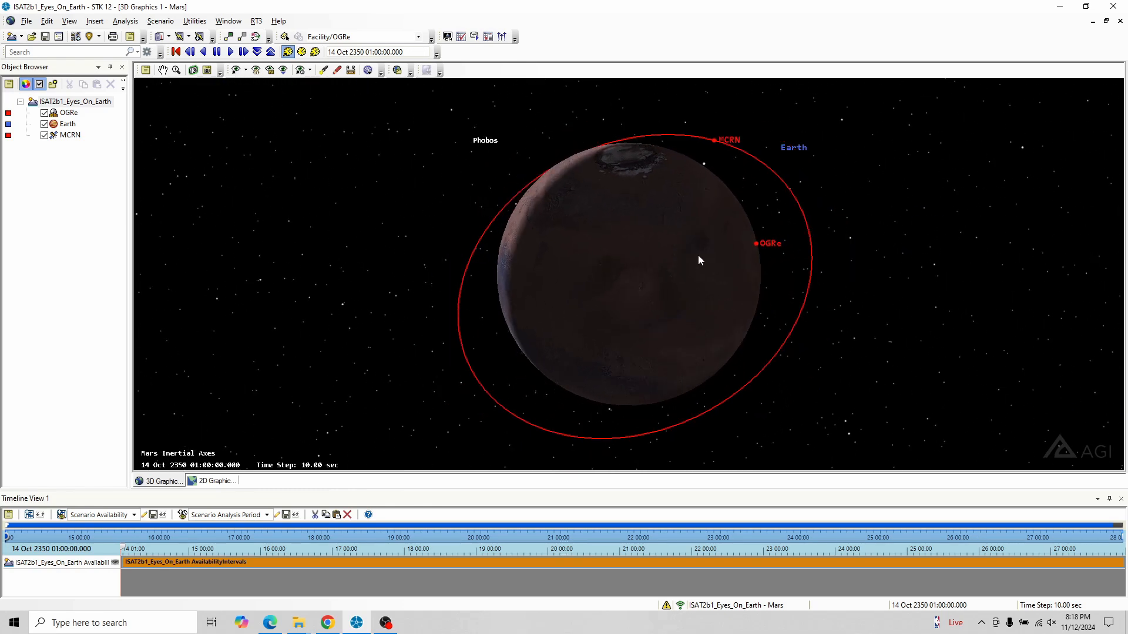
Step: Inspect the basic orbit properties of the MCRN satellite and close them without making changes
right_click(73, 142)
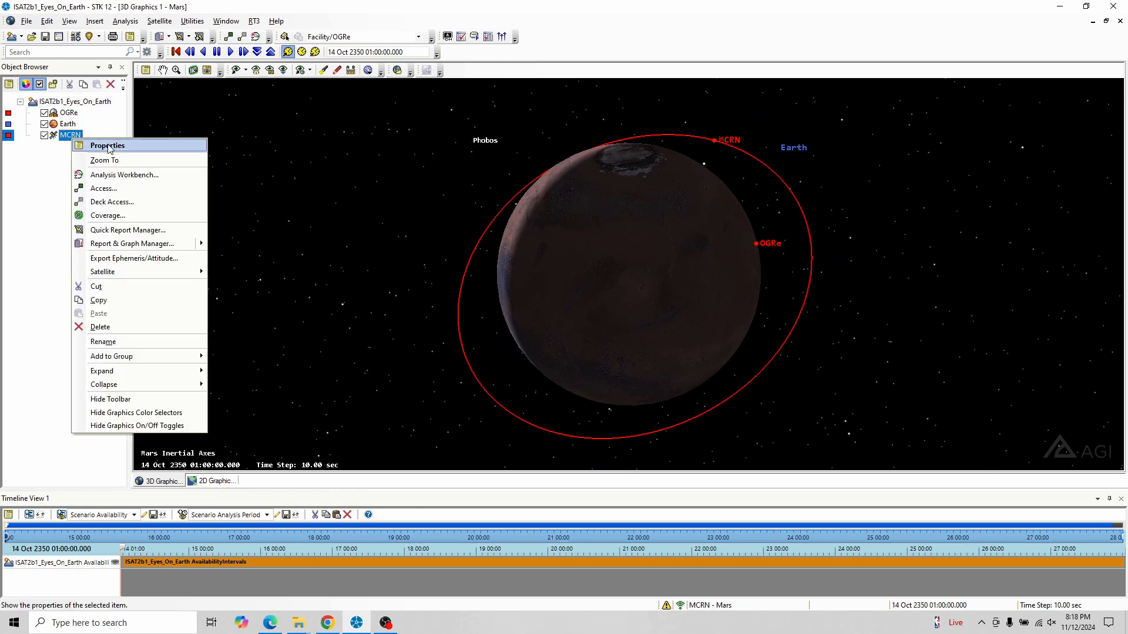
click(135, 147)
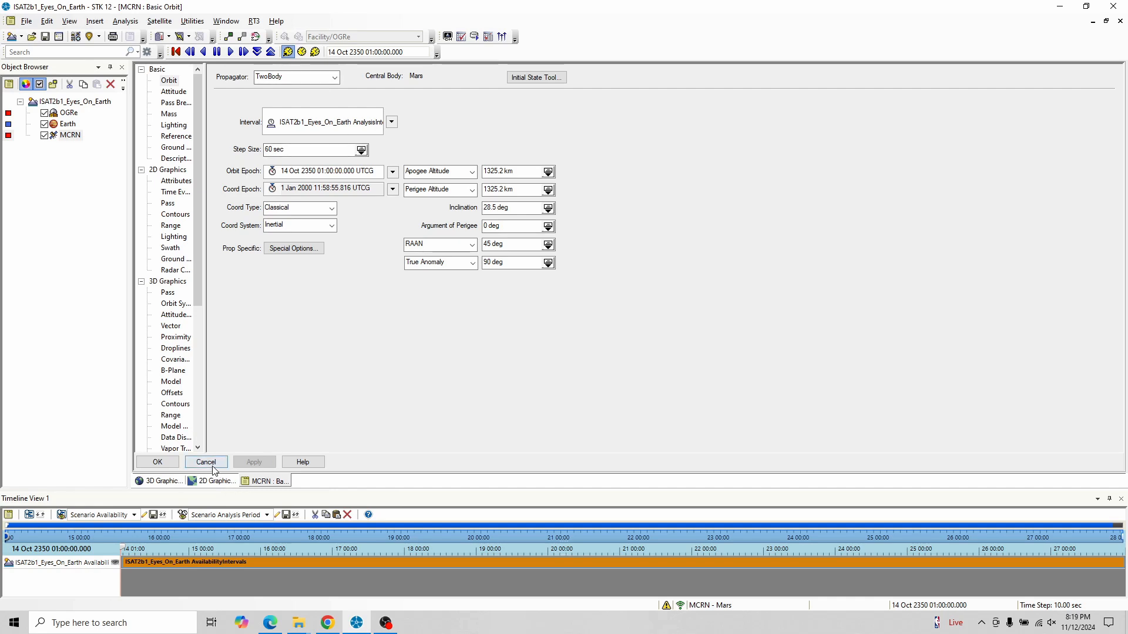
click(205, 463)
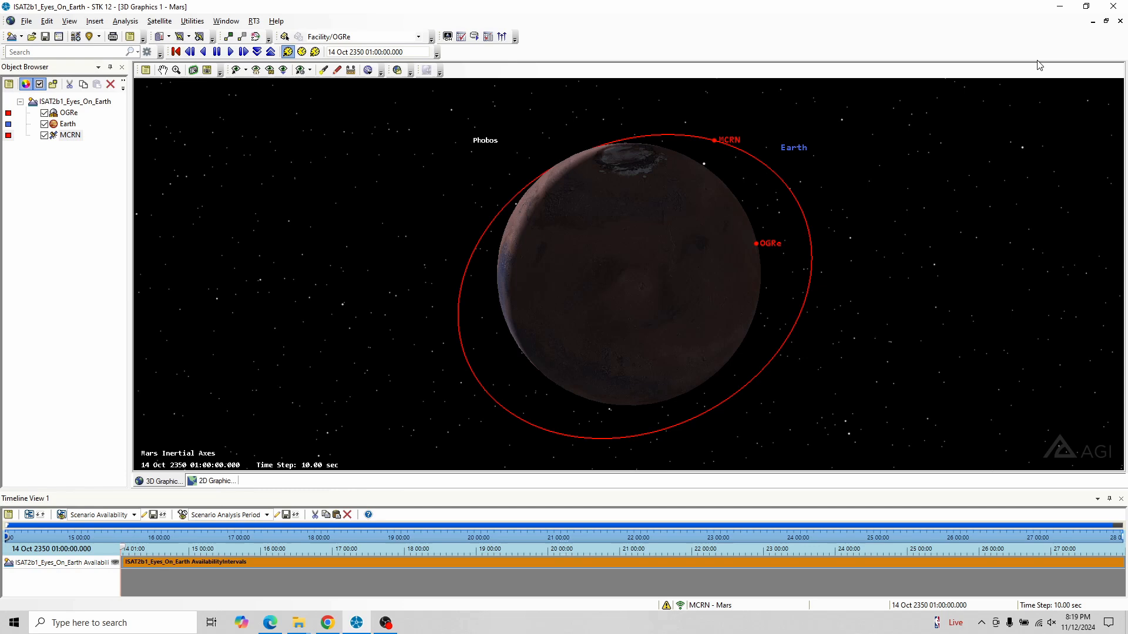
Step: Restore the 3D Graphics window to its smaller size beside the 2D map and rotate the view so Earth's label sits above Mars
click(1106, 21)
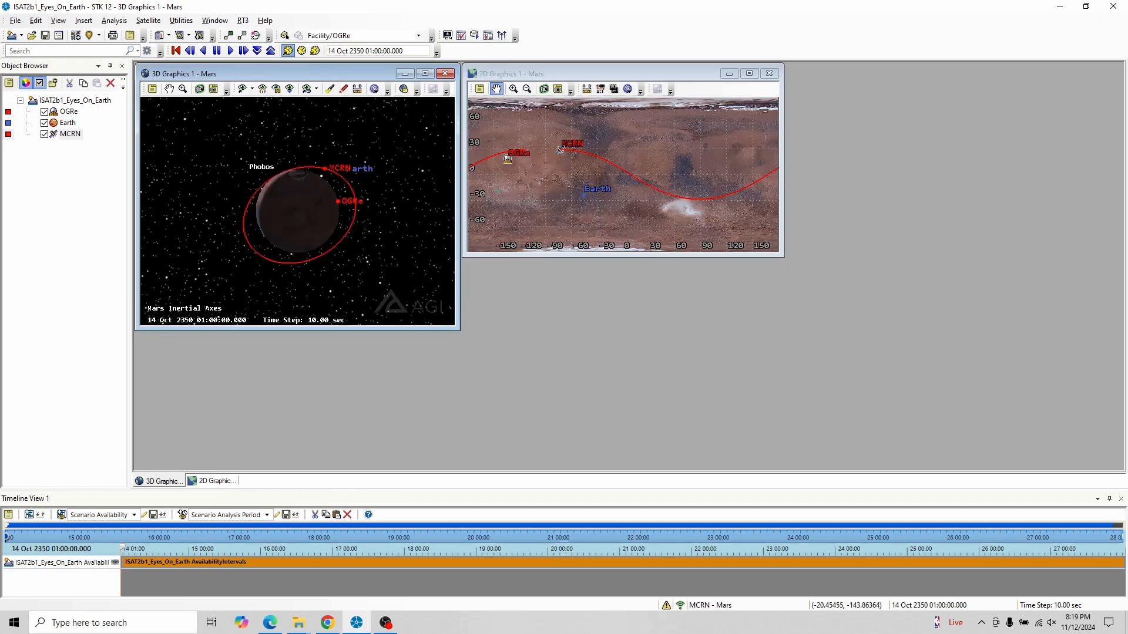
drag(320, 220, 302, 204)
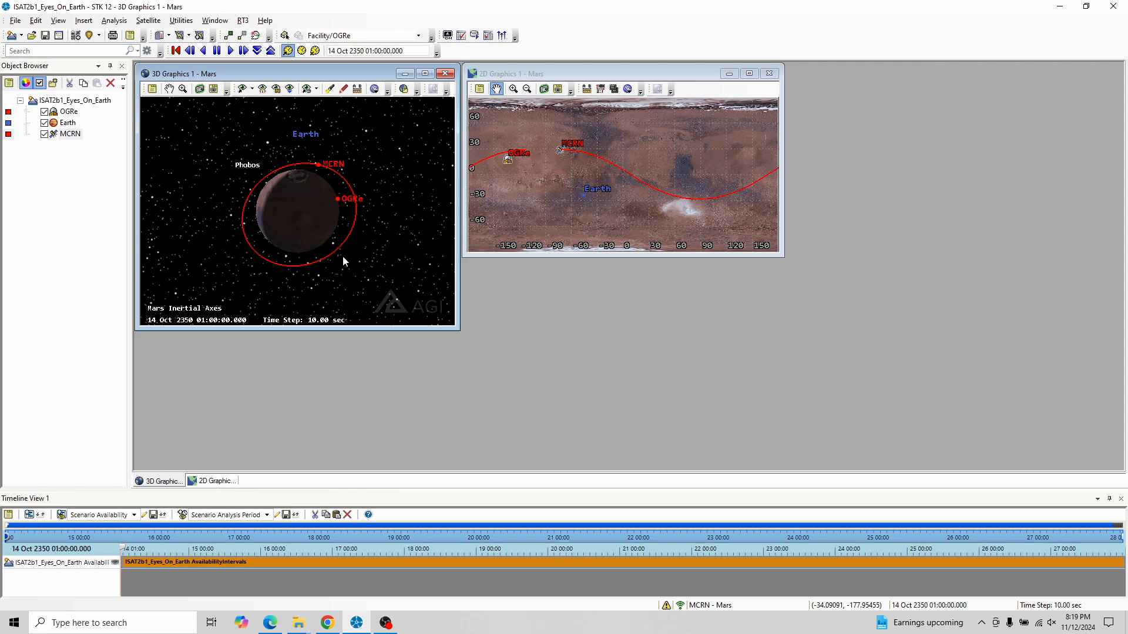
Step: Switch to the briefing PDF in Edge and read the scanner, hard drive, transmitter and scoring sections
click(269, 623)
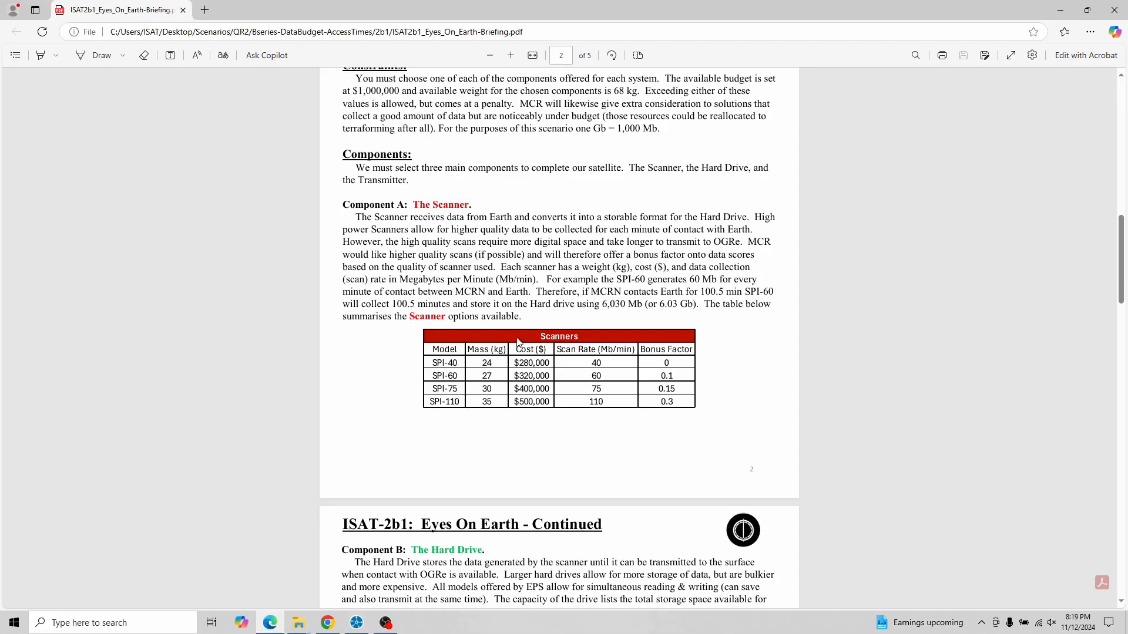
scroll(519, 339, up, 4)
scroll(519, 339, down, 4)
scroll(535, 375, down, 4)
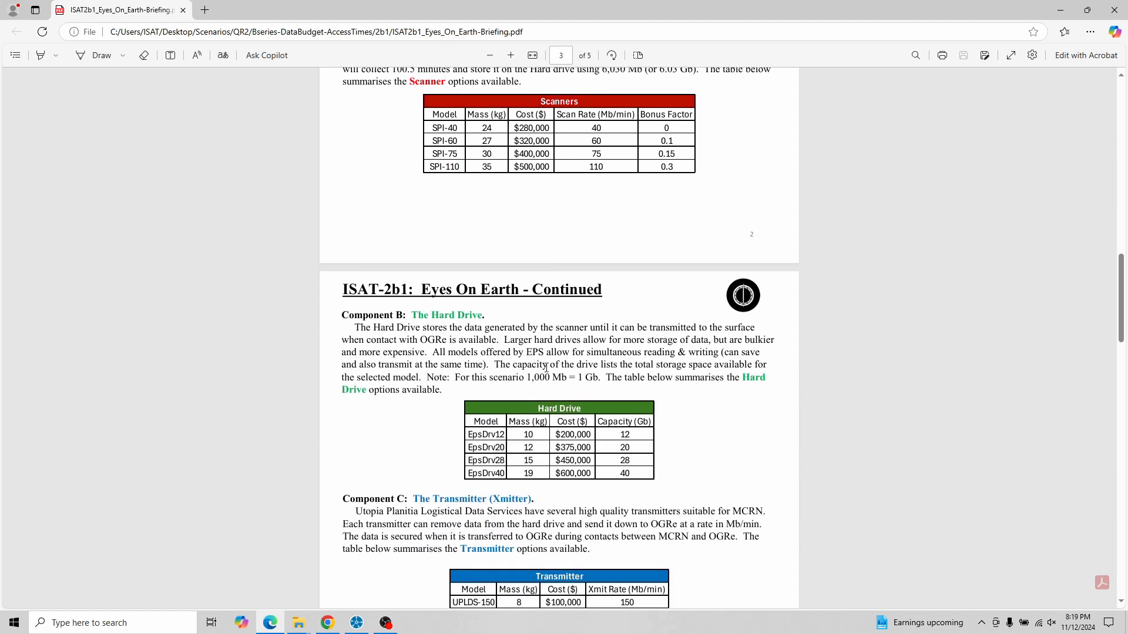
scroll(550, 362, up, 4)
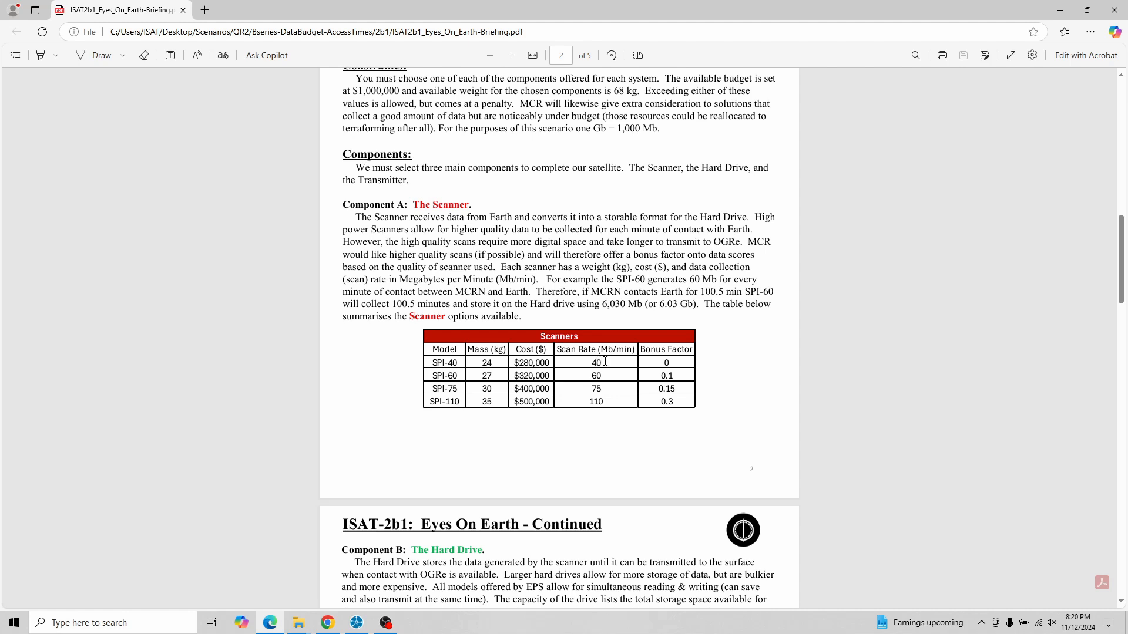
drag(584, 395, 616, 403)
click(616, 403)
scroll(687, 403, down, 5)
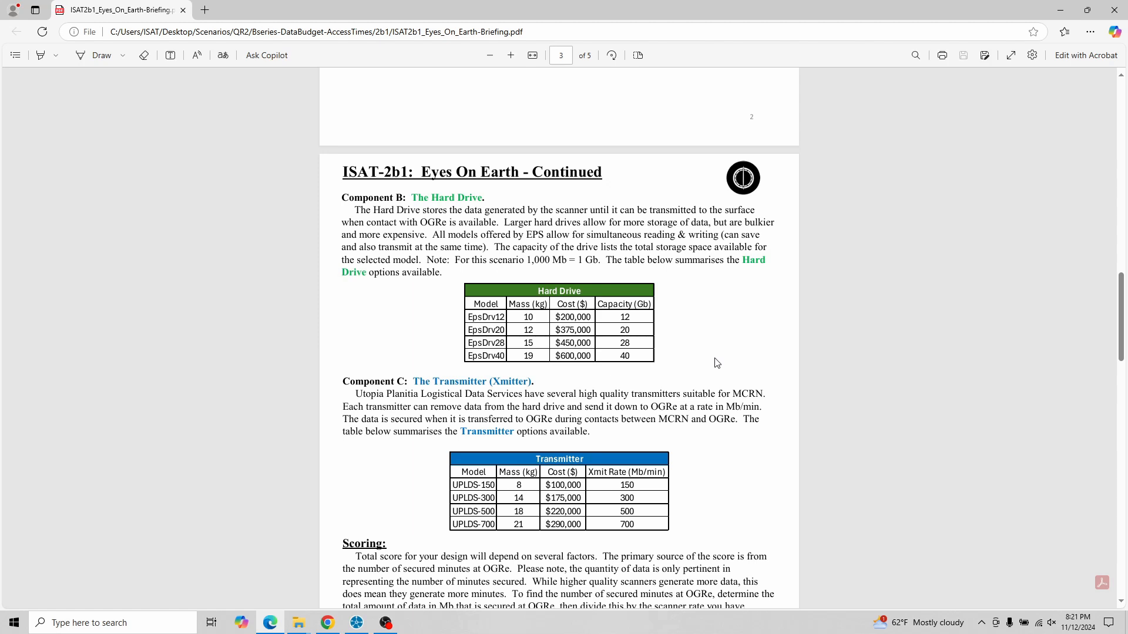
scroll(686, 375, down, 2)
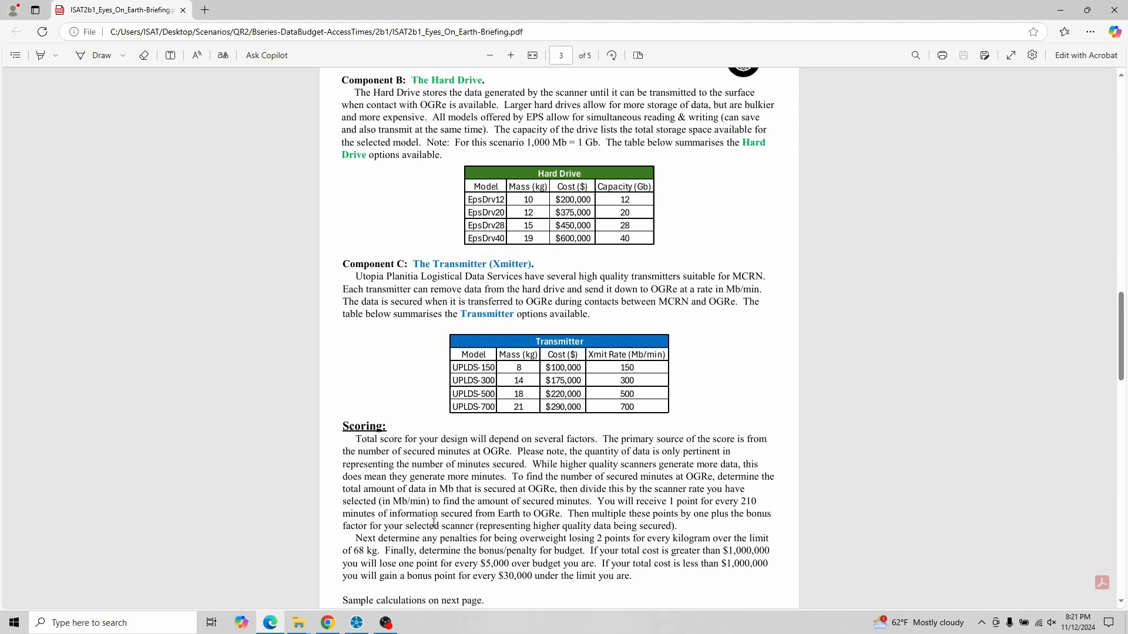
Step: Switch to STK and examine the MCRN orbit, the OGRe facility and Earth's direction in the 3D view
click(357, 623)
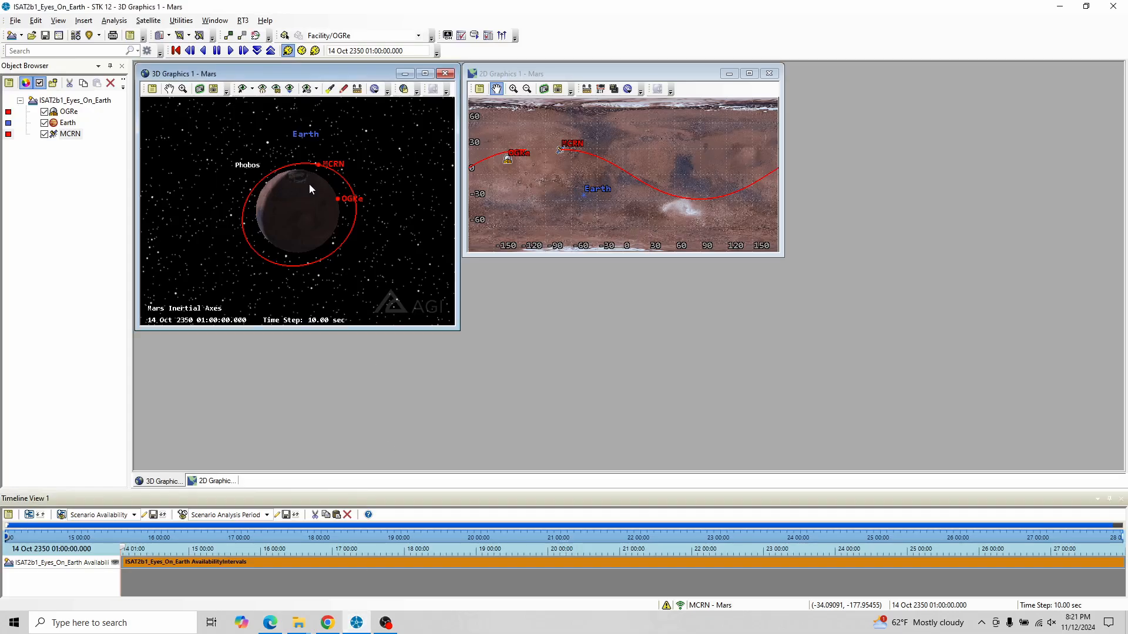
scroll(333, 262, up, 5)
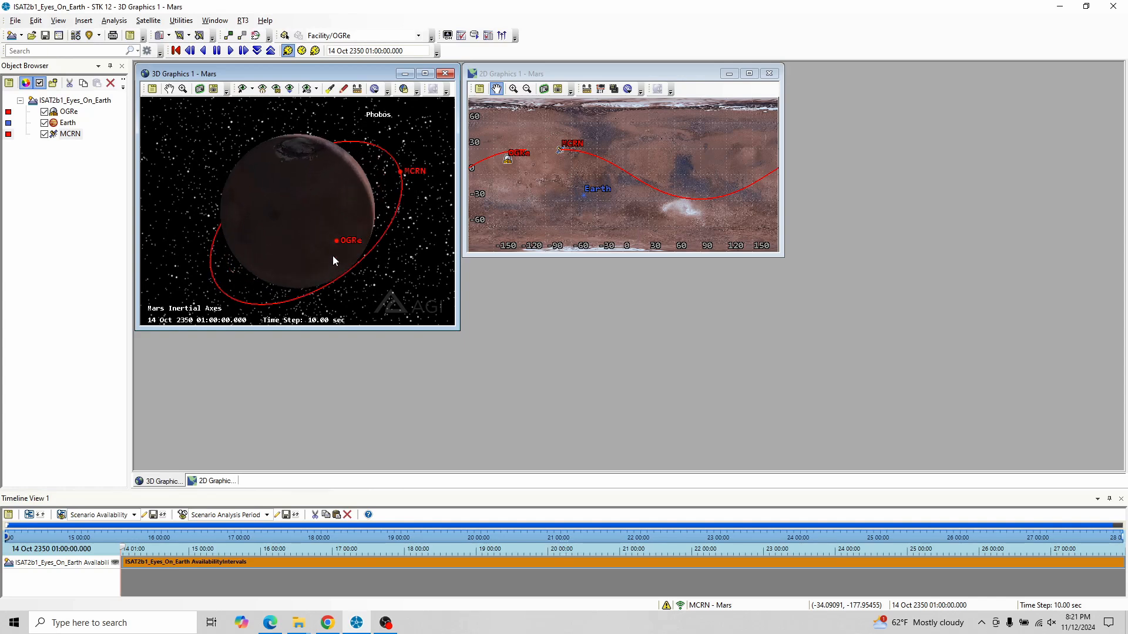
drag(333, 251, 323, 167)
scroll(322, 167, down, 2)
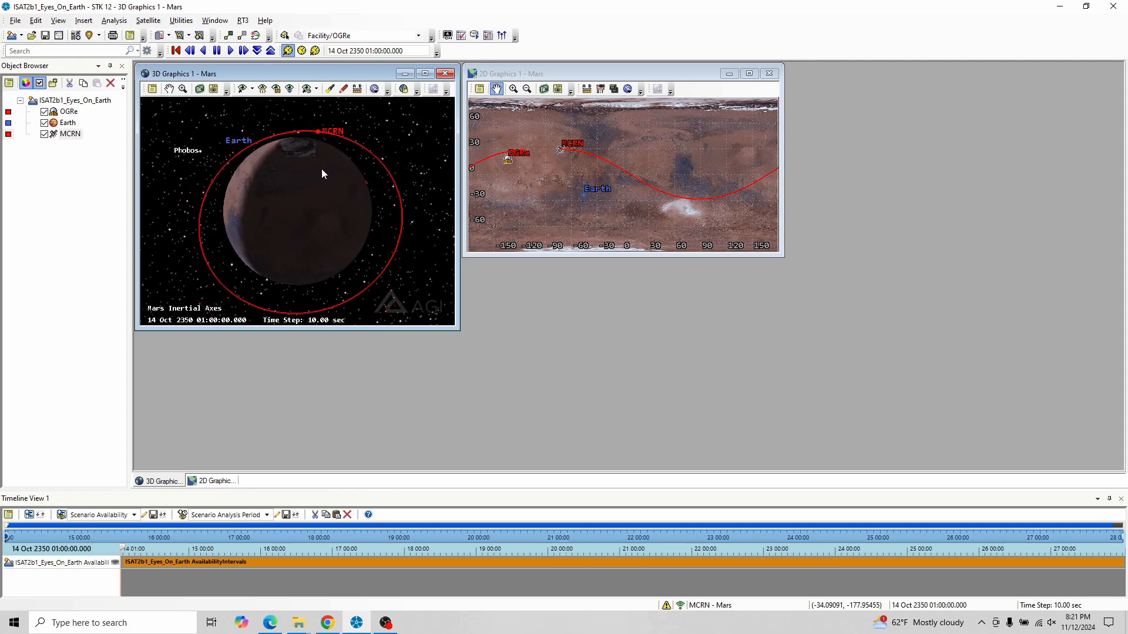
drag(296, 175, 297, 181)
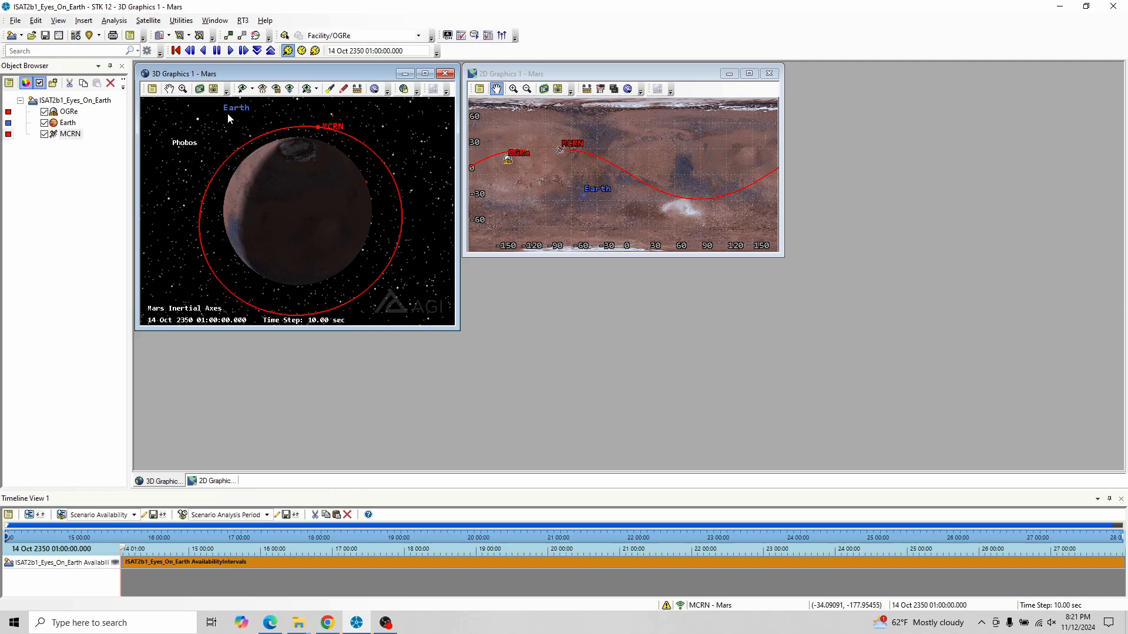
Step: Maximize the 3D Graphics window and study how MCRN's line of sight to Earth and OGRe changes around Mars
click(425, 74)
scroll(516, 239, down, 3)
drag(516, 241, 585, 241)
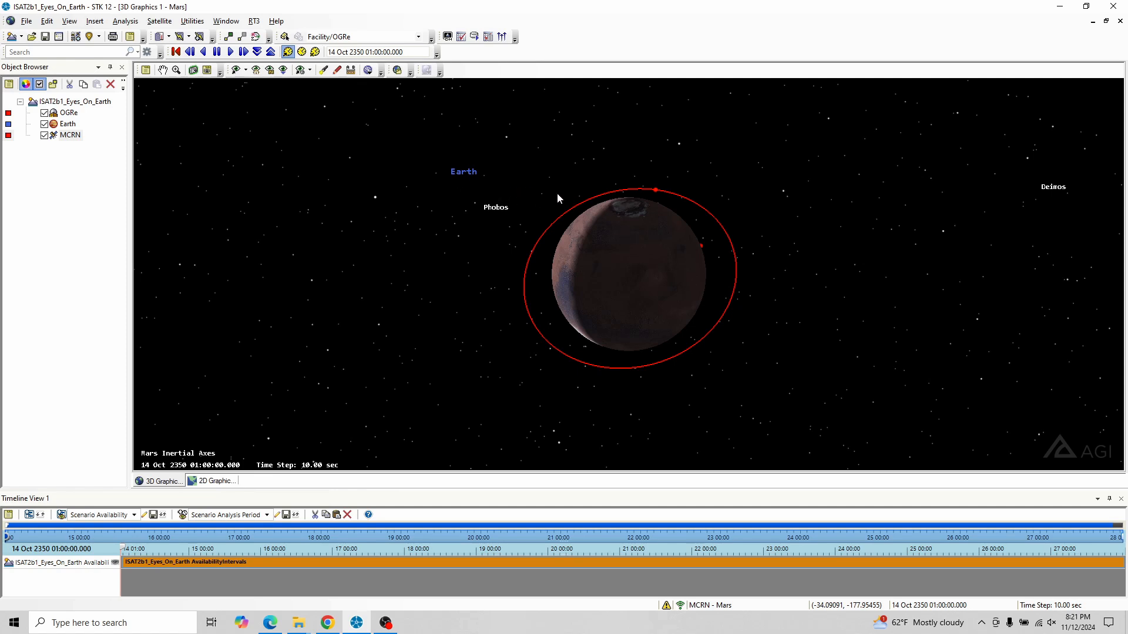
drag(557, 194, 626, 184)
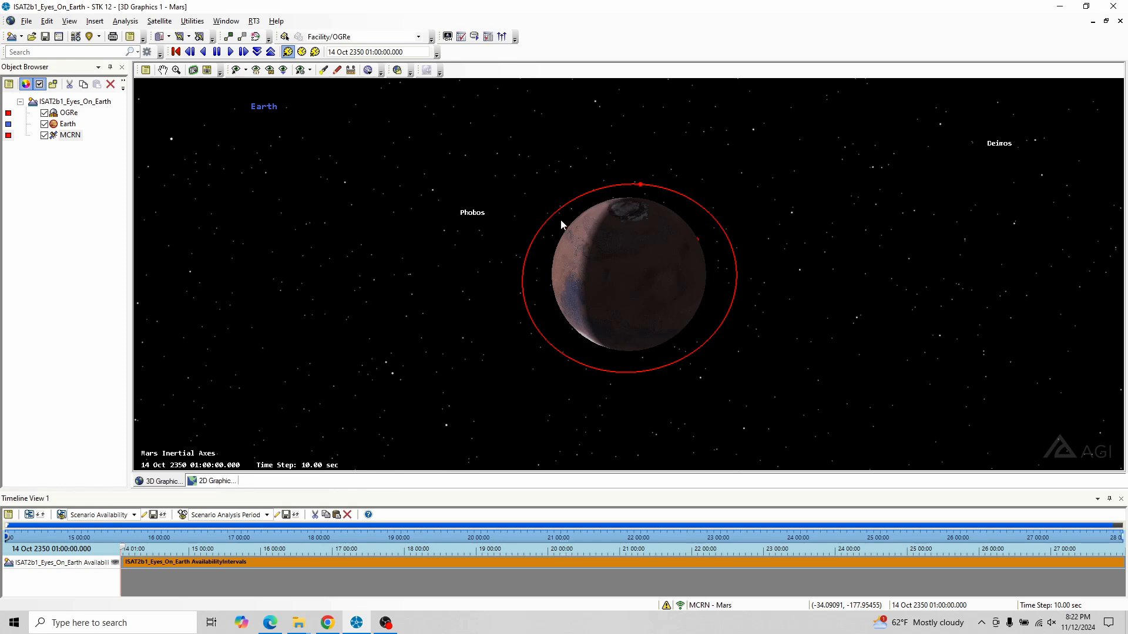
mouse_move(673, 299)
mouse_down()
mouse_move(614, 294)
mouse_move(680, 297)
mouse_move(660, 287)
mouse_up()
scroll(692, 283, up, 3)
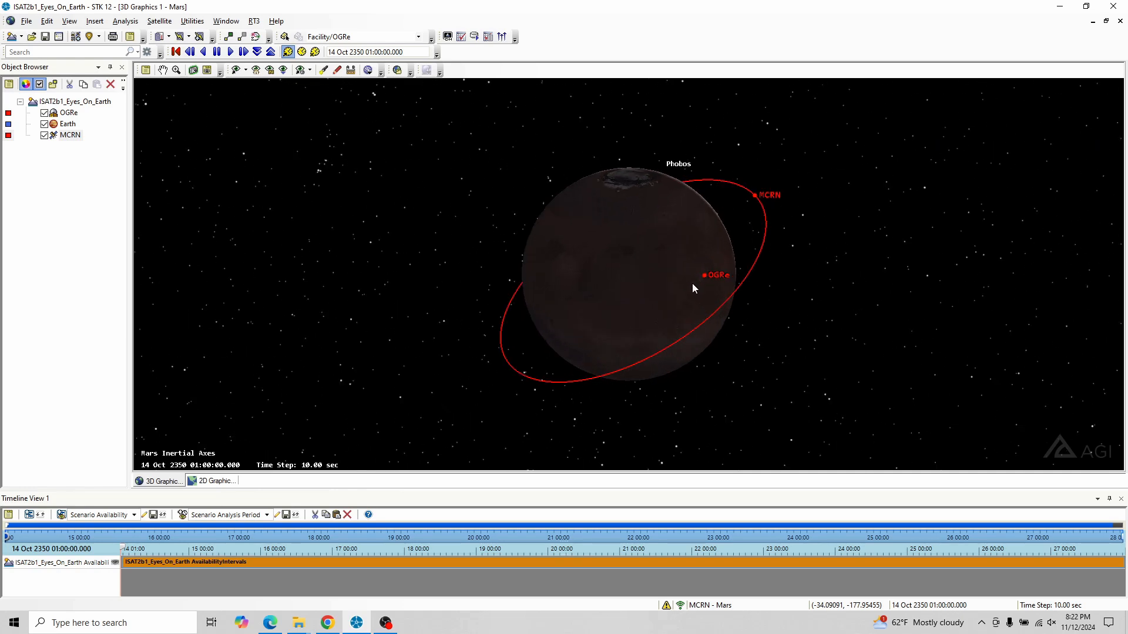
scroll(703, 279, down, 3)
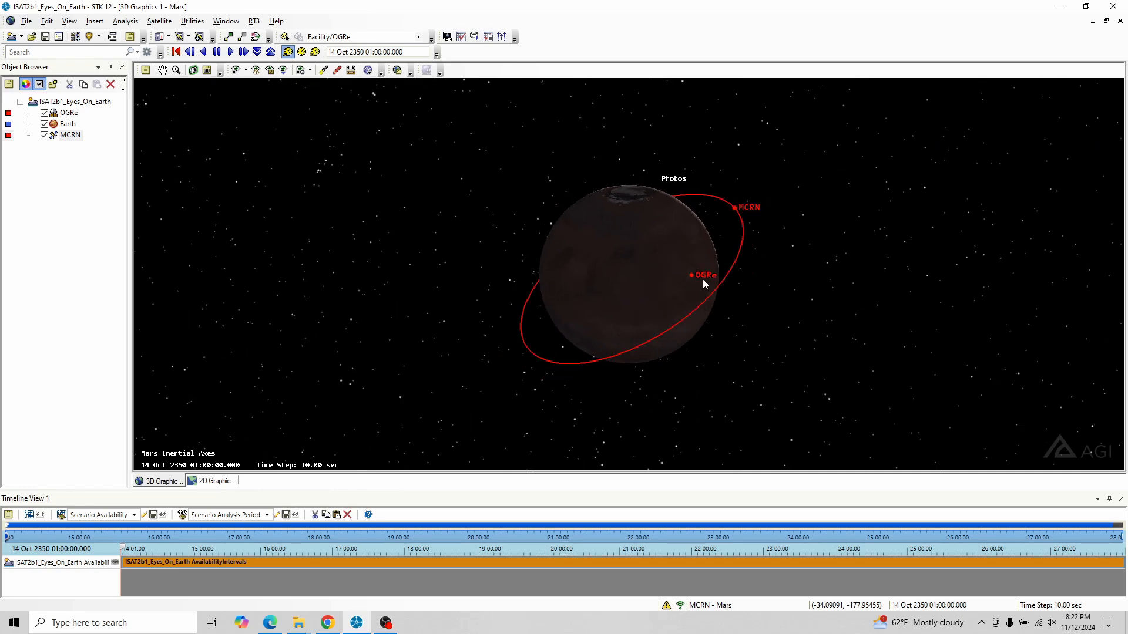
mouse_move(657, 270)
mouse_down()
mouse_move(695, 259)
mouse_move(670, 267)
mouse_move(672, 257)
mouse_move(676, 268)
mouse_up()
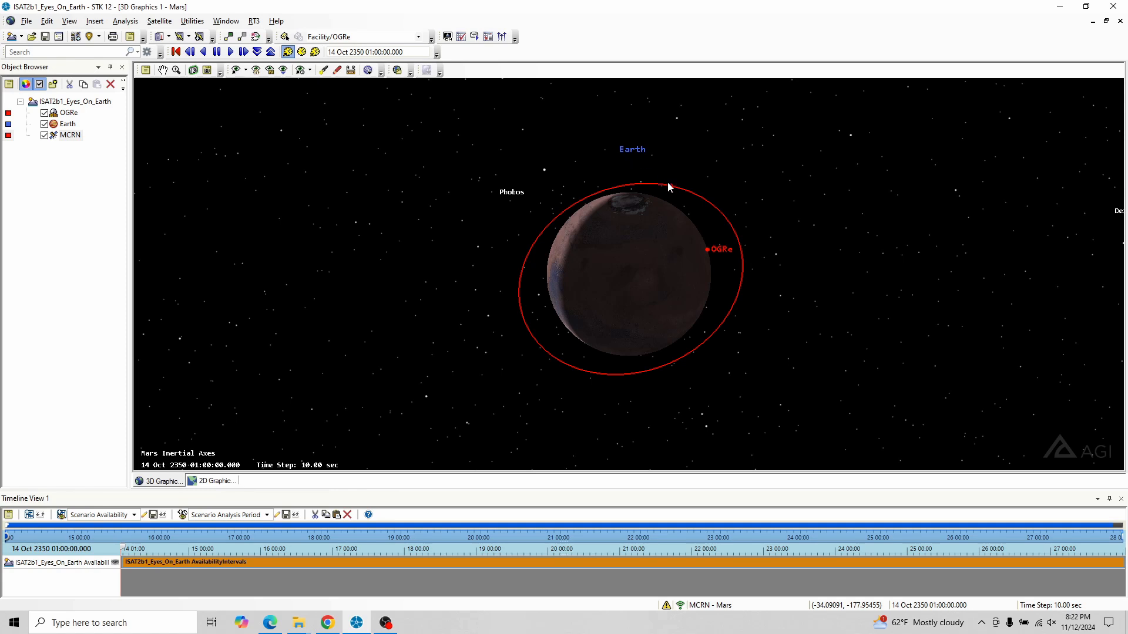
Step: Compute access from the MCRN satellite to Earth and generate the access report
right_click(70, 135)
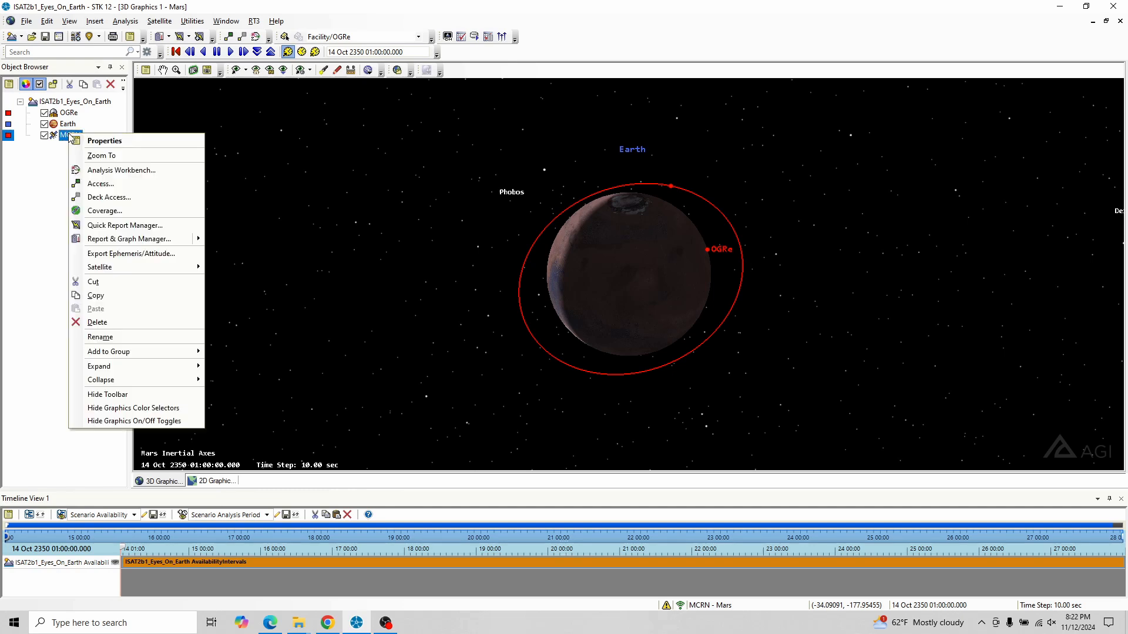
click(104, 184)
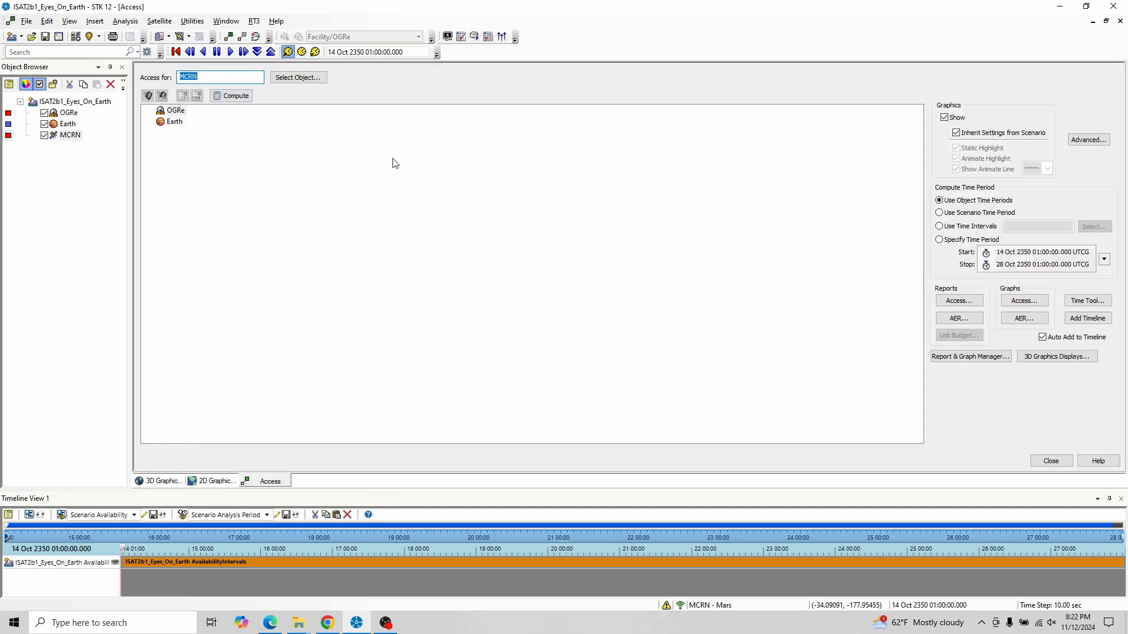
click(175, 125)
click(233, 97)
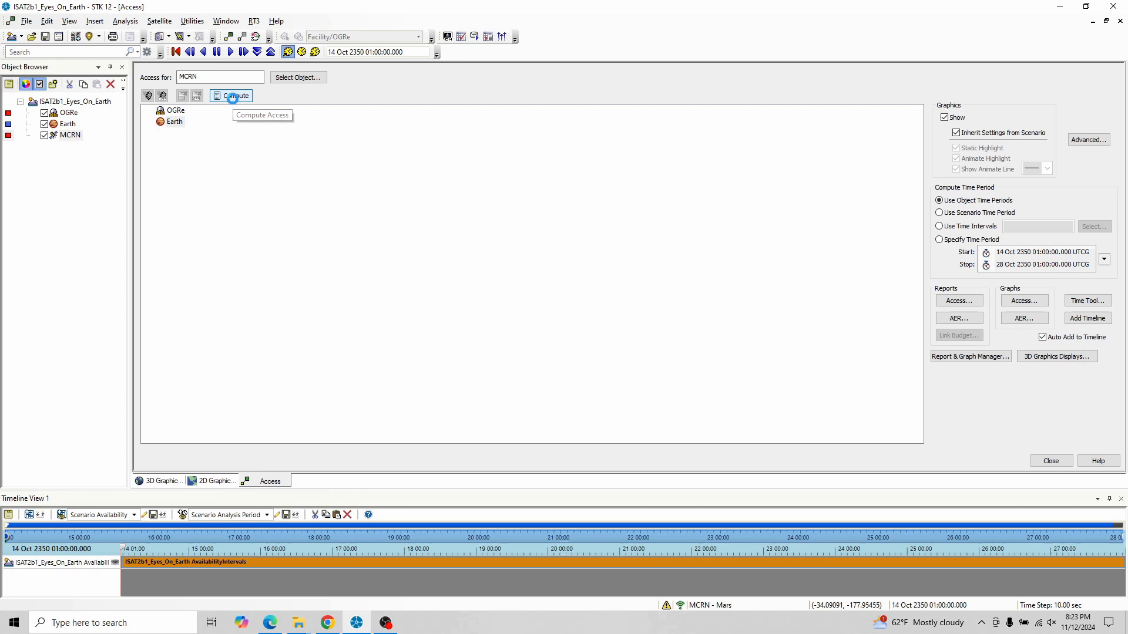
click(972, 303)
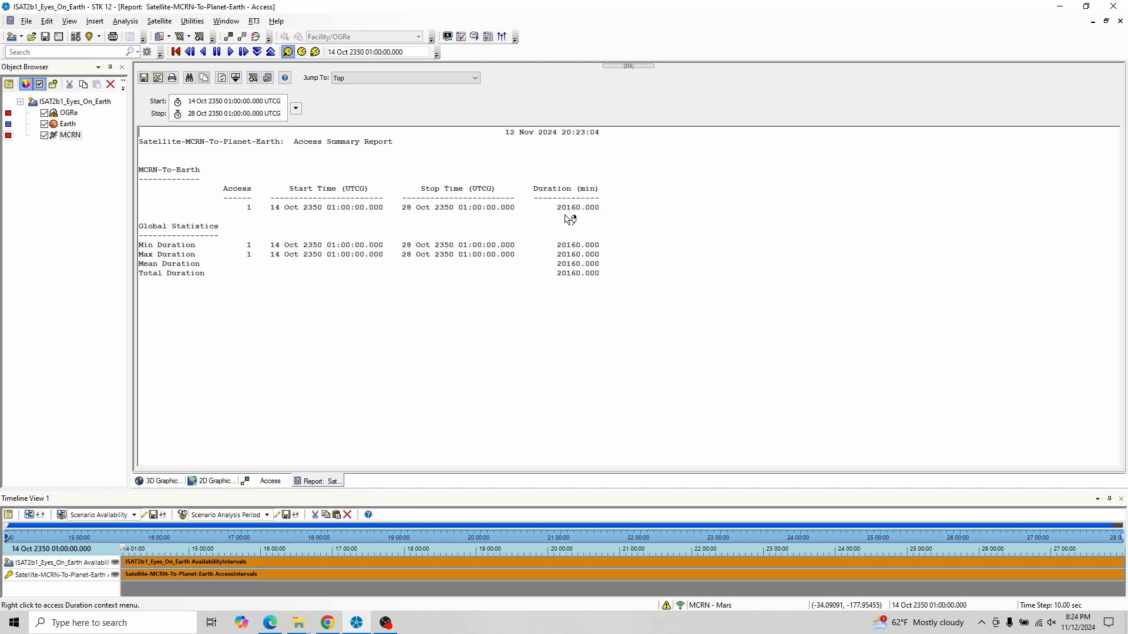
Step: Preview Satellite-MCRN-To-Planet-Earth_Access.csv in the Google Drive 2b1 folder in Chrome, close it and return to STK
click(329, 624)
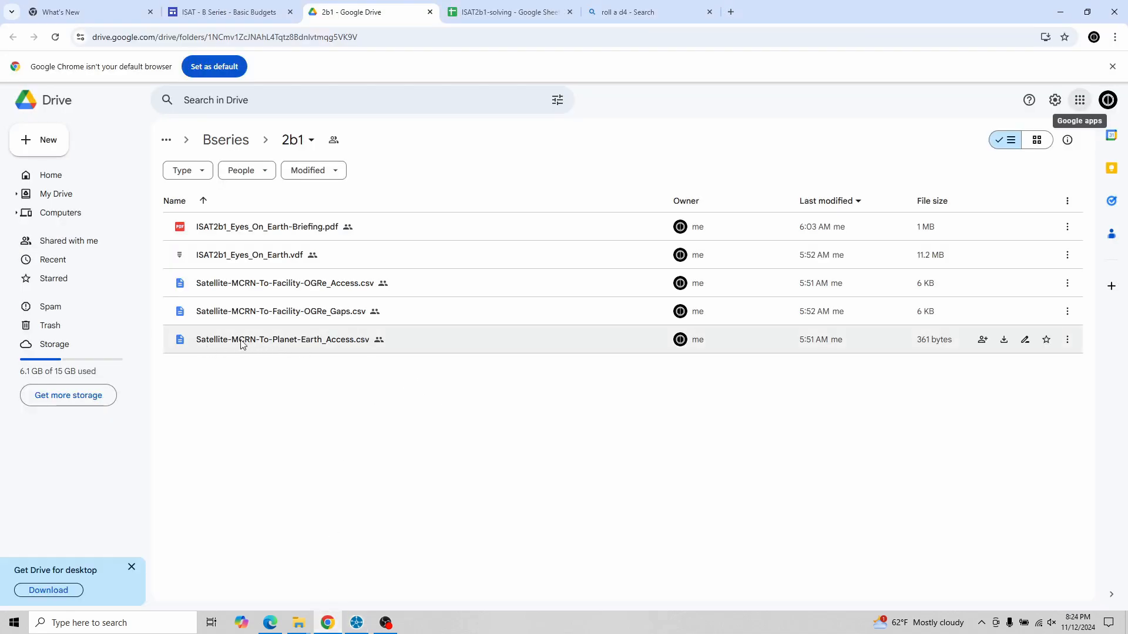
double_click(349, 344)
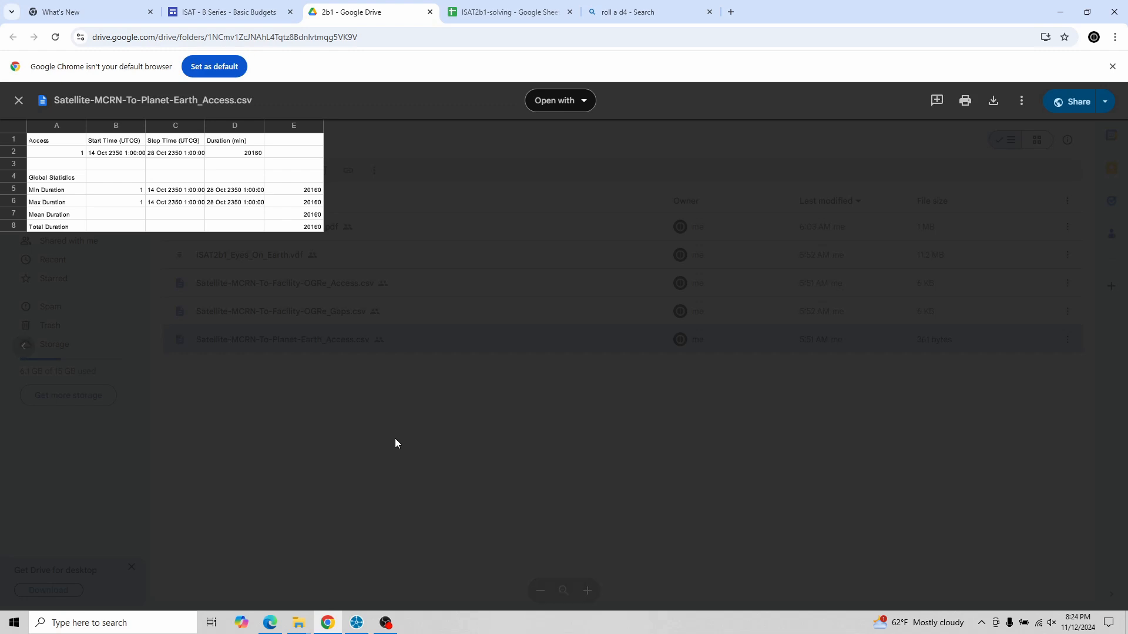
click(19, 101)
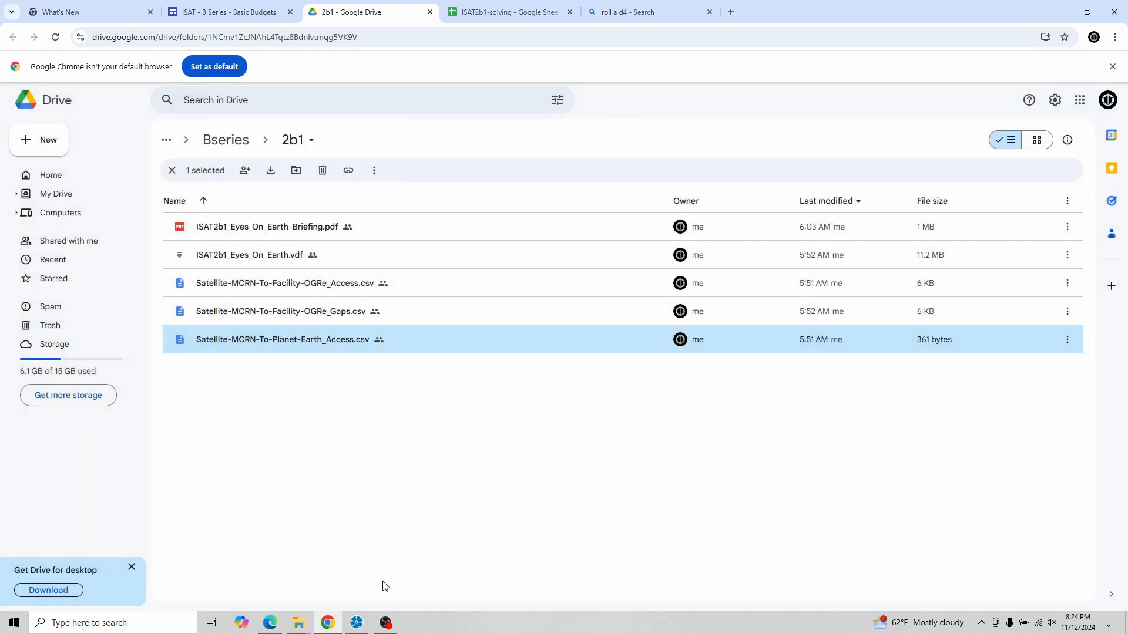
click(357, 622)
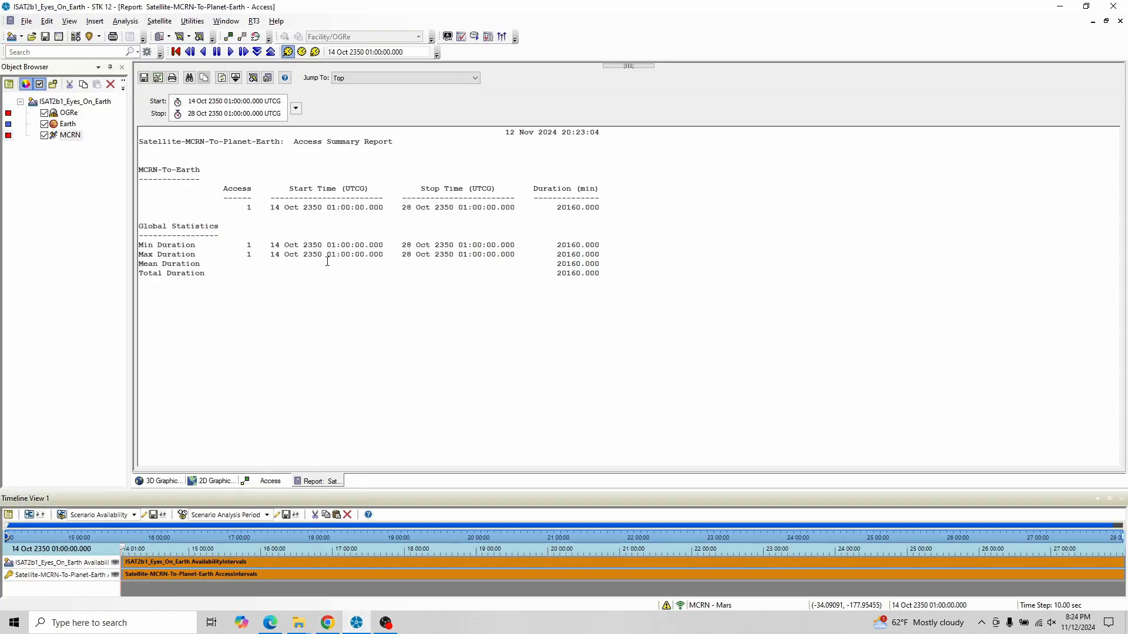
Step: Start exporting the MCRN-to-Earth access report as CSV to the desktop's ISAT2b1 folder, and cancel without saving
click(158, 80)
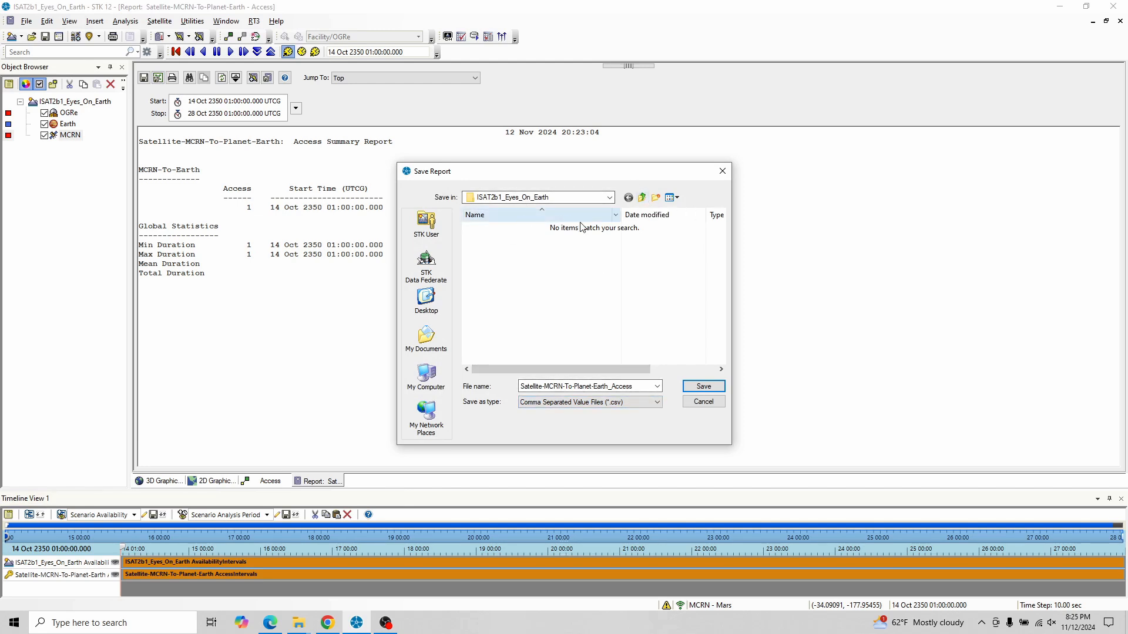
click(419, 305)
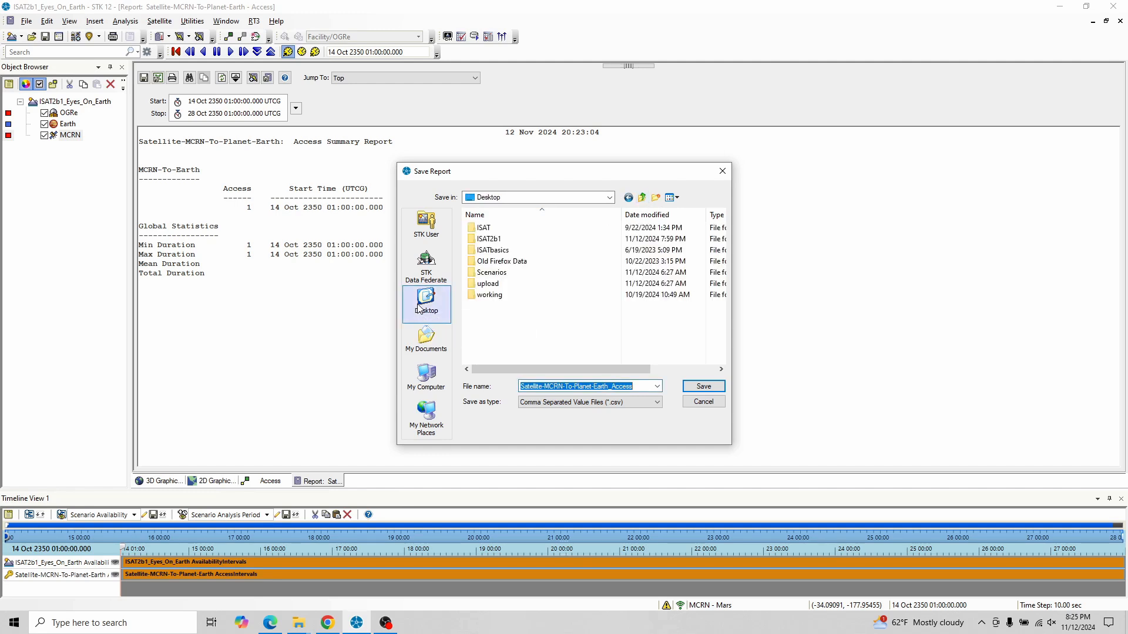
double_click(515, 241)
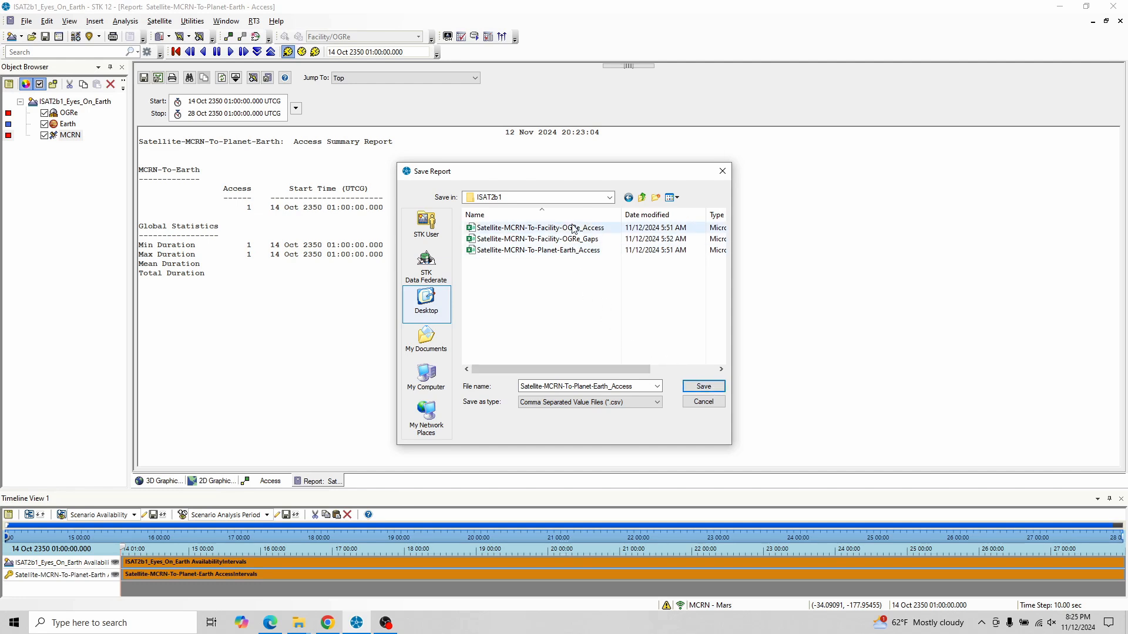
click(704, 402)
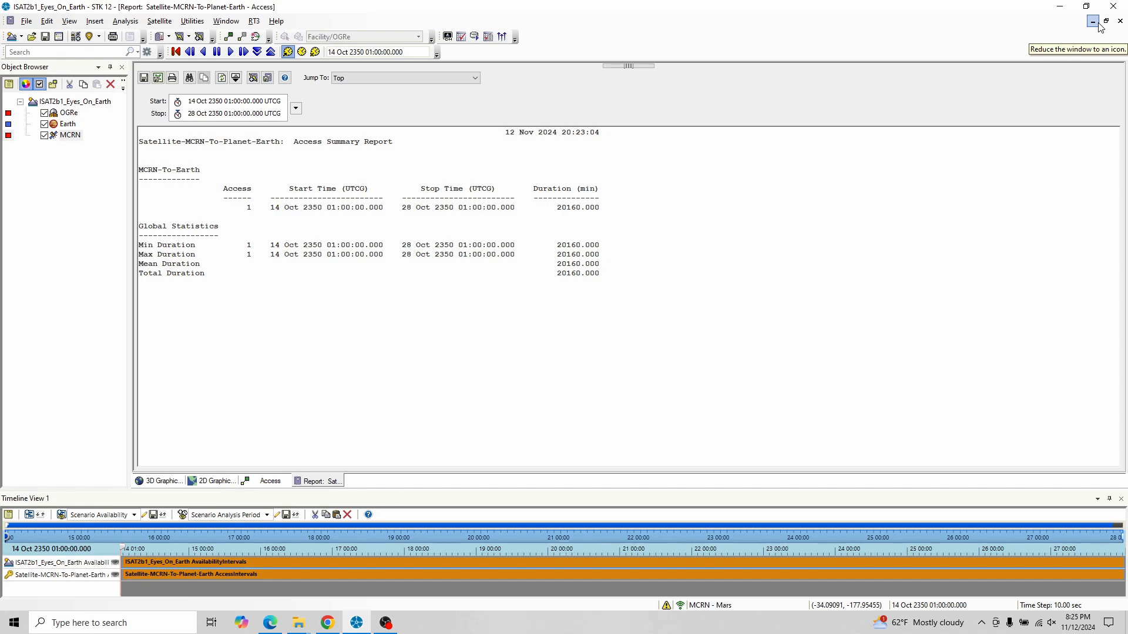
Step: Close the Earth access report, minimize the Access window and examine the MCRN-to-Earth access line in the 3D view
click(1120, 22)
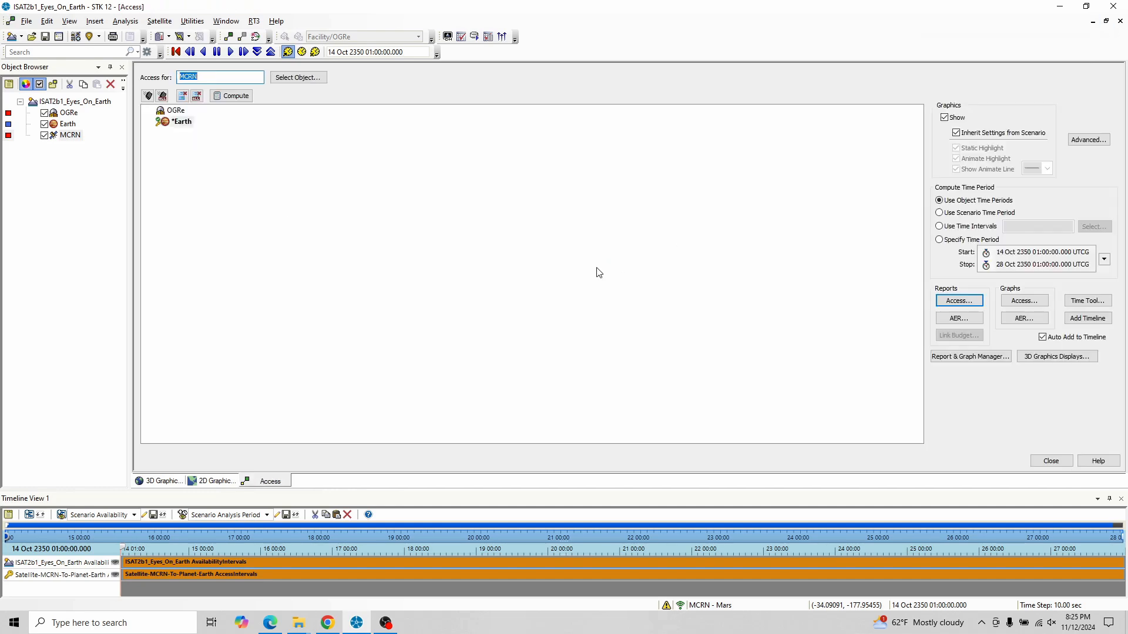
click(1093, 21)
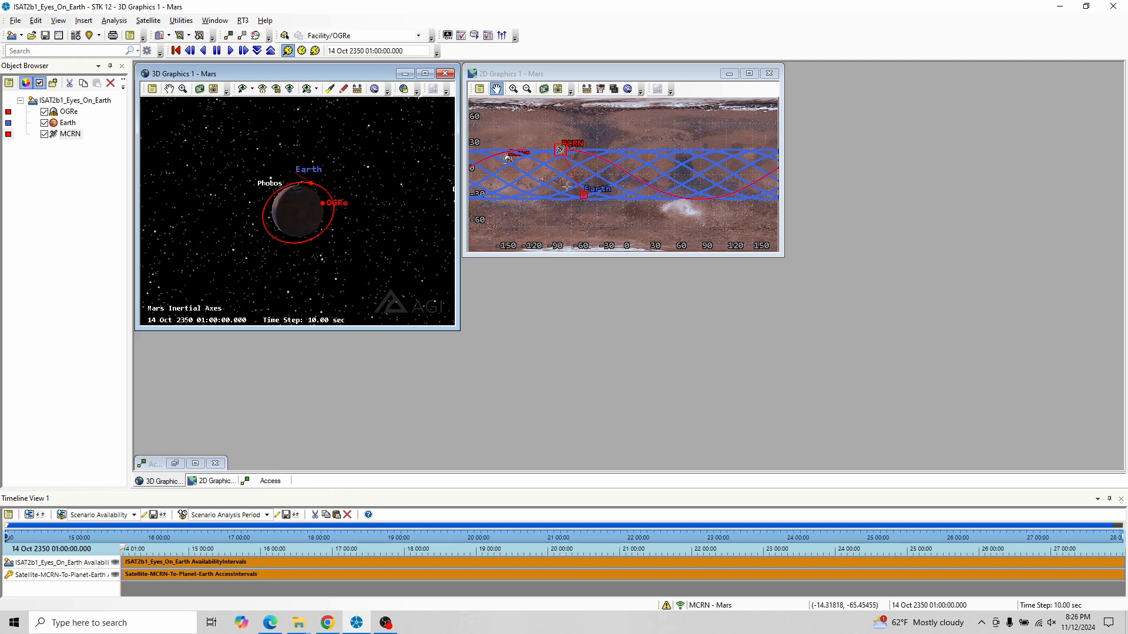
drag(279, 227, 277, 224)
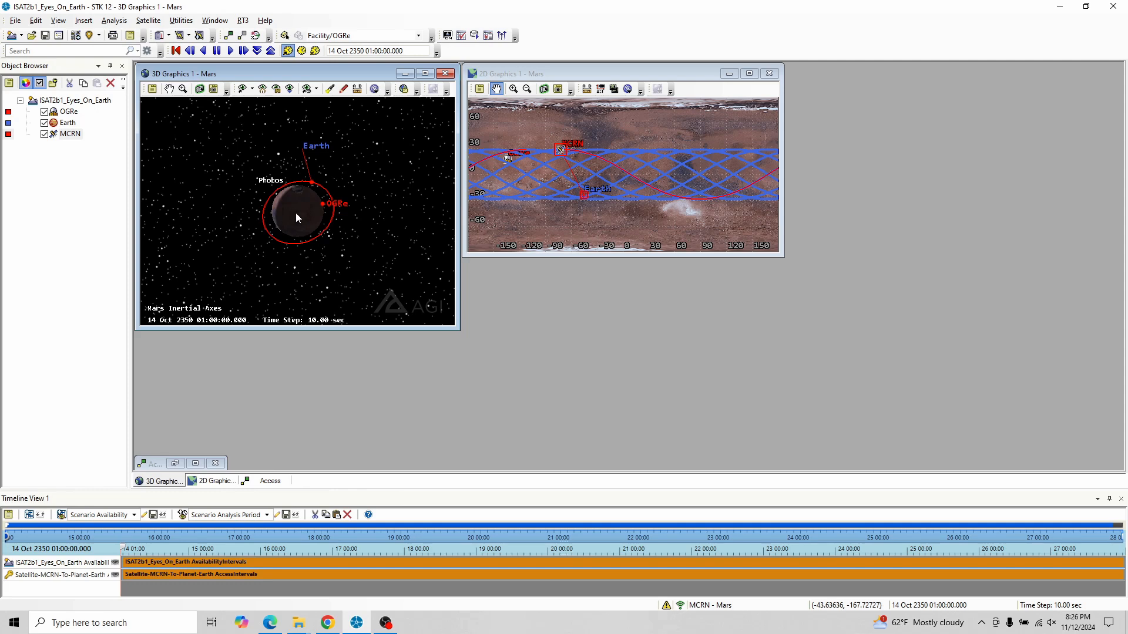
scroll(295, 213, up, 3)
drag(296, 195, 297, 196)
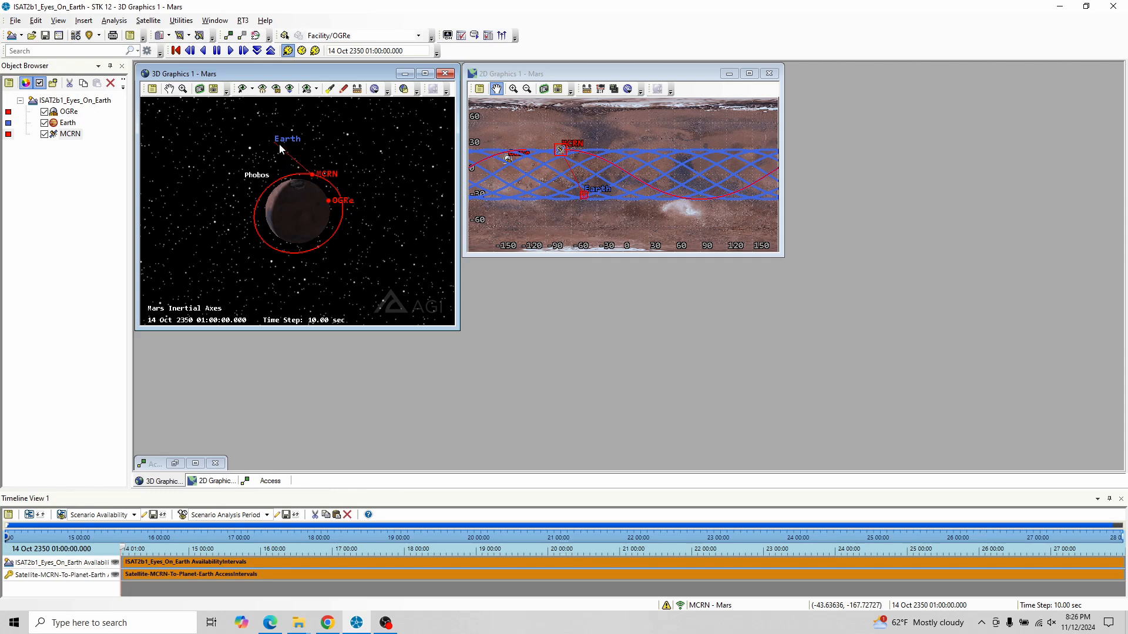
Step: Play the scenario animation, raise the time step to 60 seconds and pause after watching MCRN orbit Mars
click(229, 51)
click(271, 51)
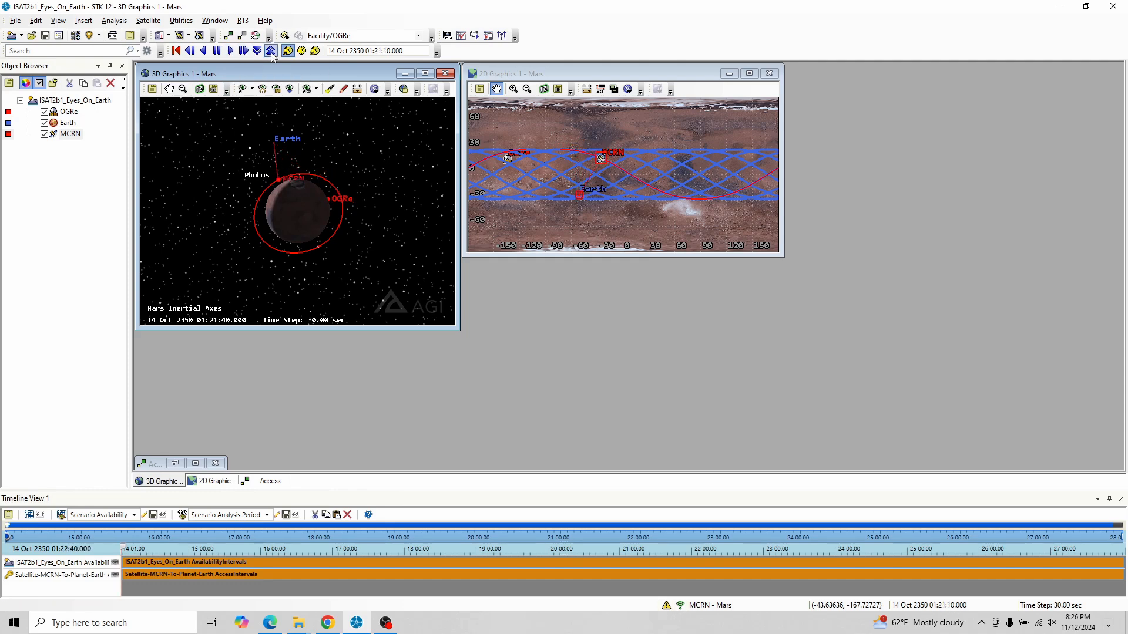
click(271, 51)
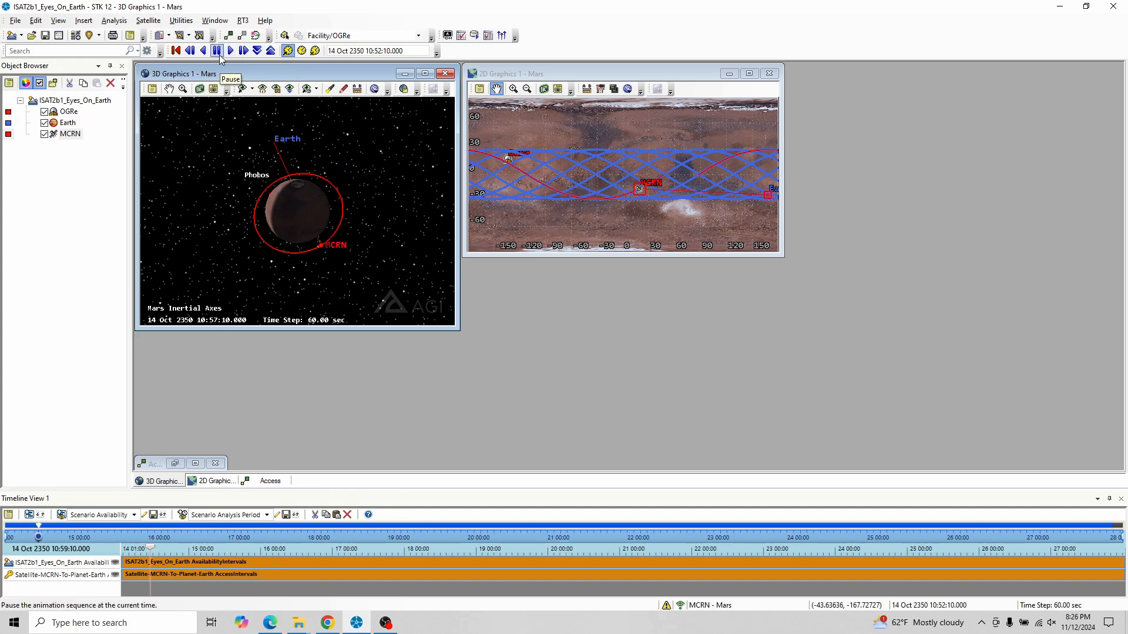
click(217, 51)
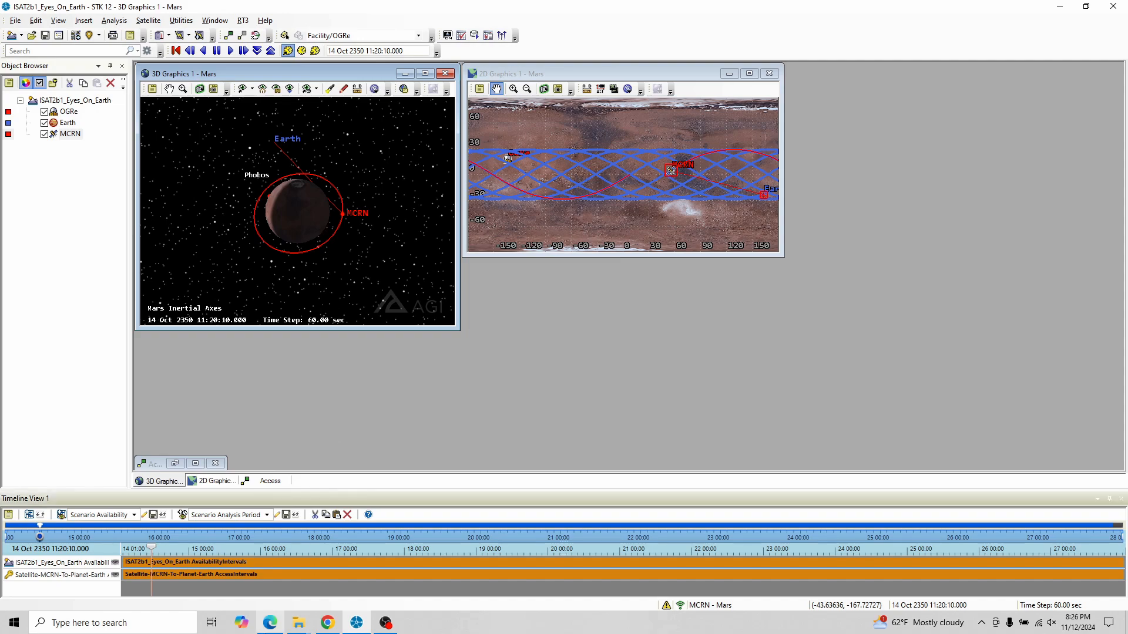
Step: Return to the briefing PDF in Edge and review the scanner scan rates and the hard drive capacities
click(269, 623)
scroll(535, 336, up, 4)
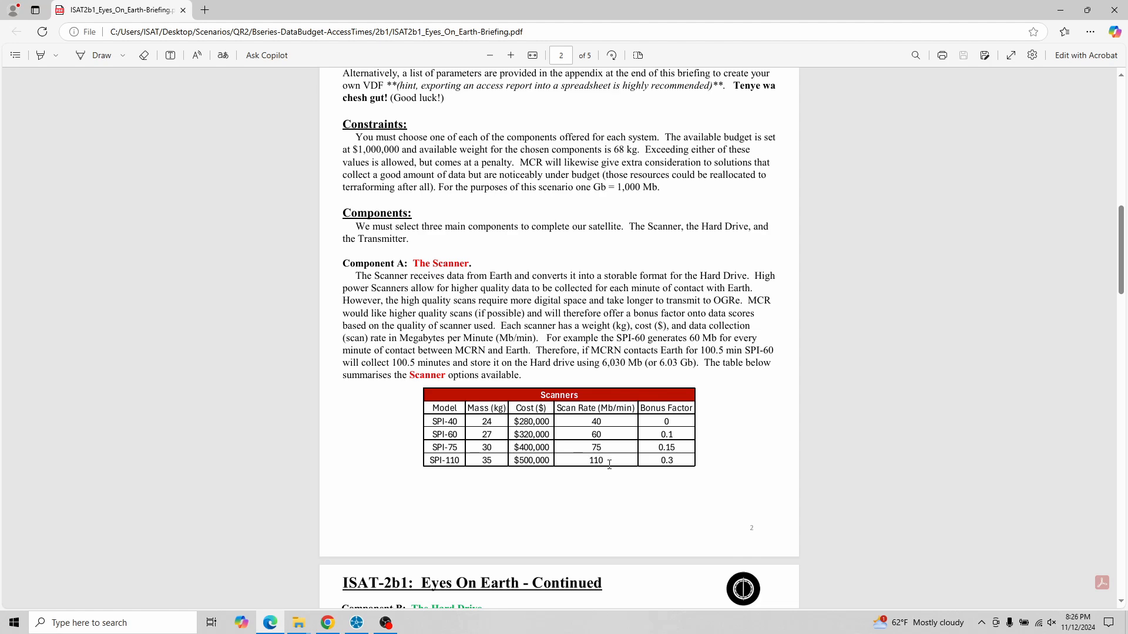
scroll(623, 465, down, 4)
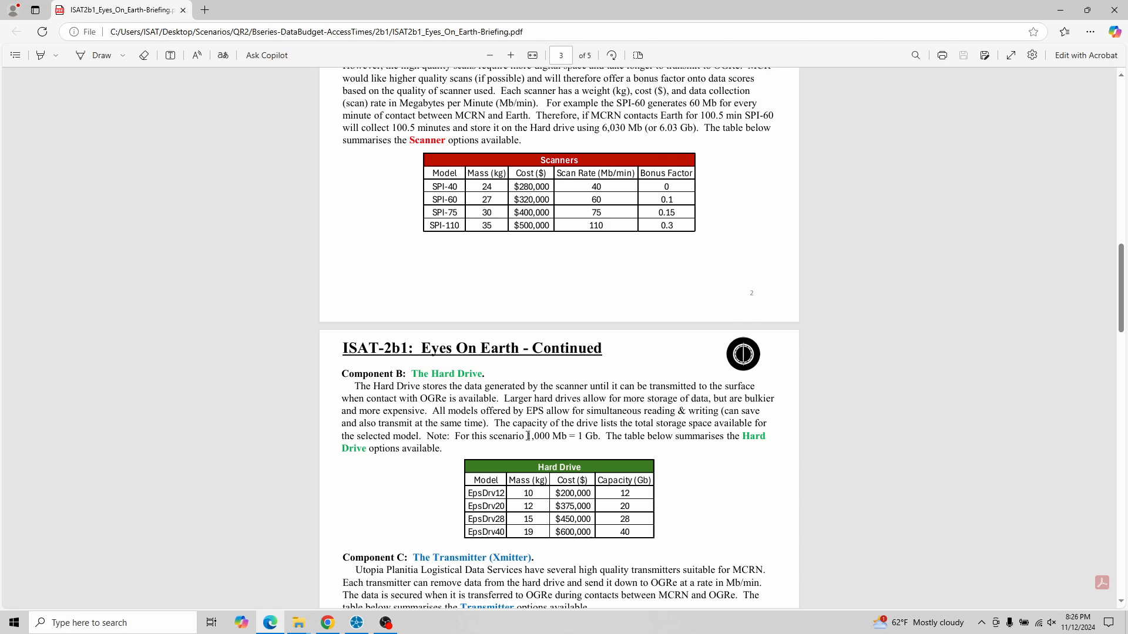
Step: Highlight the Mb-to-Gb conversion note in the hard drive section, and return to STK to examine MCRN's Earth line in the 3D view
drag(525, 436, 567, 437)
click(586, 438)
click(1061, 10)
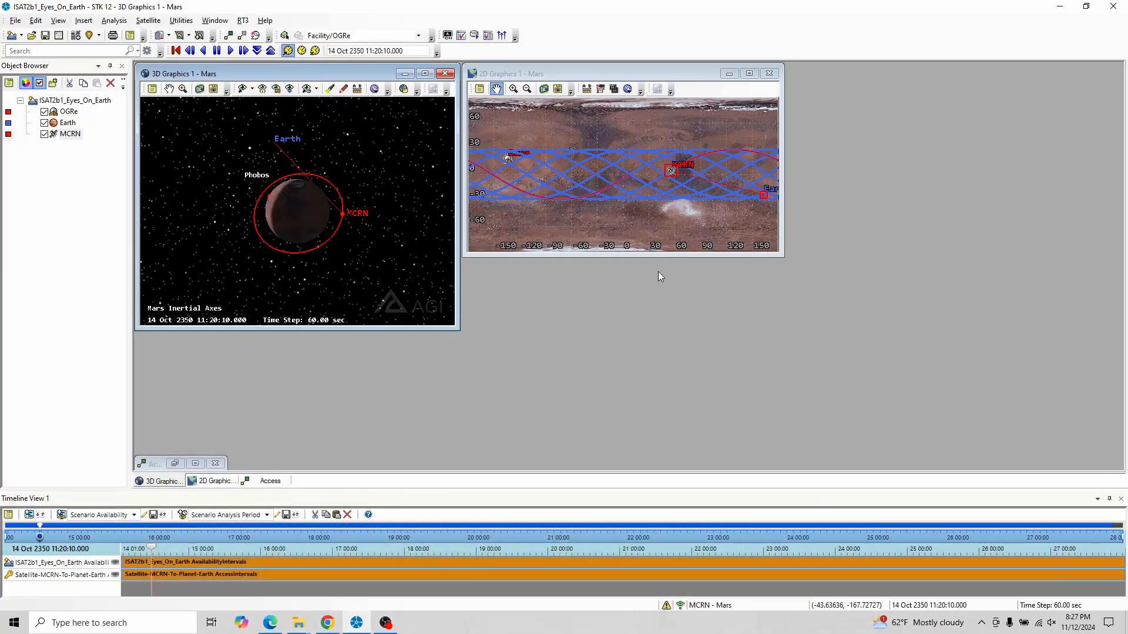
drag(286, 207, 296, 203)
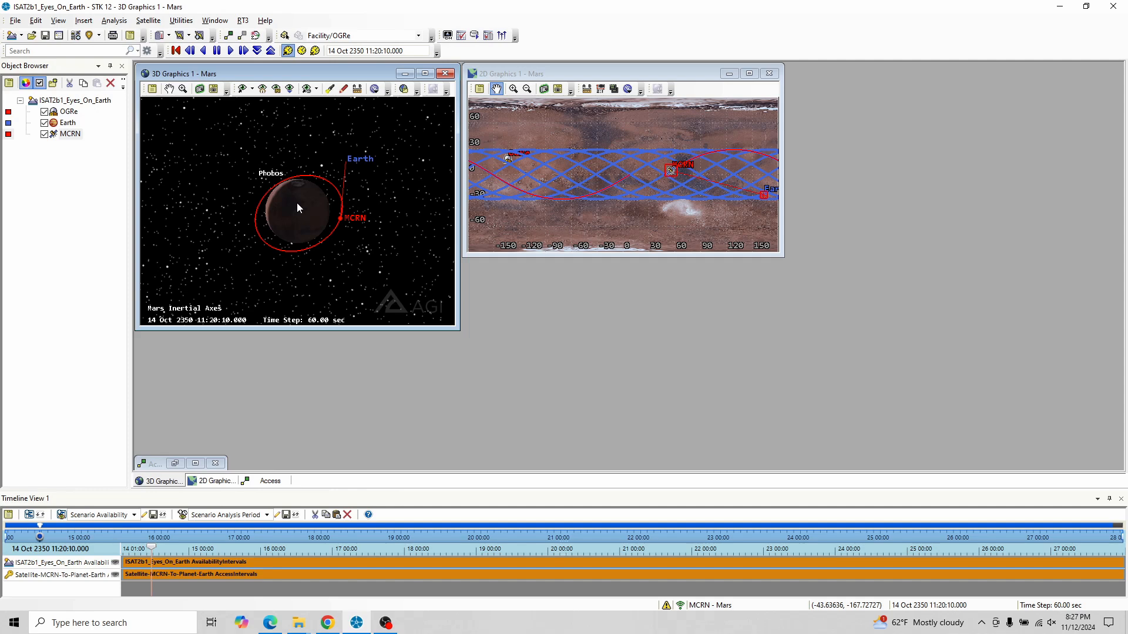
mouse_move(297, 215)
mouse_down()
mouse_move(302, 203)
mouse_move(323, 211)
mouse_move(300, 218)
mouse_up()
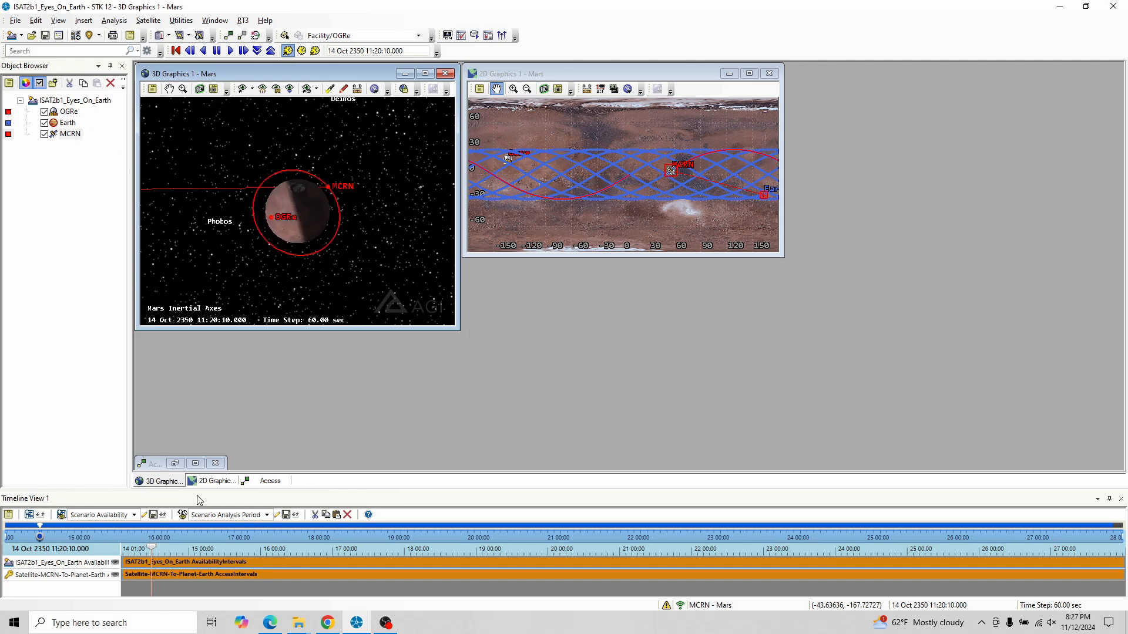
Step: Compute access from MCRN to the OGRe facility and generate its access report
click(180, 464)
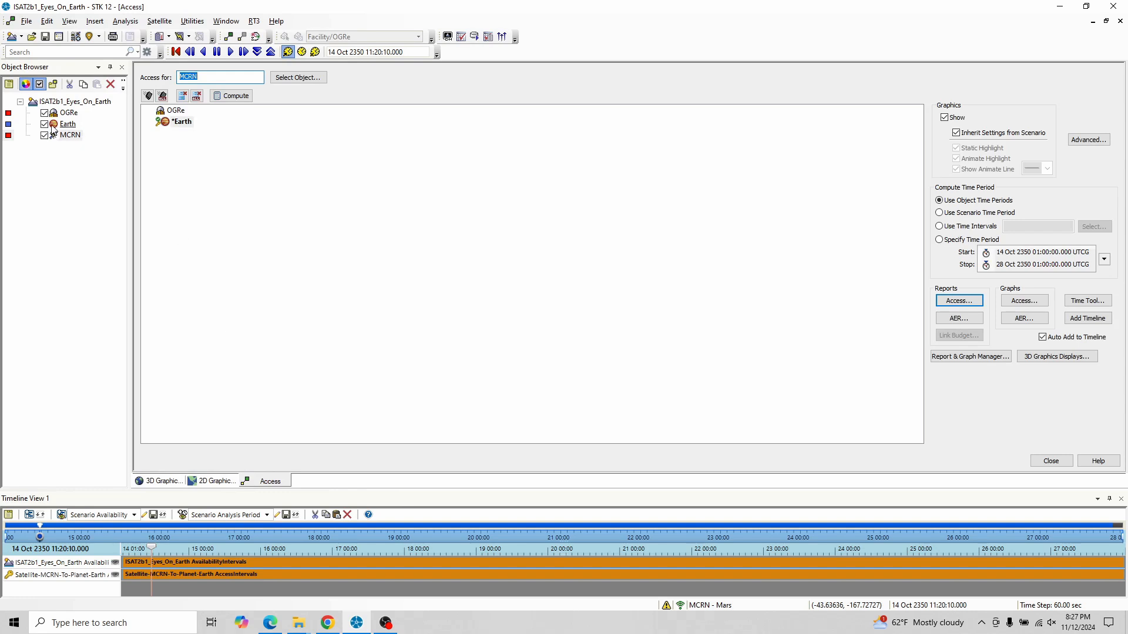
click(176, 112)
click(231, 97)
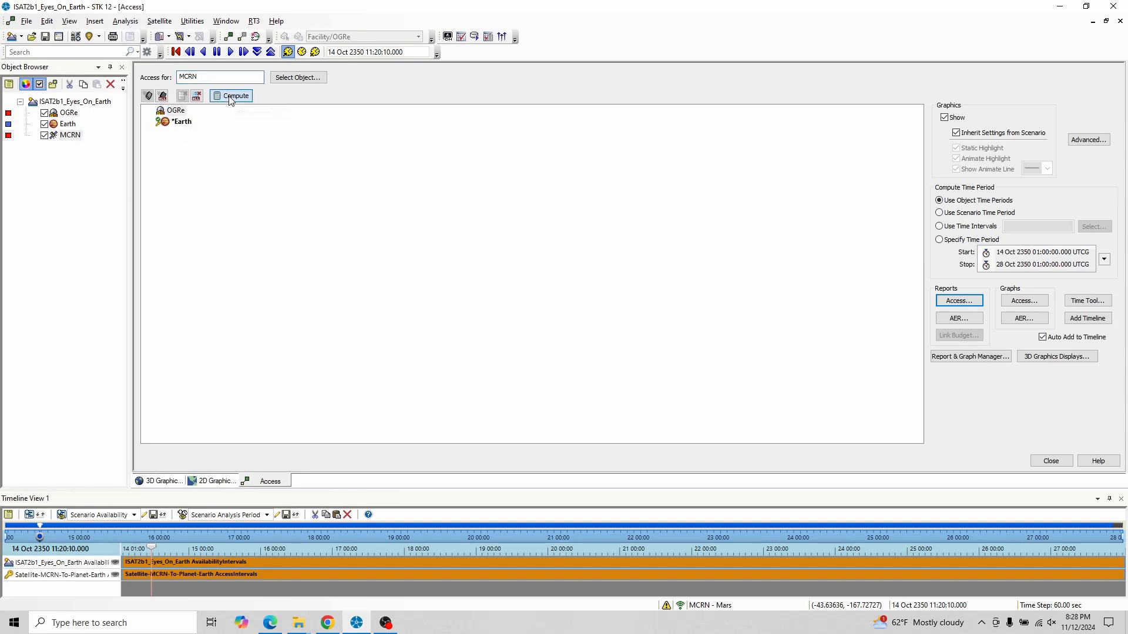
click(975, 300)
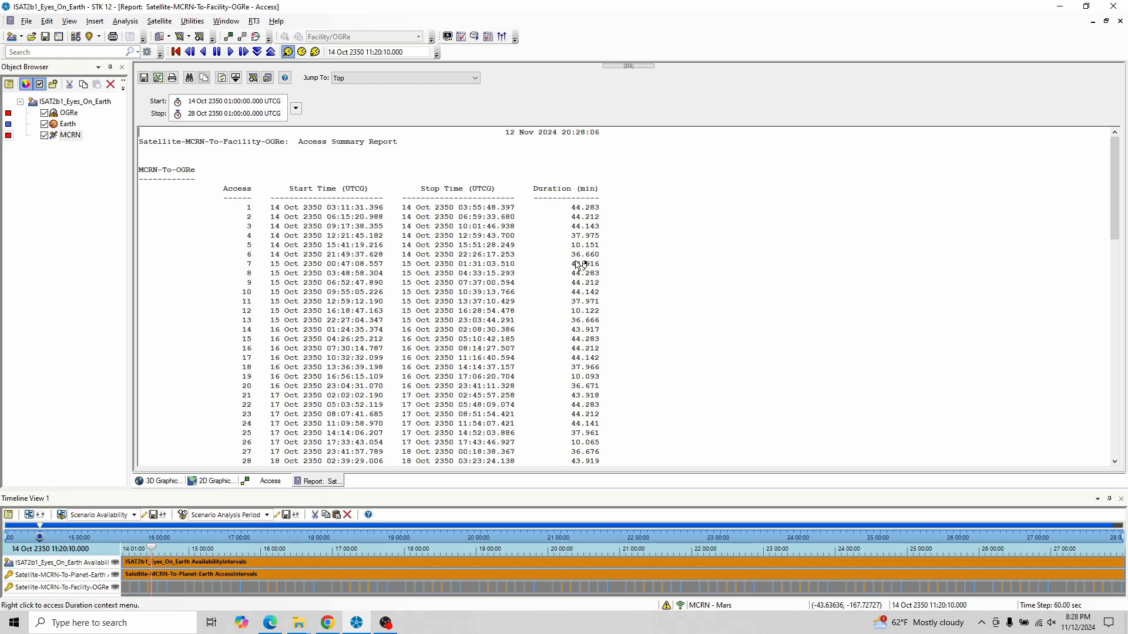
Step: Minimize the OGRe report, replay the scenario animation from its start and watch MCRN's links around Mars in 3D before pausing
click(1092, 21)
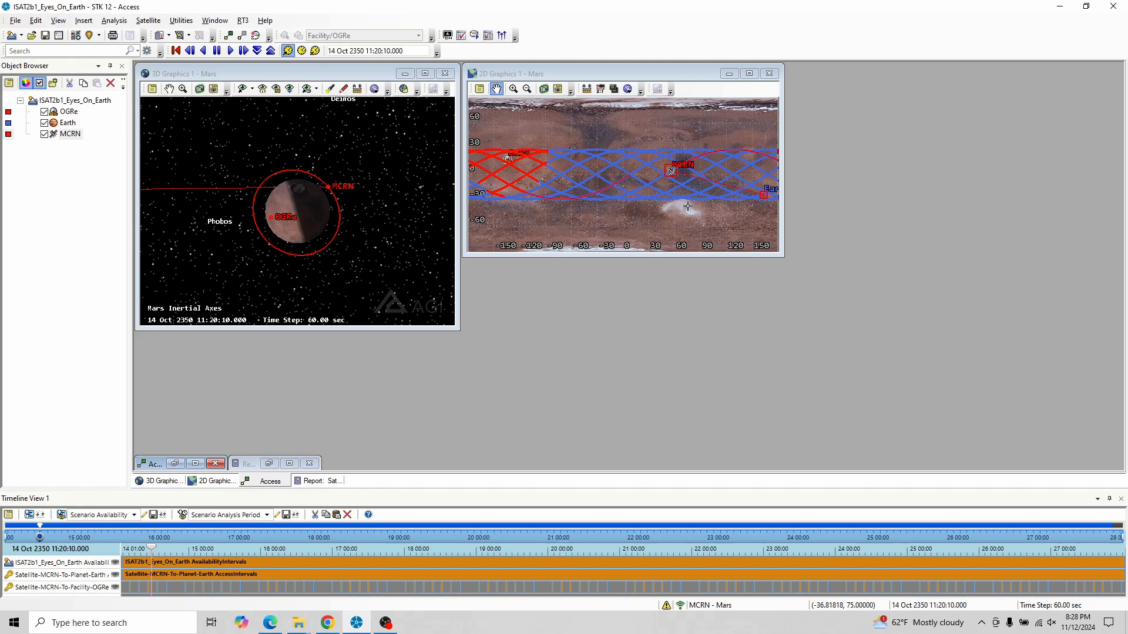
drag(311, 216, 284, 216)
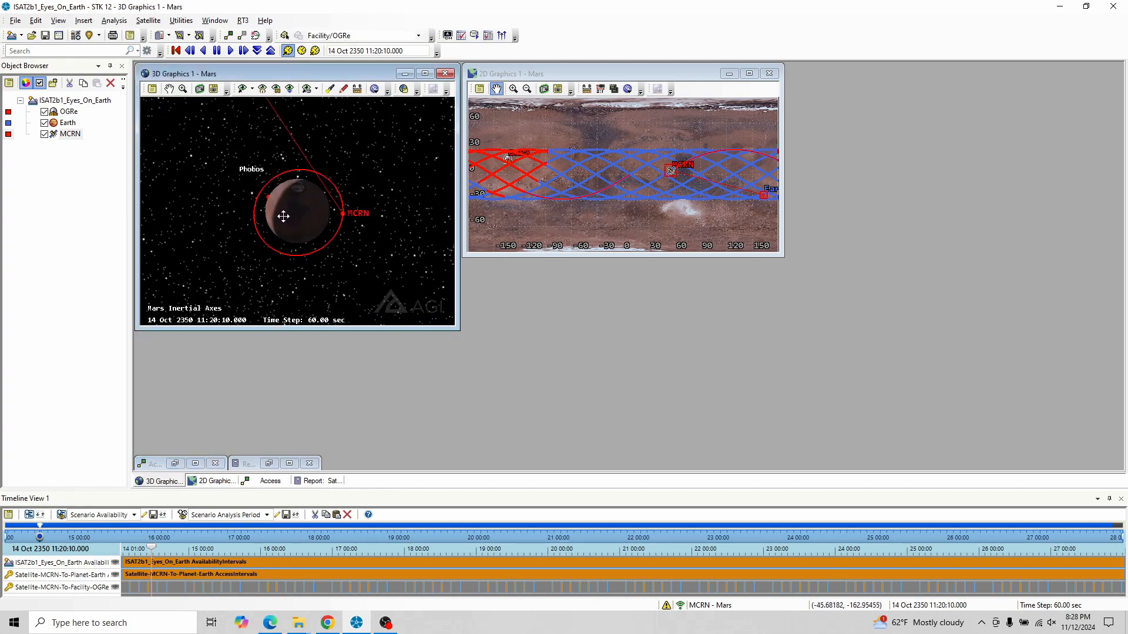
click(176, 50)
drag(326, 218, 312, 212)
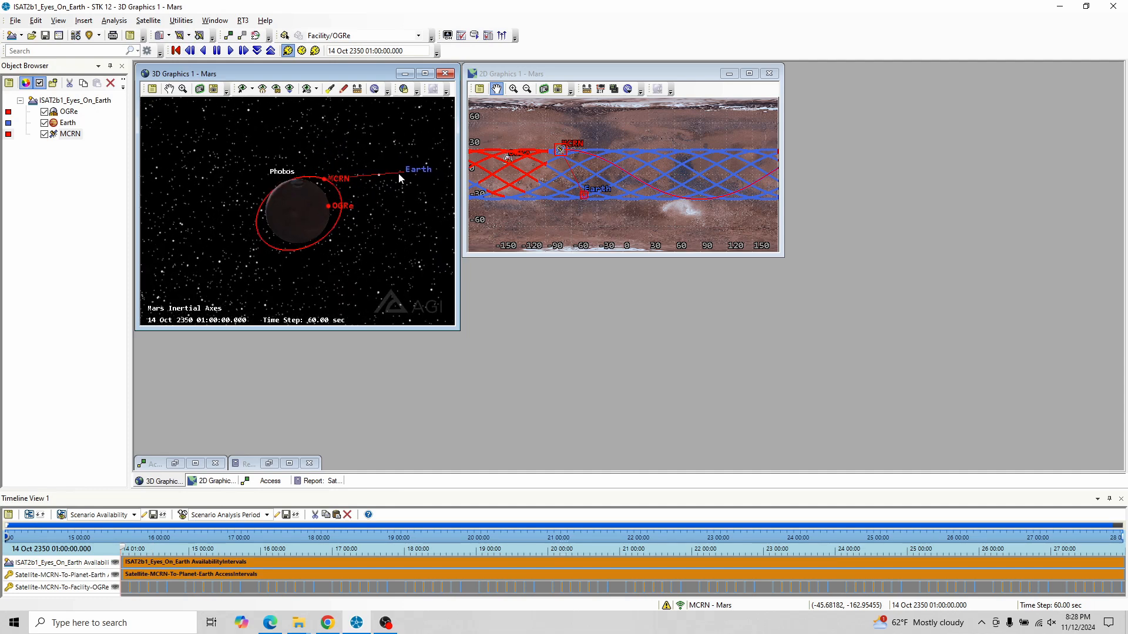
click(230, 51)
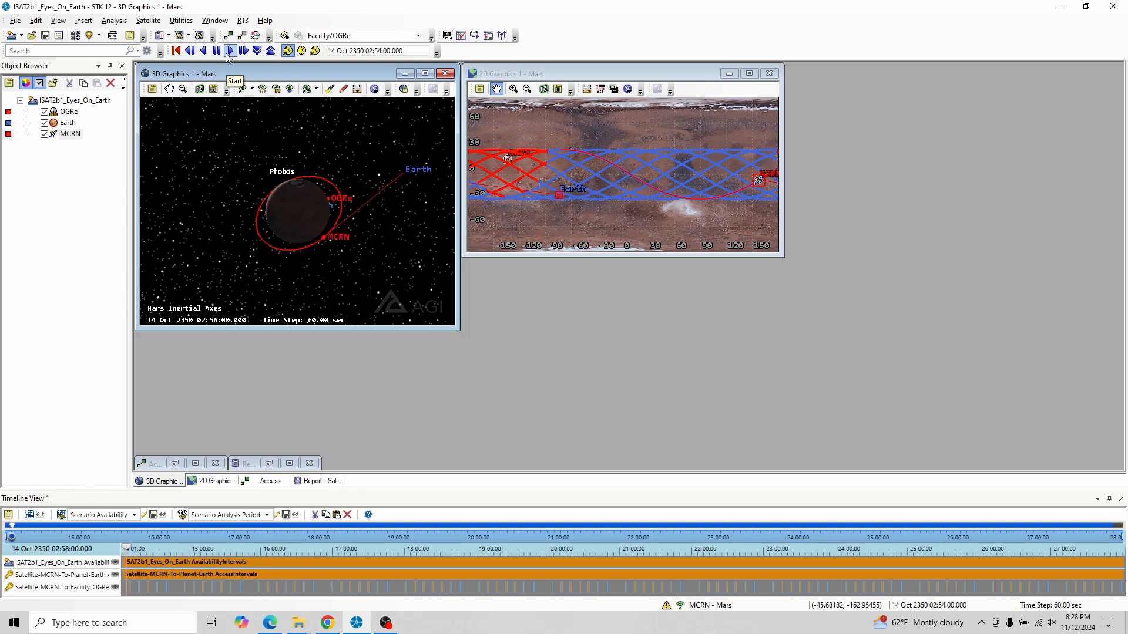
drag(327, 201, 310, 226)
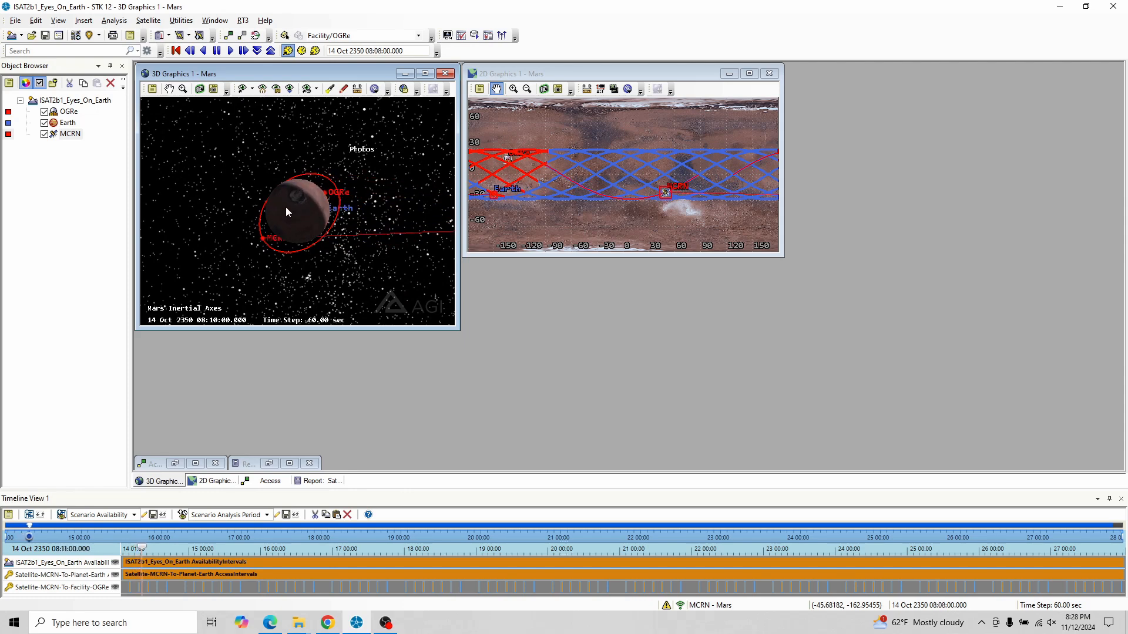
drag(286, 206, 276, 213)
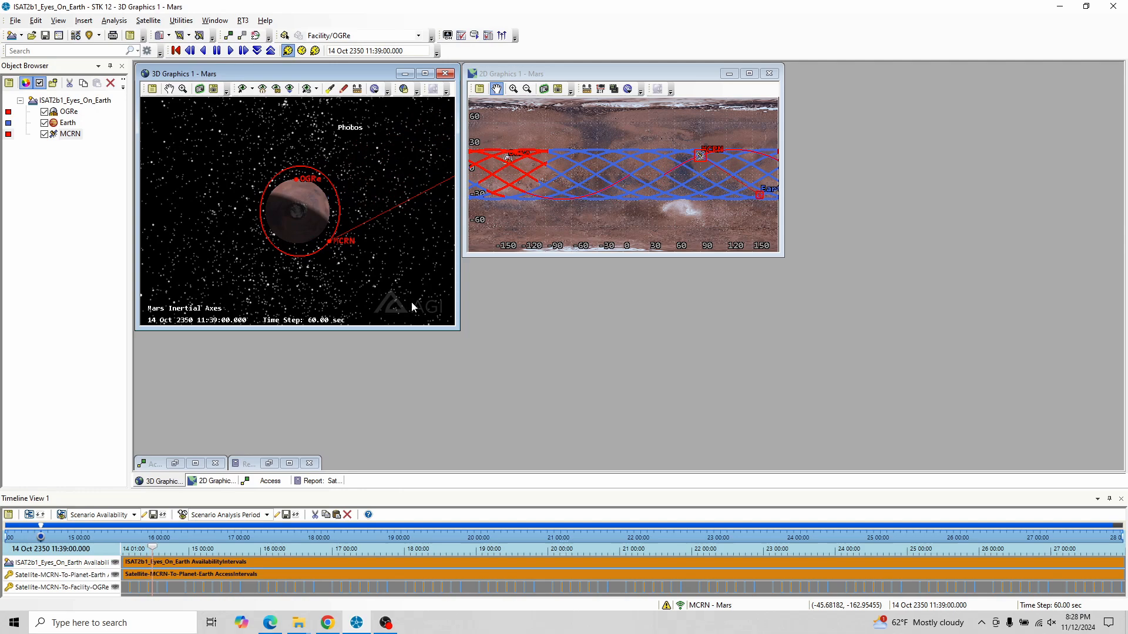
Step: Return to the briefing PDF in Edge and compare the transmitter rates with the scanner and hard drive options
click(270, 622)
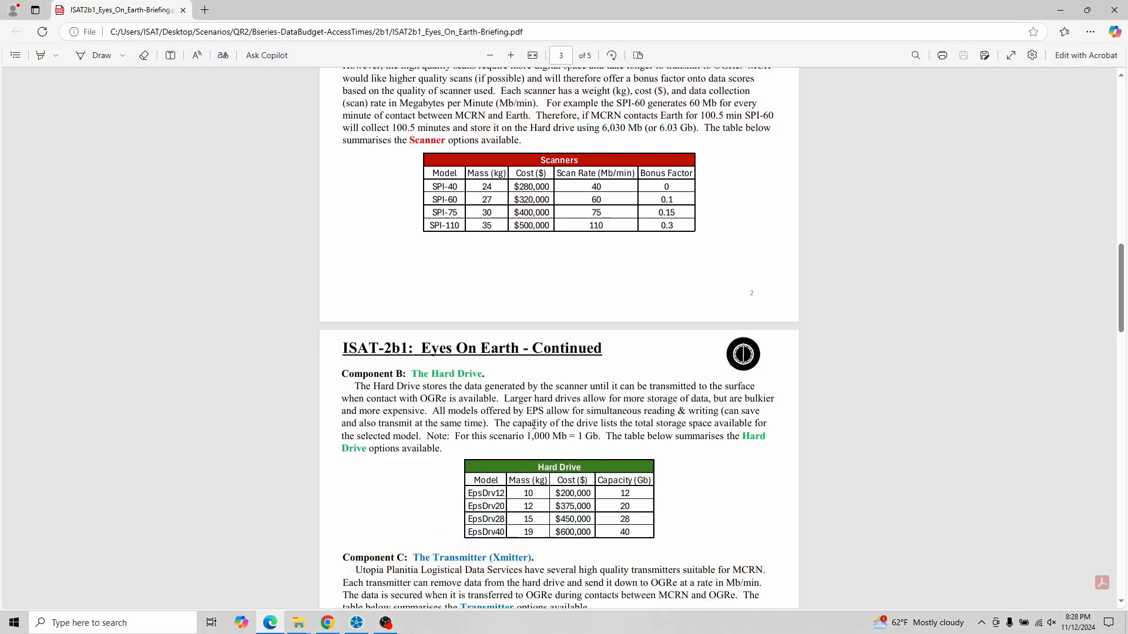
scroll(609, 361, down, 3)
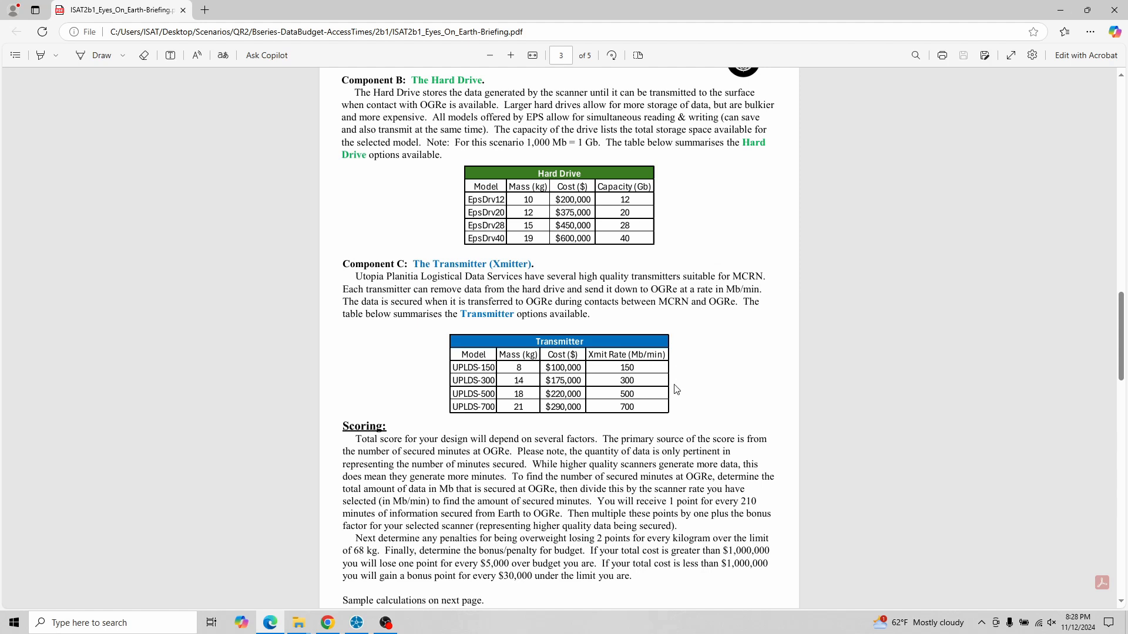
scroll(676, 385, up, 3)
scroll(681, 379, up, 3)
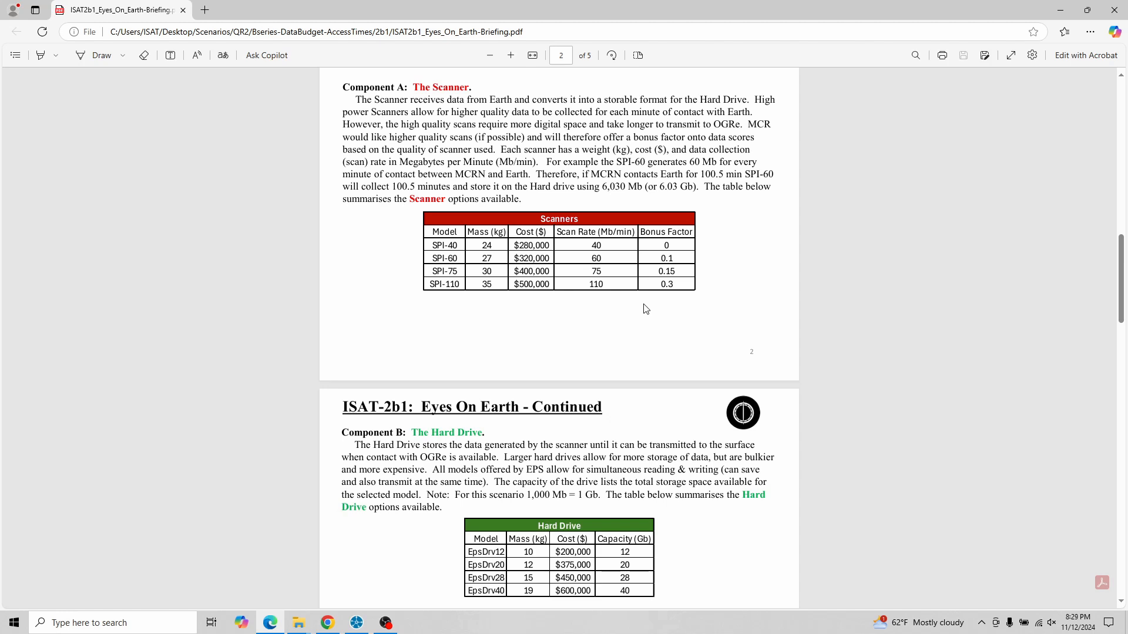
scroll(647, 309, down, 3)
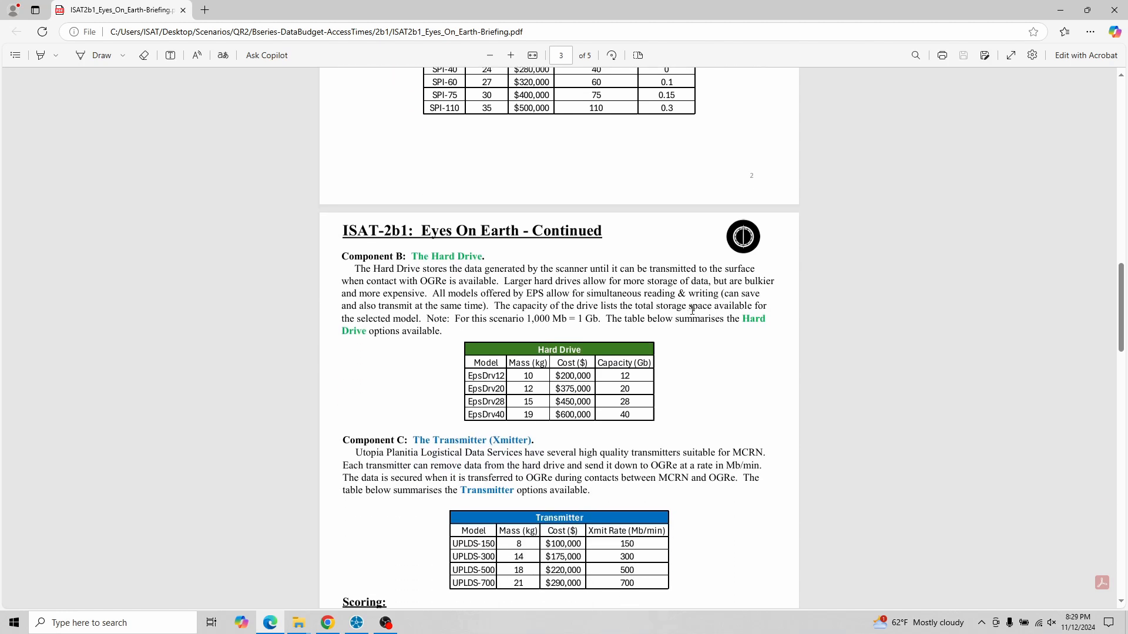
scroll(690, 309, down, 3)
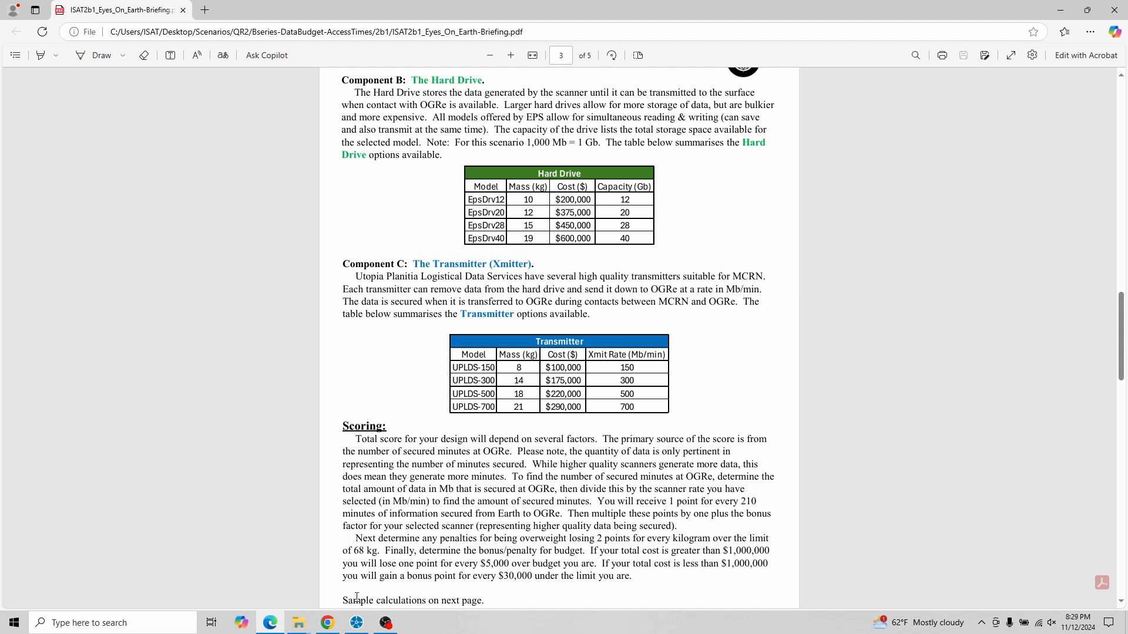
Step: Switch back to STK, restore the MCRN-to-OGRe access report and look through its contact durations
click(358, 625)
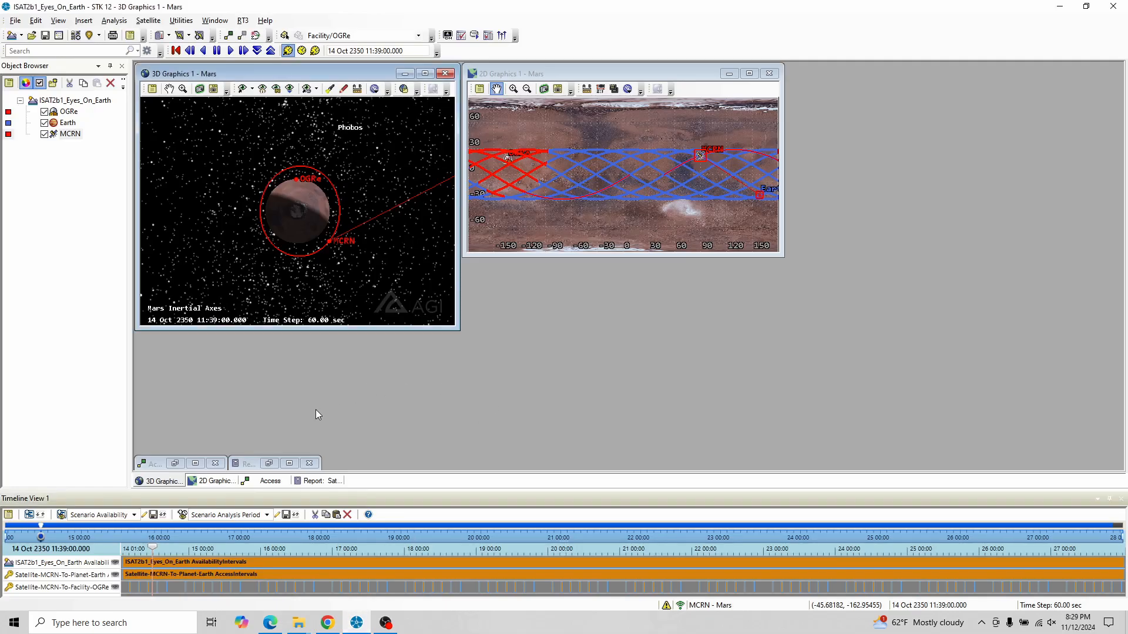
click(268, 463)
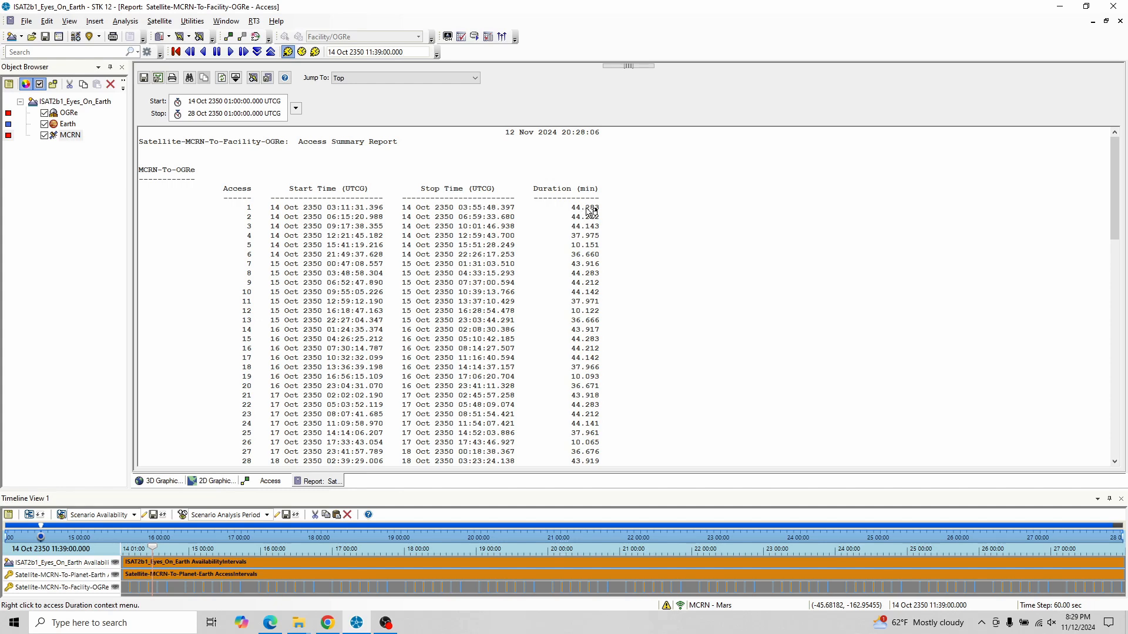
scroll(673, 223, down, 15)
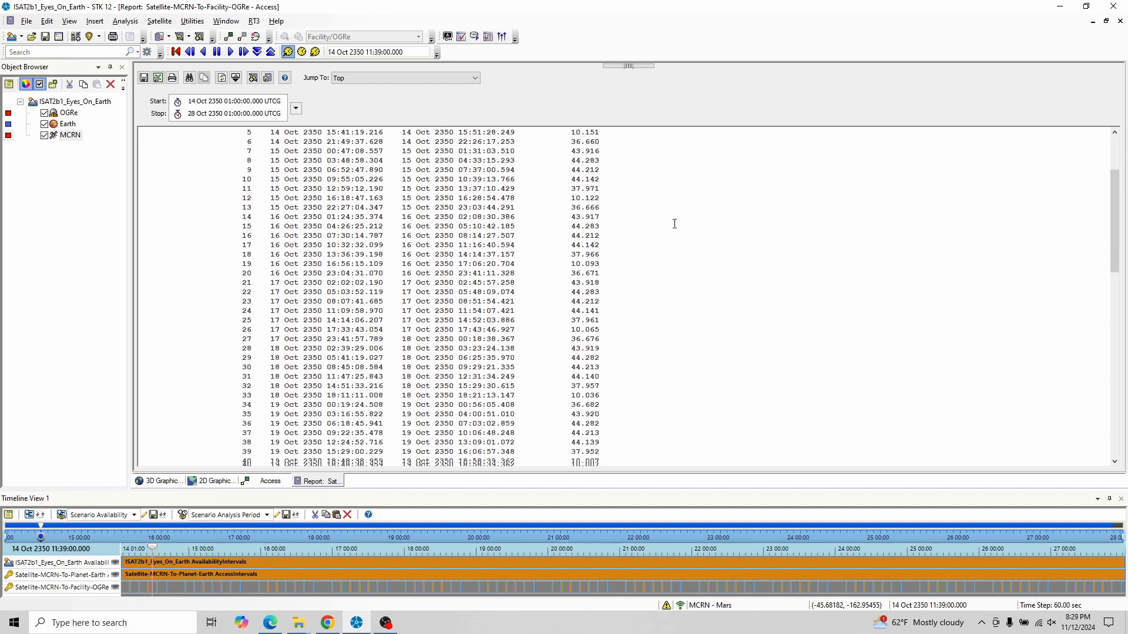
scroll(675, 224, down, 10)
scroll(675, 224, up, 20)
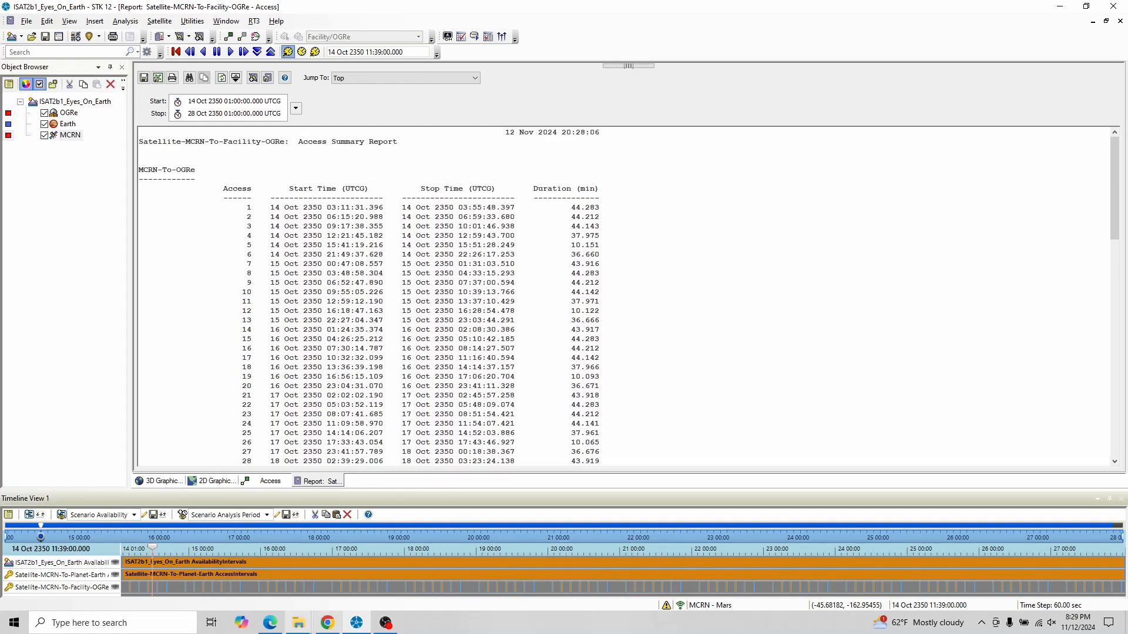
Step: Check the transmitter rates in the Edge briefing PDF against the contact durations in STK's MCRN-to-OGRe report
click(270, 623)
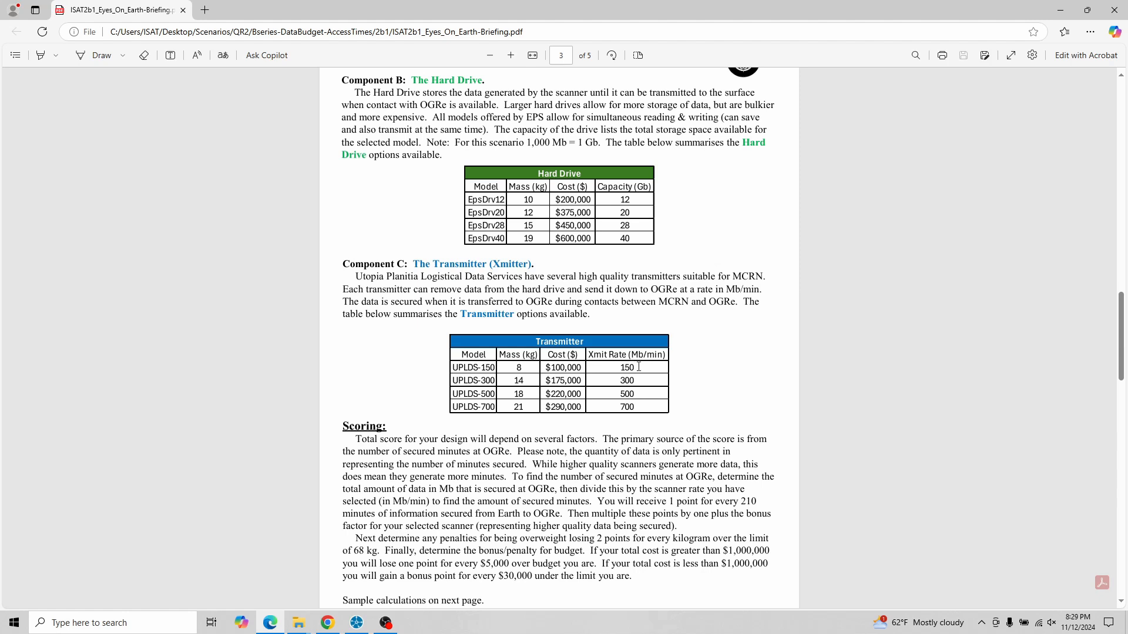
click(357, 623)
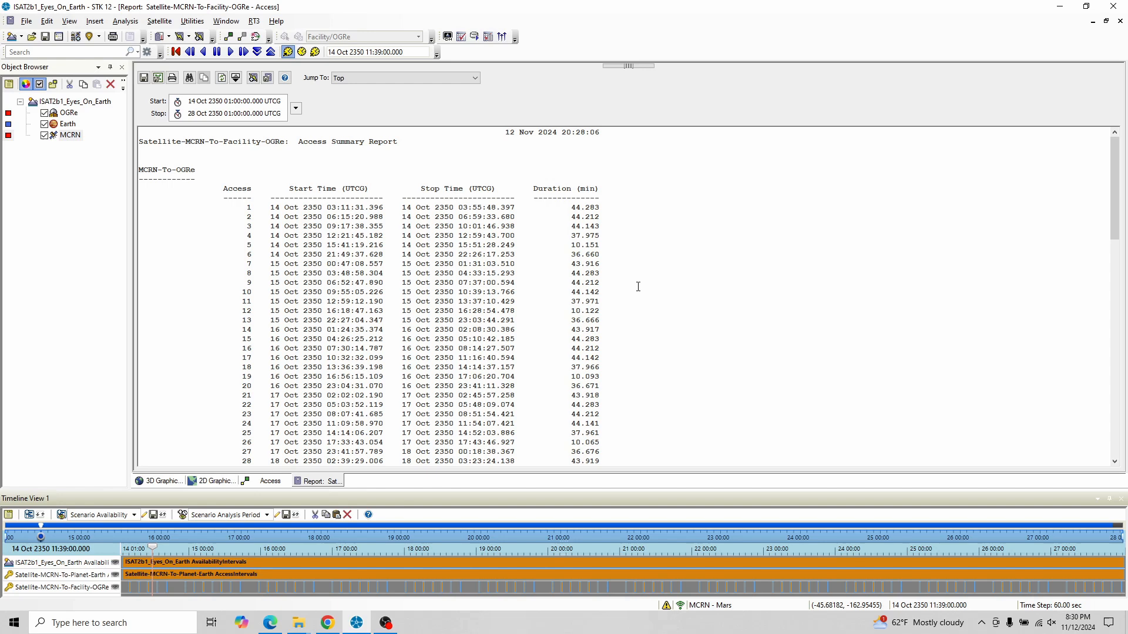
scroll(638, 287, down, 10)
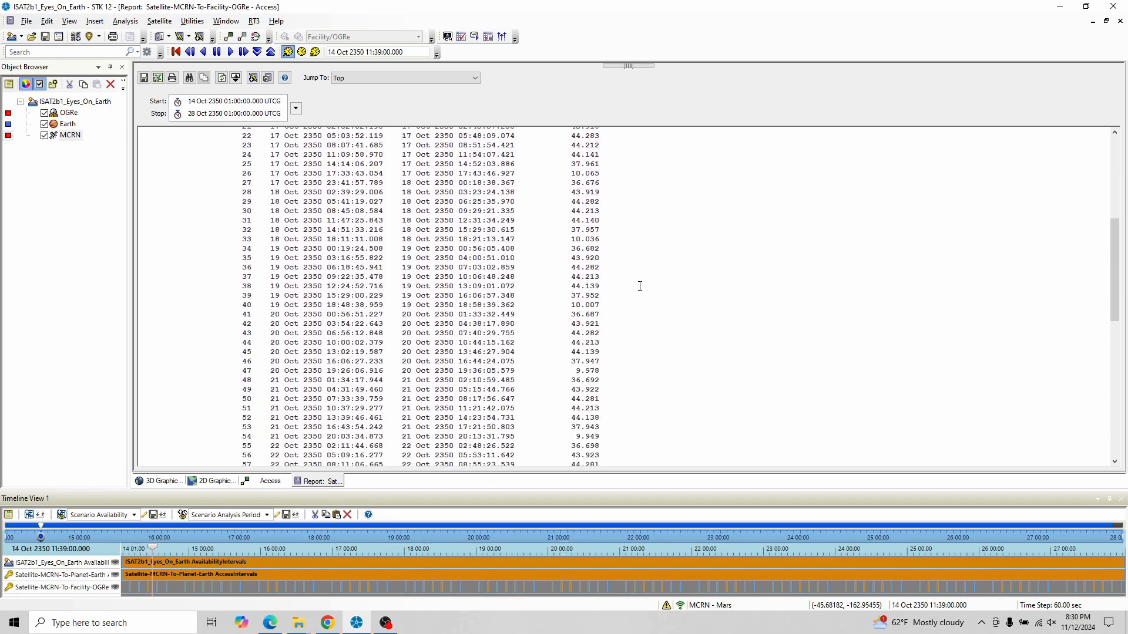
scroll(640, 286, down, 7)
scroll(640, 286, up, 17)
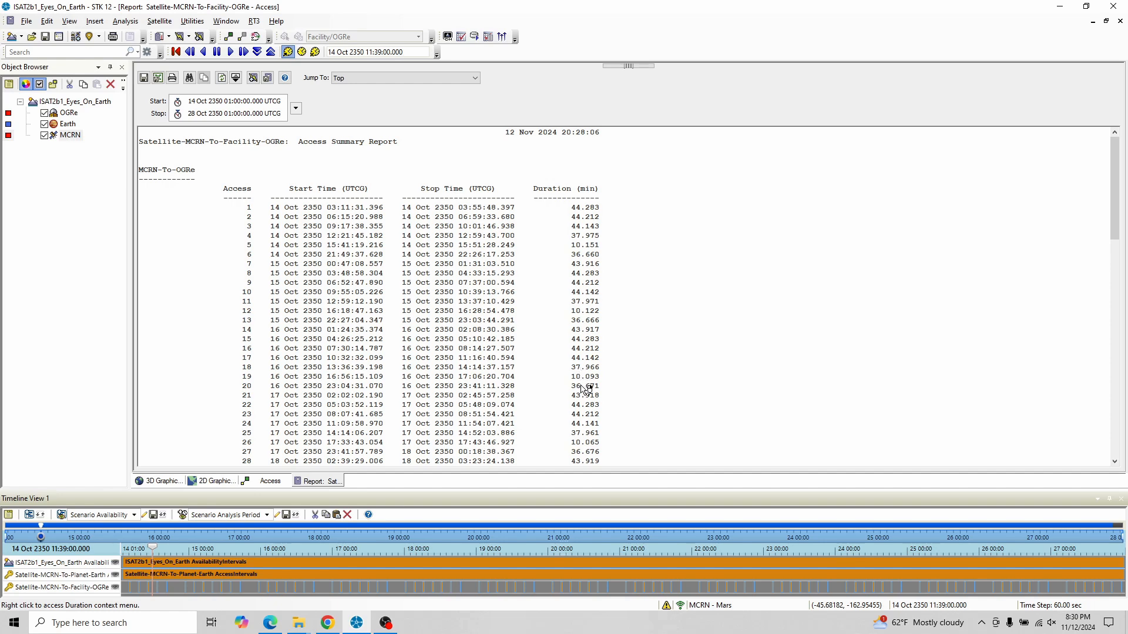
Step: Read the MCRN-to-OGRe report through to the total duration in Global Statistics, and return to its first accesses
scroll(585, 416, down, 2)
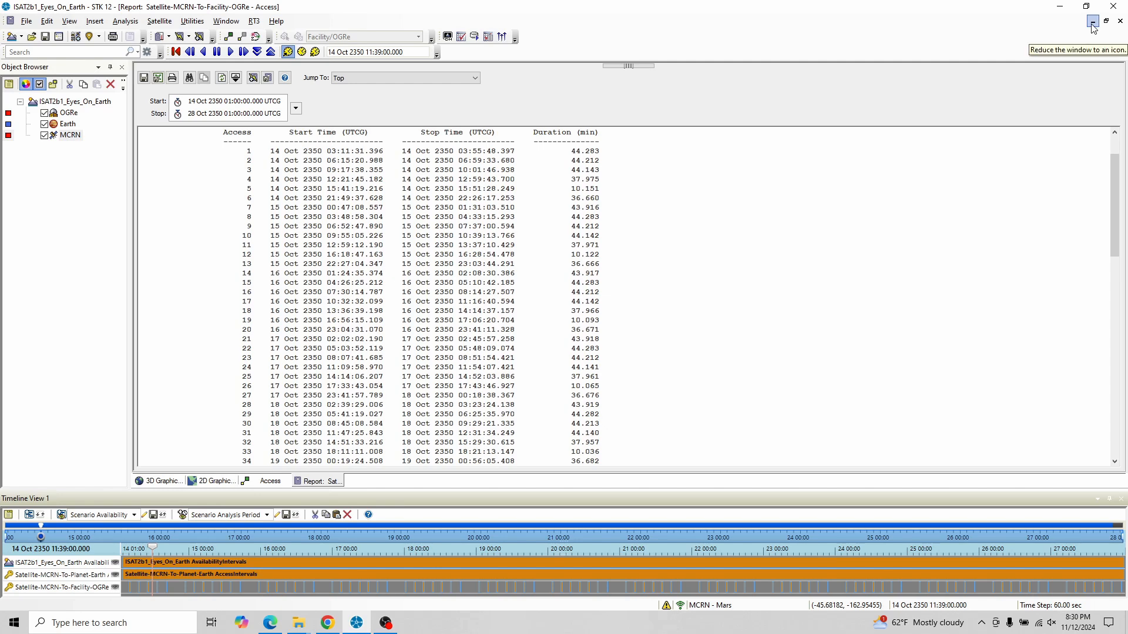
scroll(700, 298, down, 11)
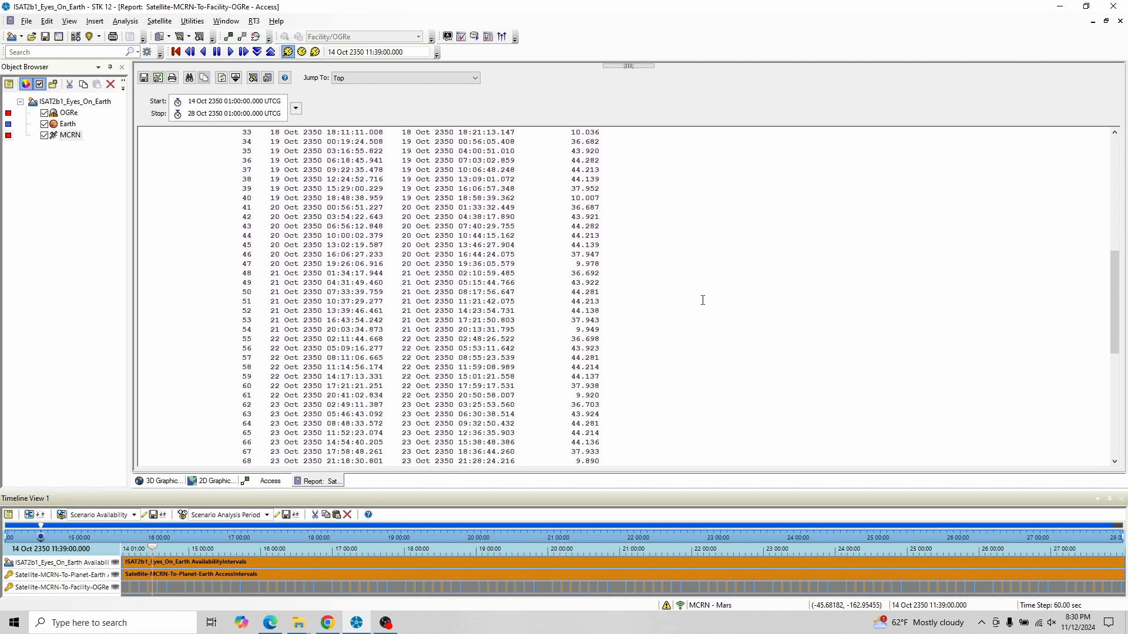
scroll(703, 293, down, 12)
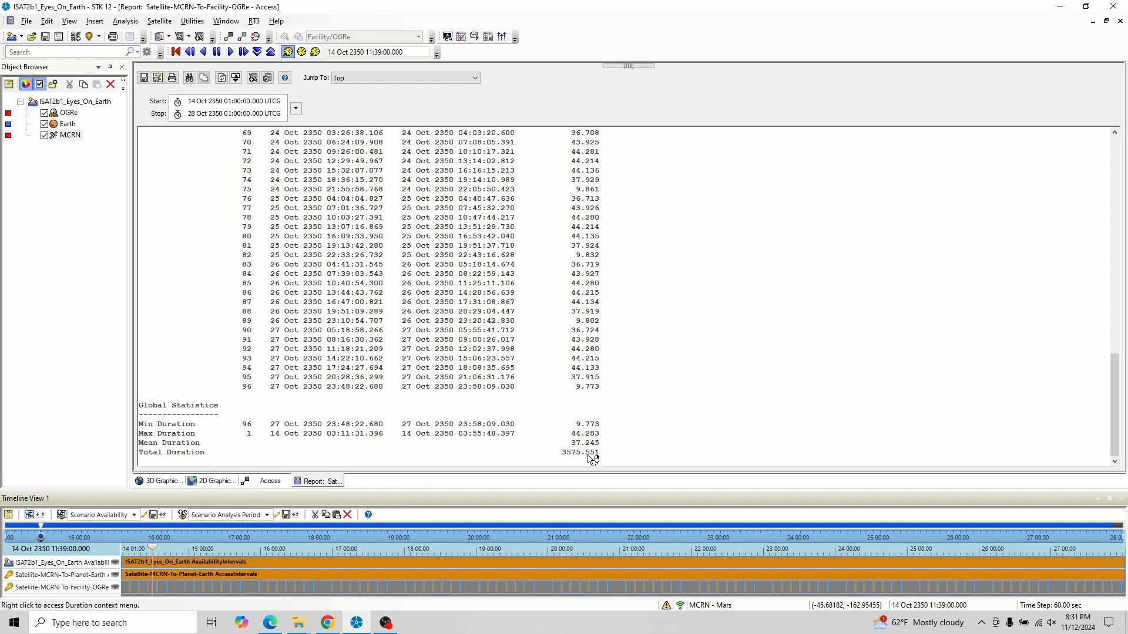
scroll(640, 424, up, 20)
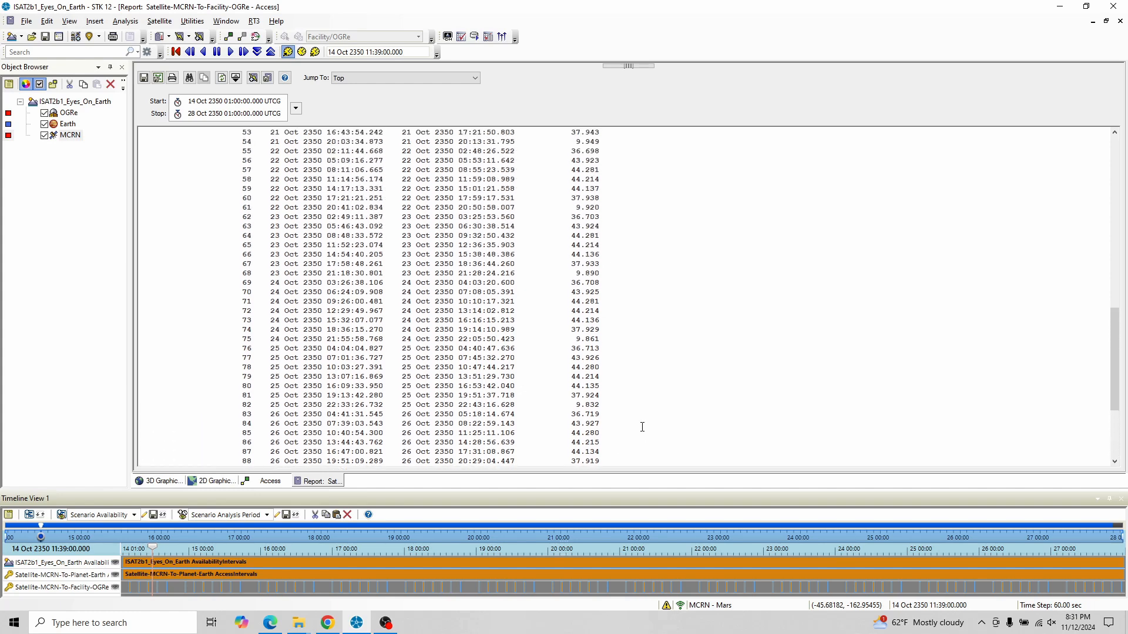
scroll(651, 429, up, 2)
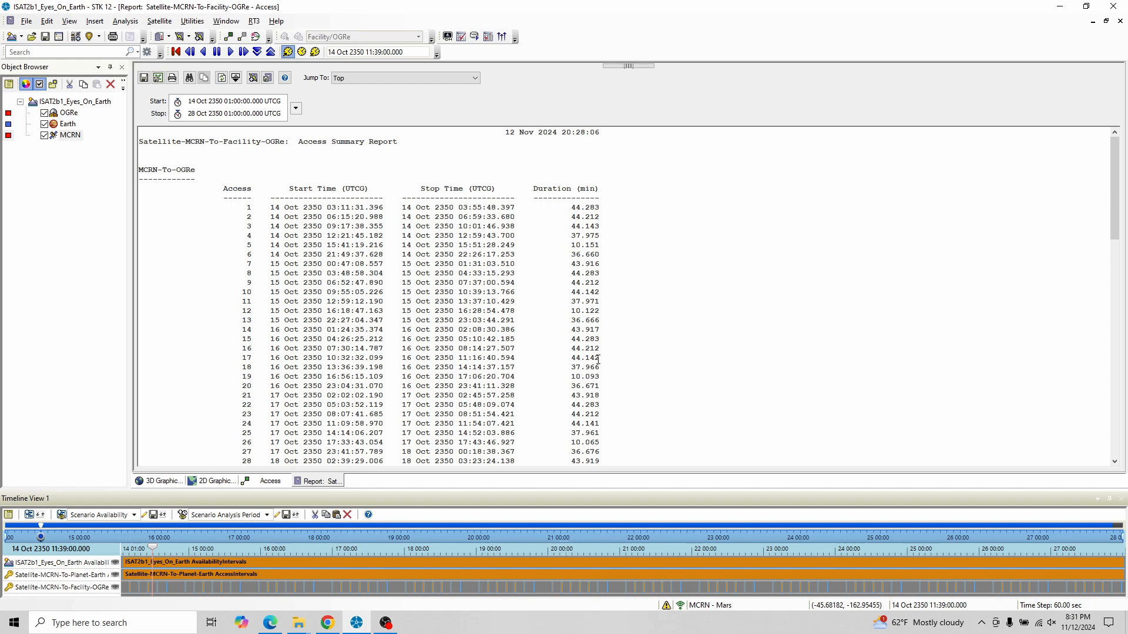
Step: Start exporting the MCRN-to-OGRe access report as CSV to the desktop's ISAT2b1 folder, and cancel without saving
click(159, 80)
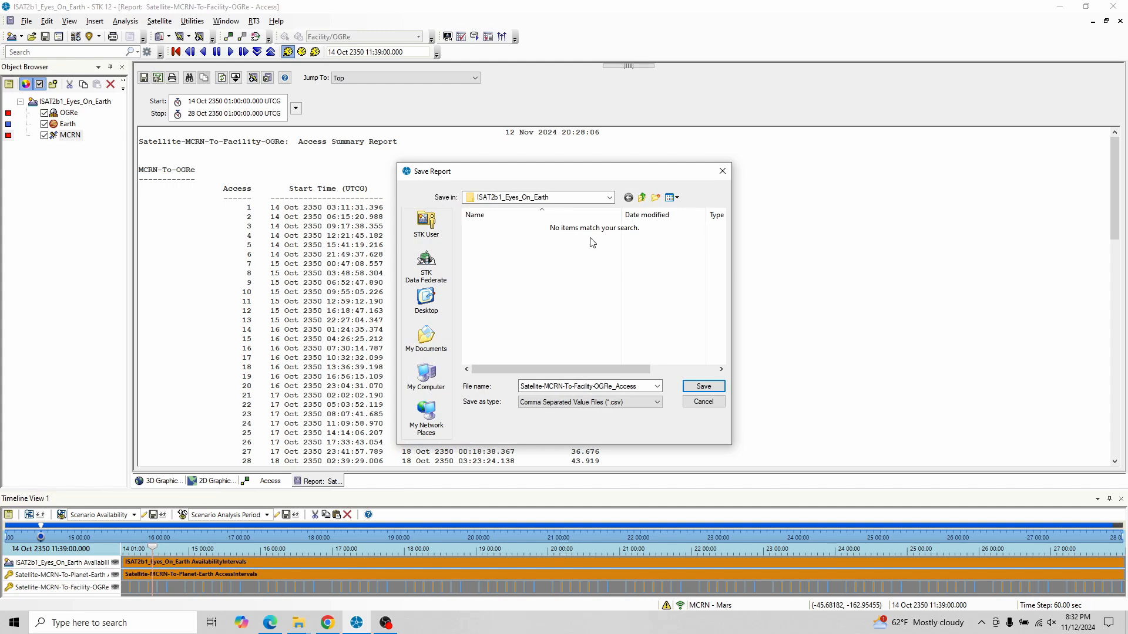
click(426, 299)
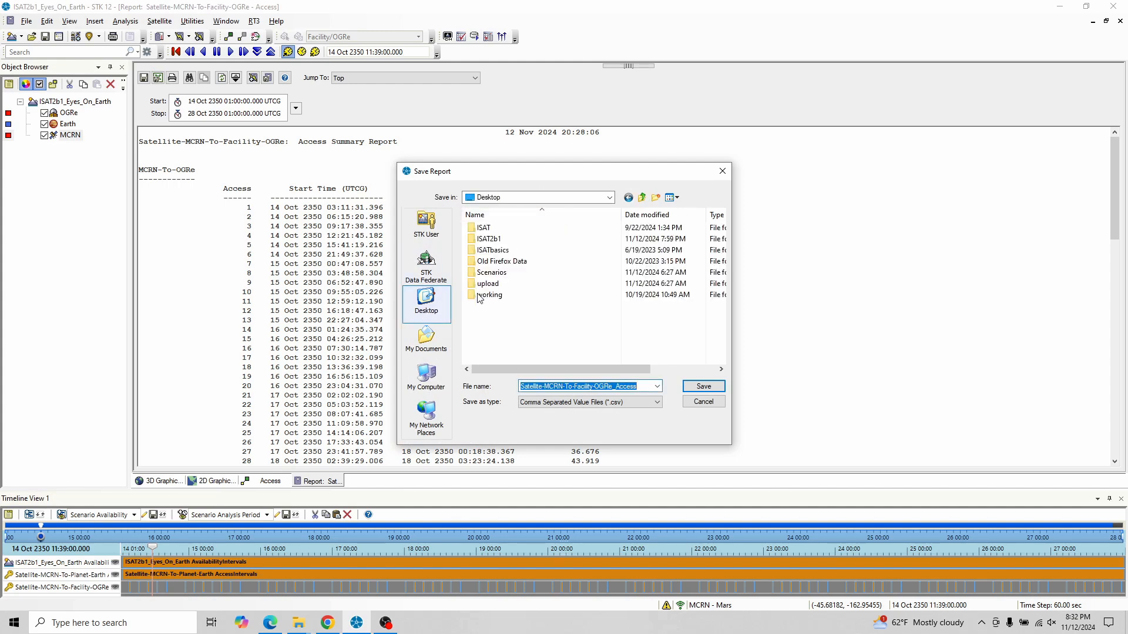
click(518, 239)
double_click(518, 239)
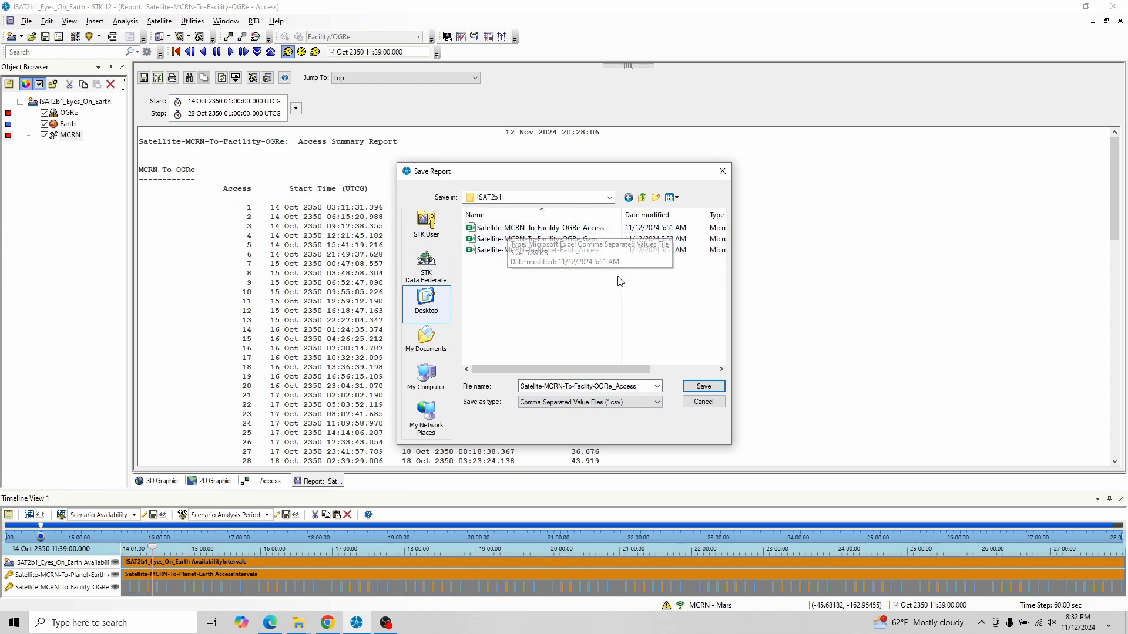
click(707, 404)
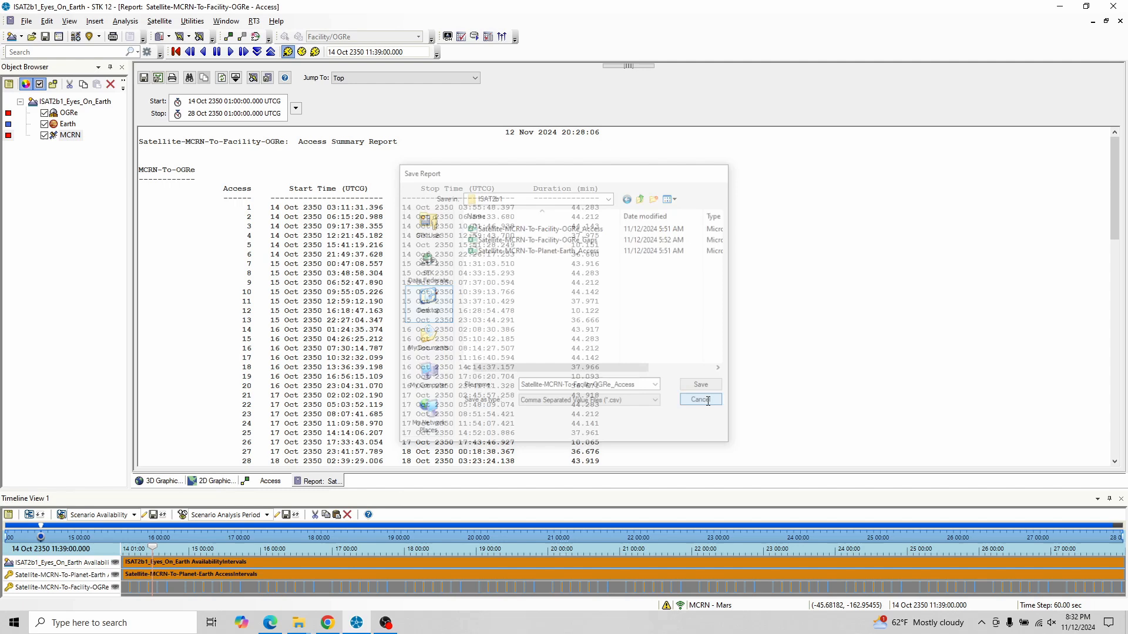
scroll(665, 317, down, 15)
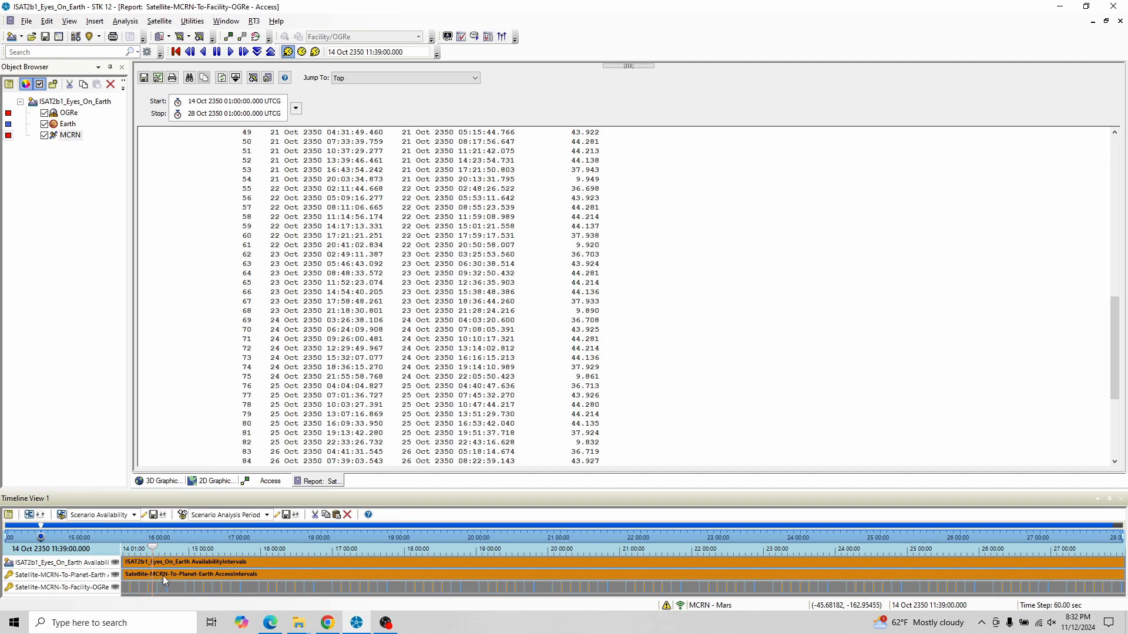
Step: Check the MCRN-to-OGRe report's contact times alongside the access intervals in the timeline, and close the report
mouse_move(239, 573)
scroll(807, 329, up, 16)
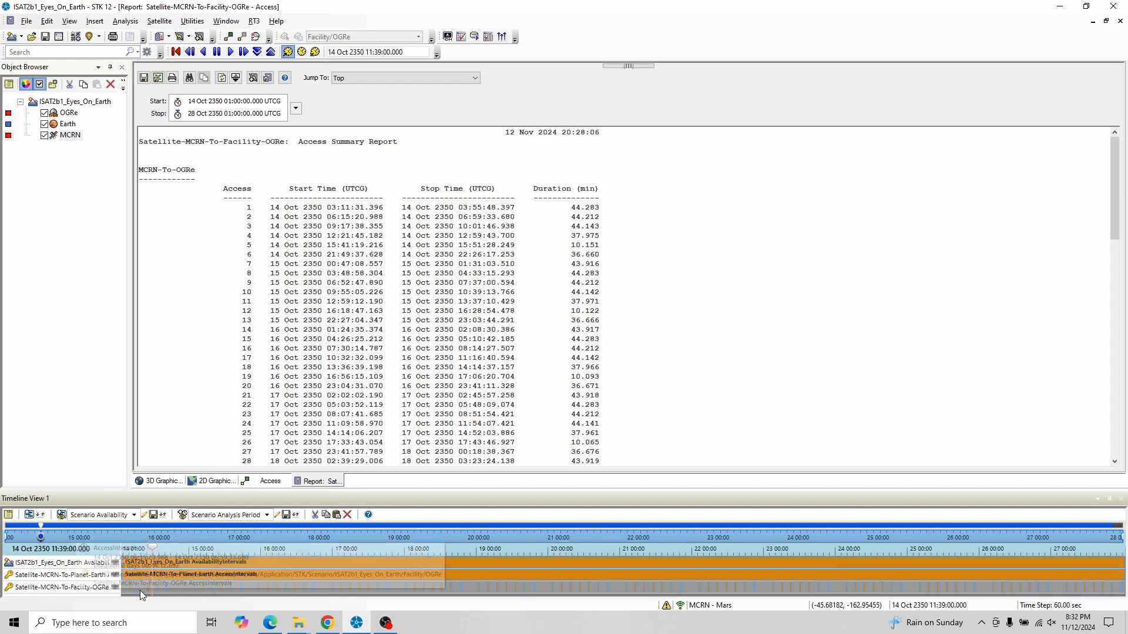
mouse_move(142, 590)
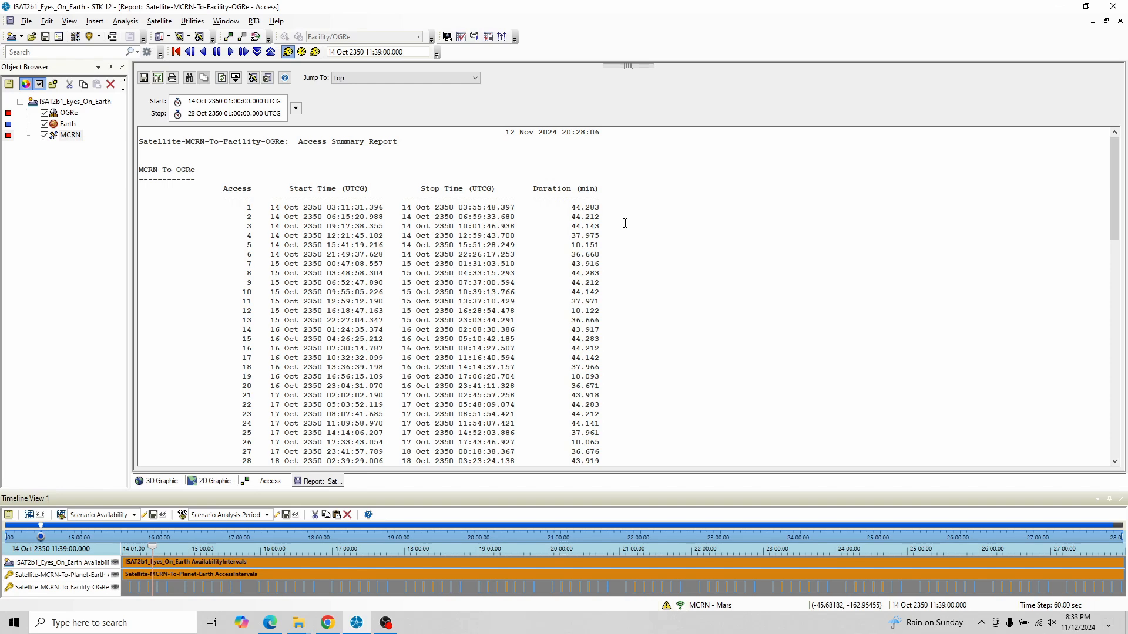
scroll(625, 223, down, 2)
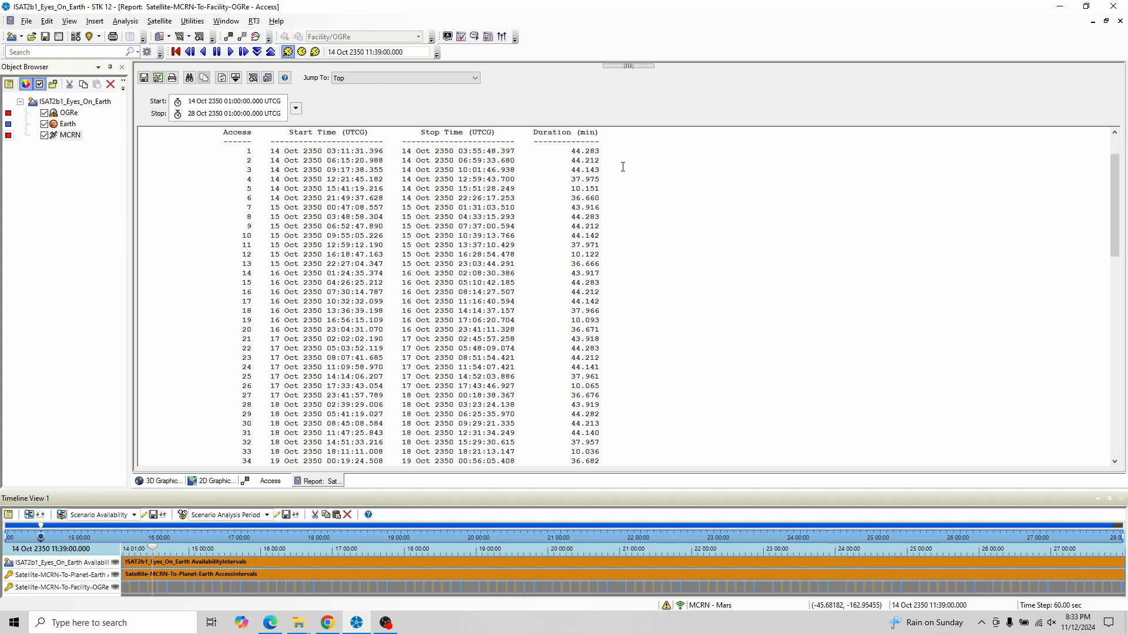
scroll(617, 169, up, 2)
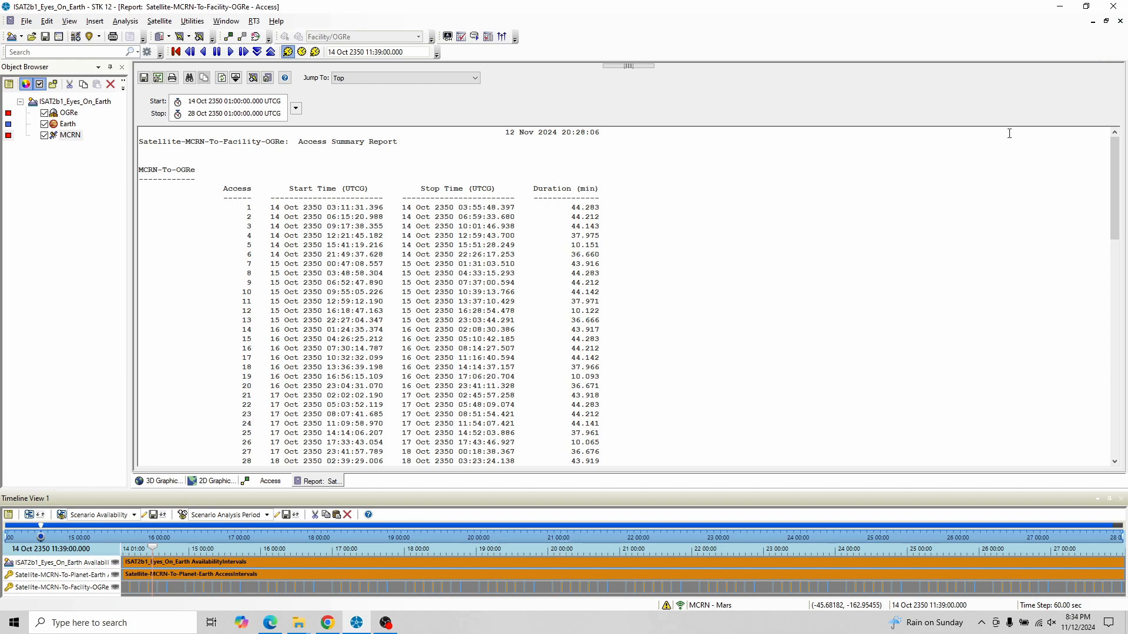
click(1105, 21)
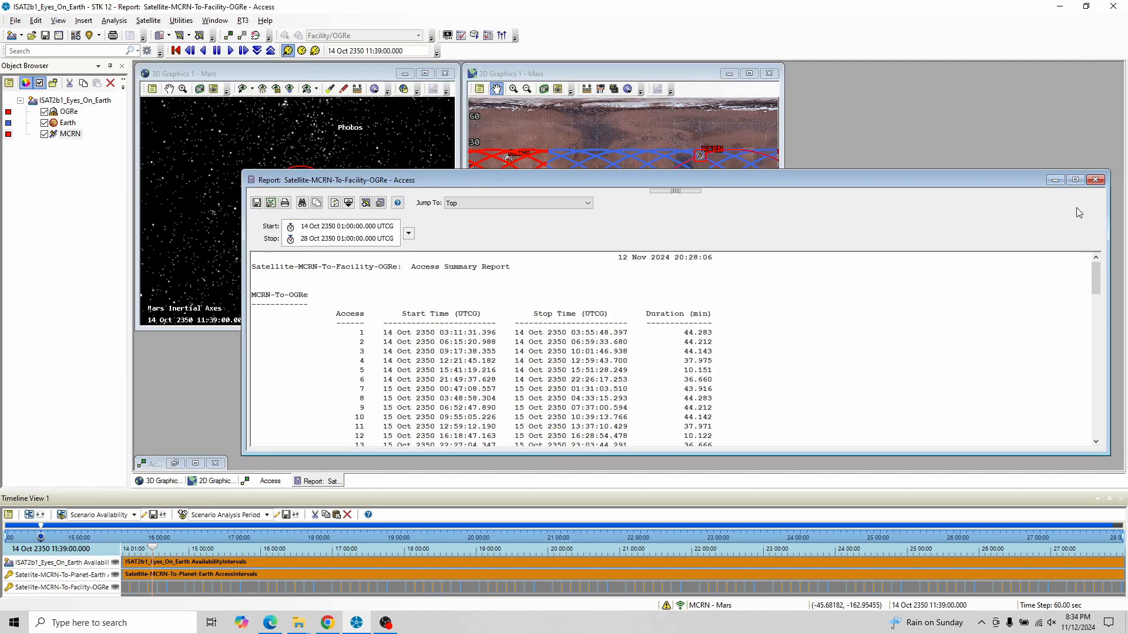
click(1095, 180)
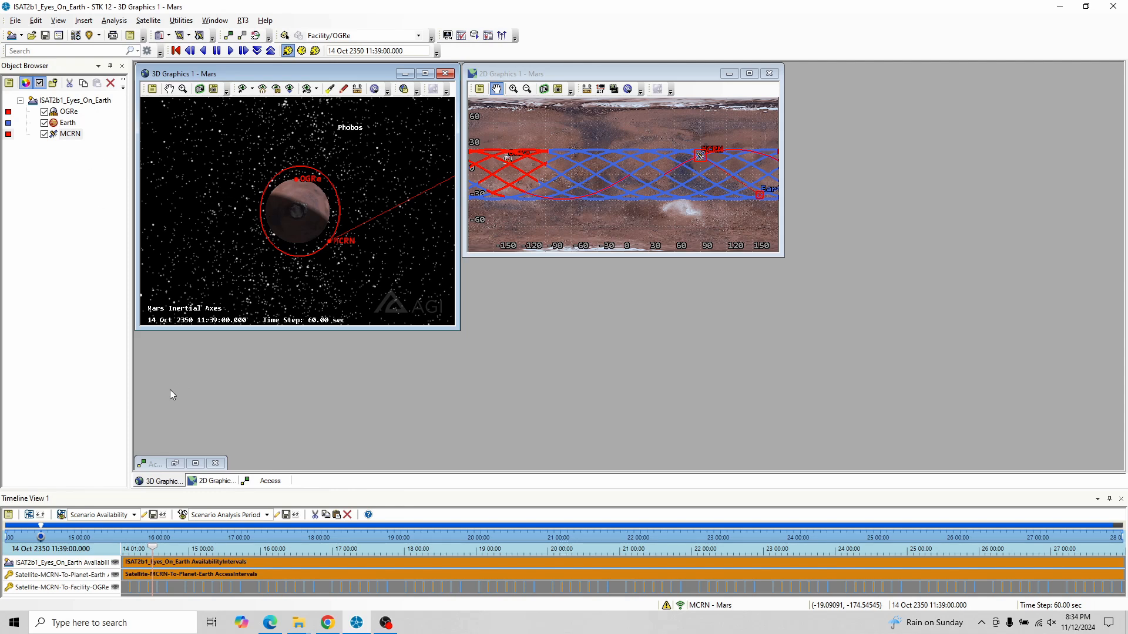
Step: Generate the access graph for MCRN to OGRe from MCRN's Access tool, examine the contact pattern per day, and close the graph
right_click(68, 135)
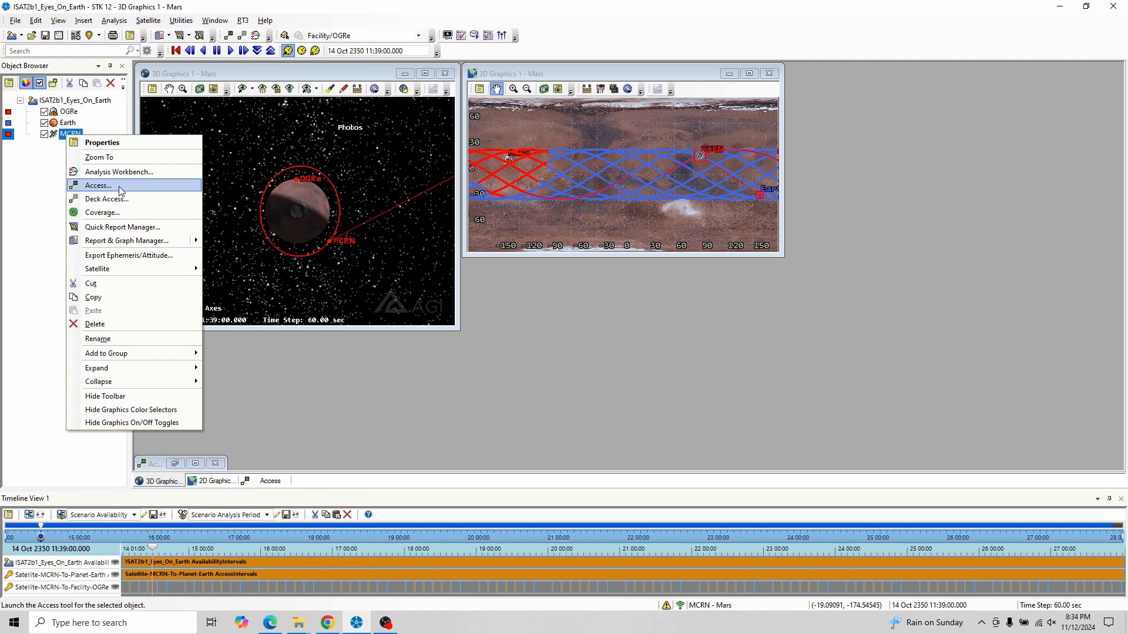
click(121, 185)
click(174, 464)
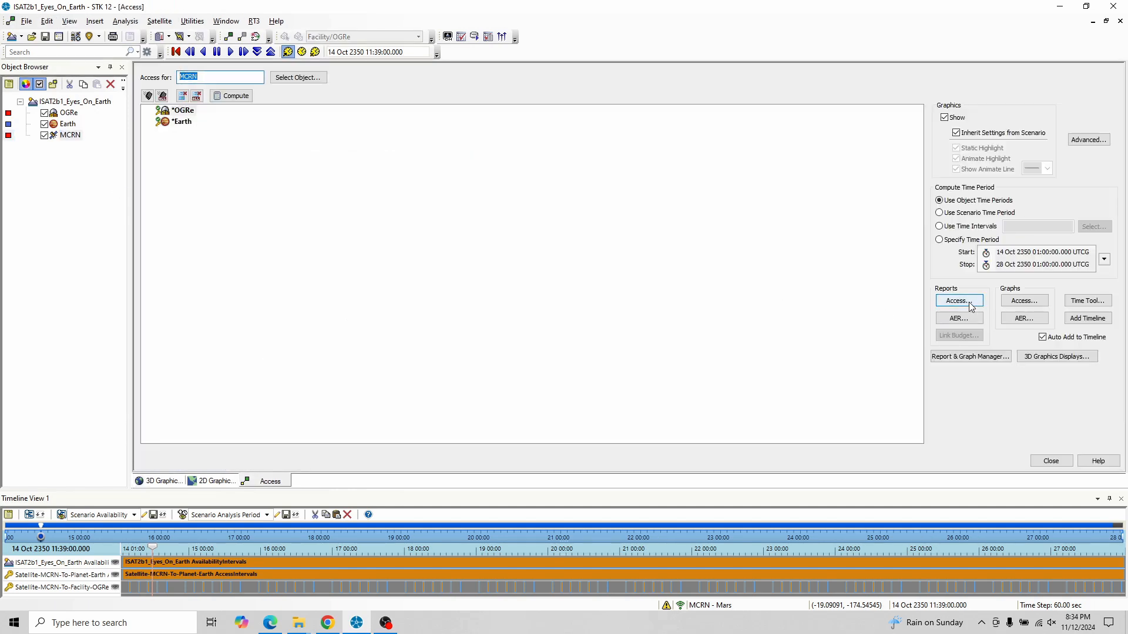
click(968, 302)
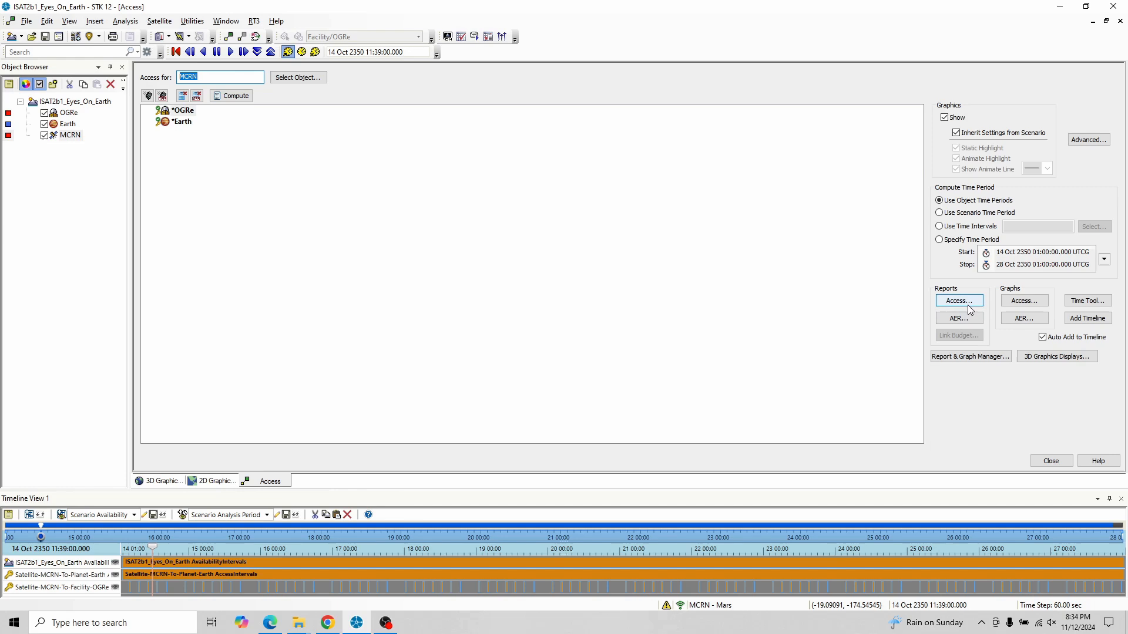
click(1026, 302)
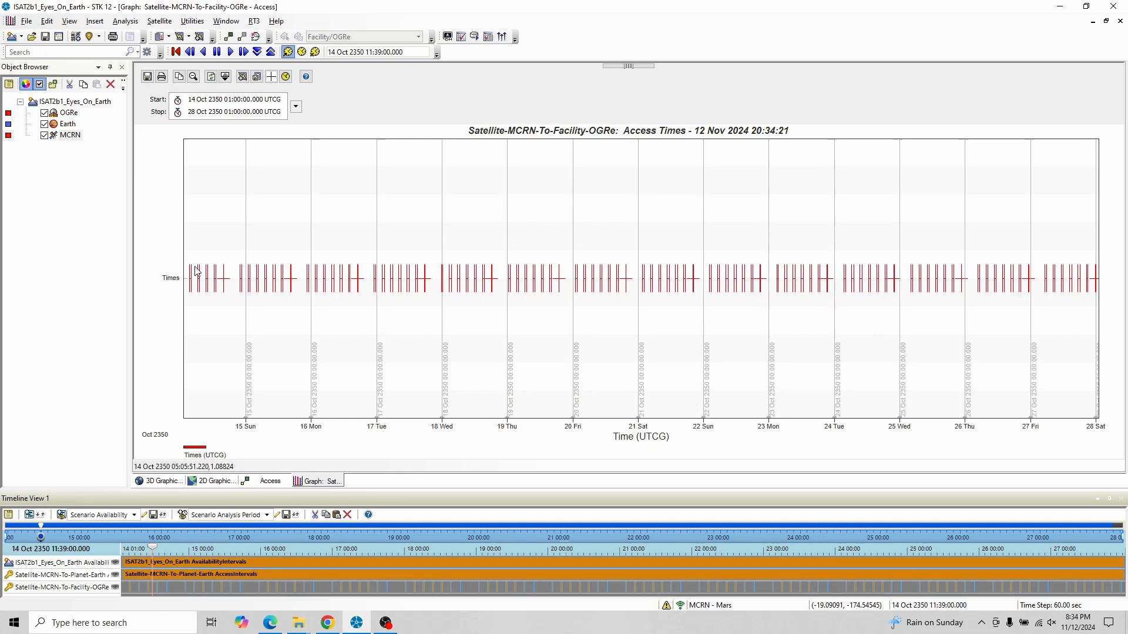
mouse_move(198, 276)
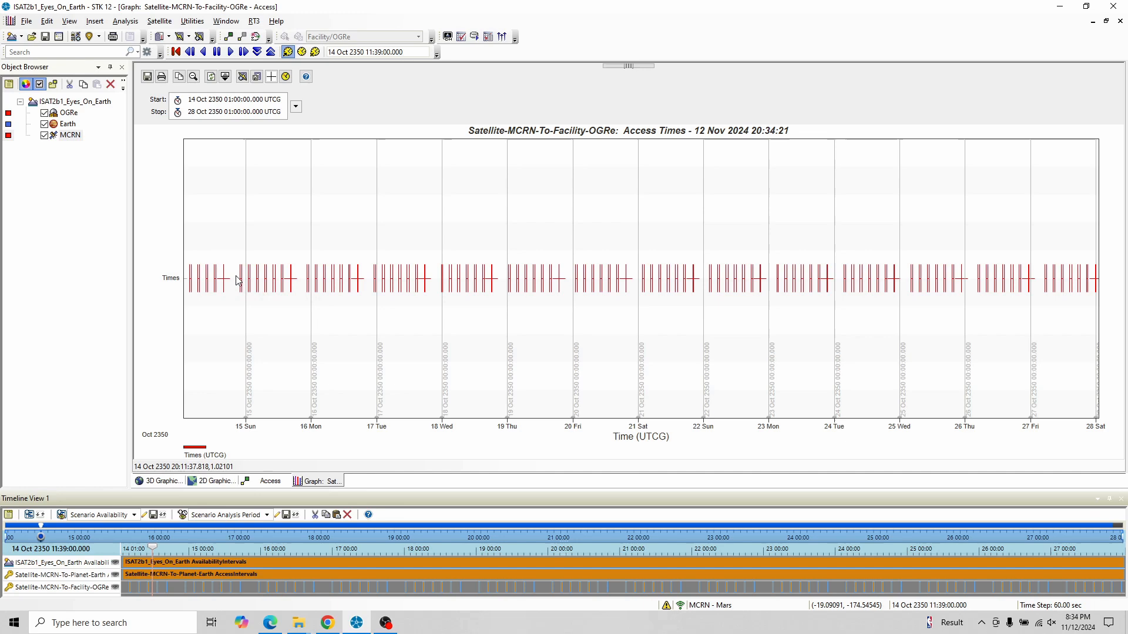
mouse_move(251, 281)
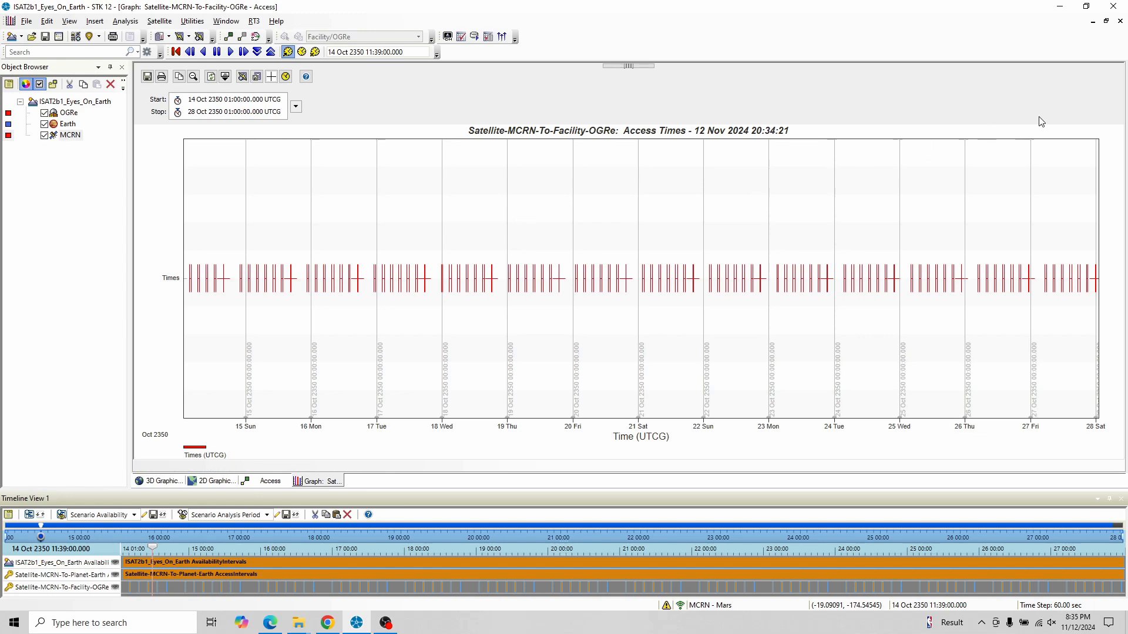
click(1121, 20)
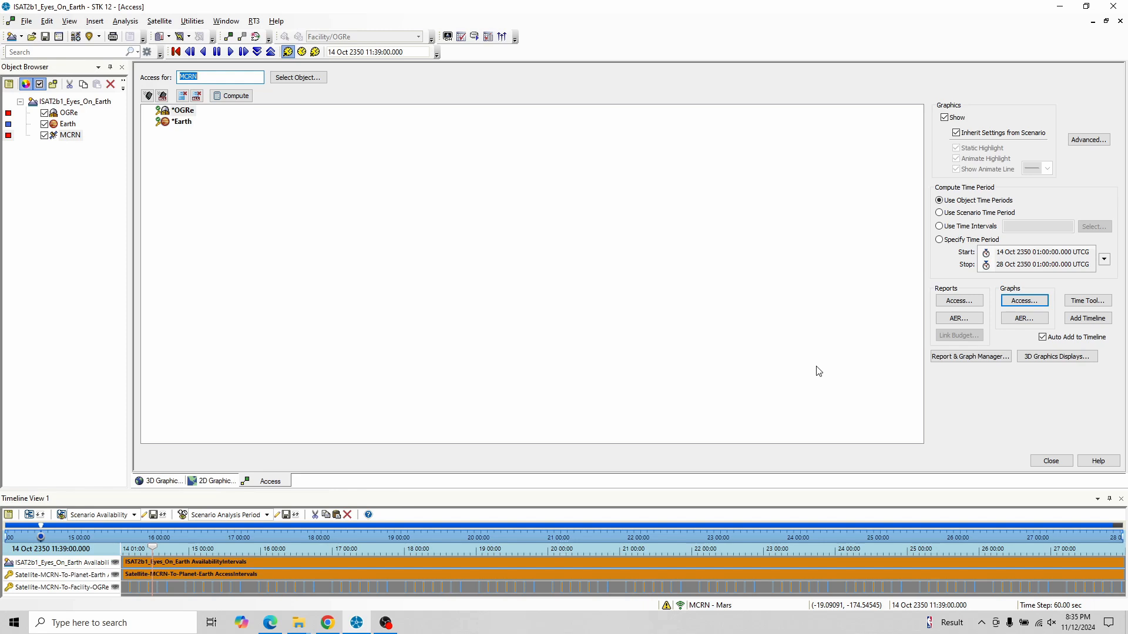
Step: Generate a Gaps report for the MCRN-to-OGRe access from the installed styles in the Report & Graph Manager
click(977, 358)
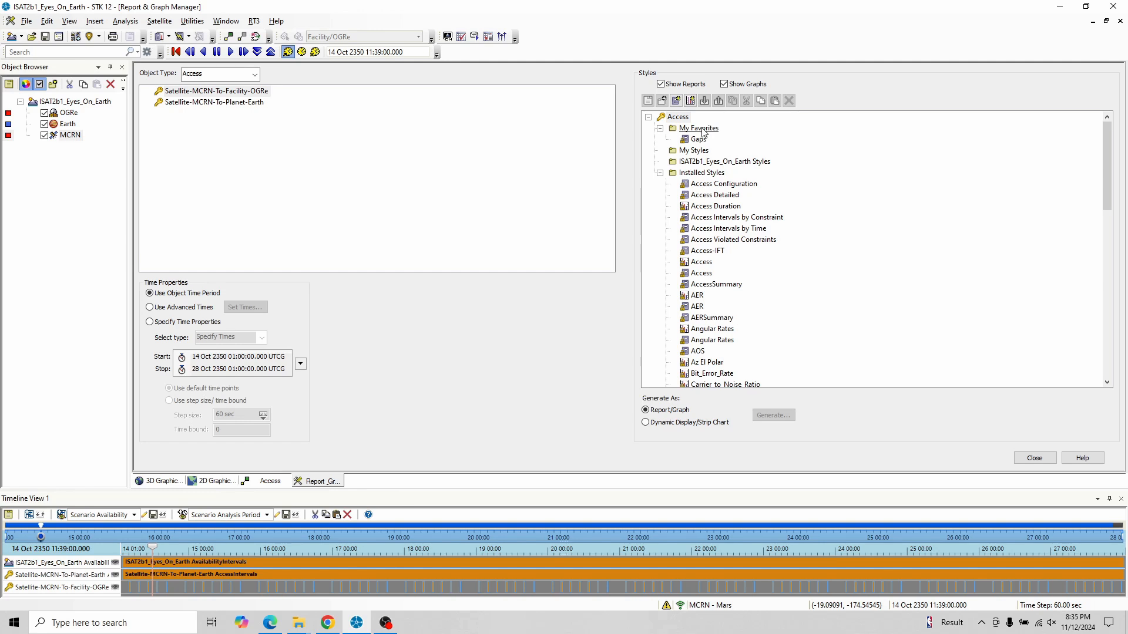
click(659, 173)
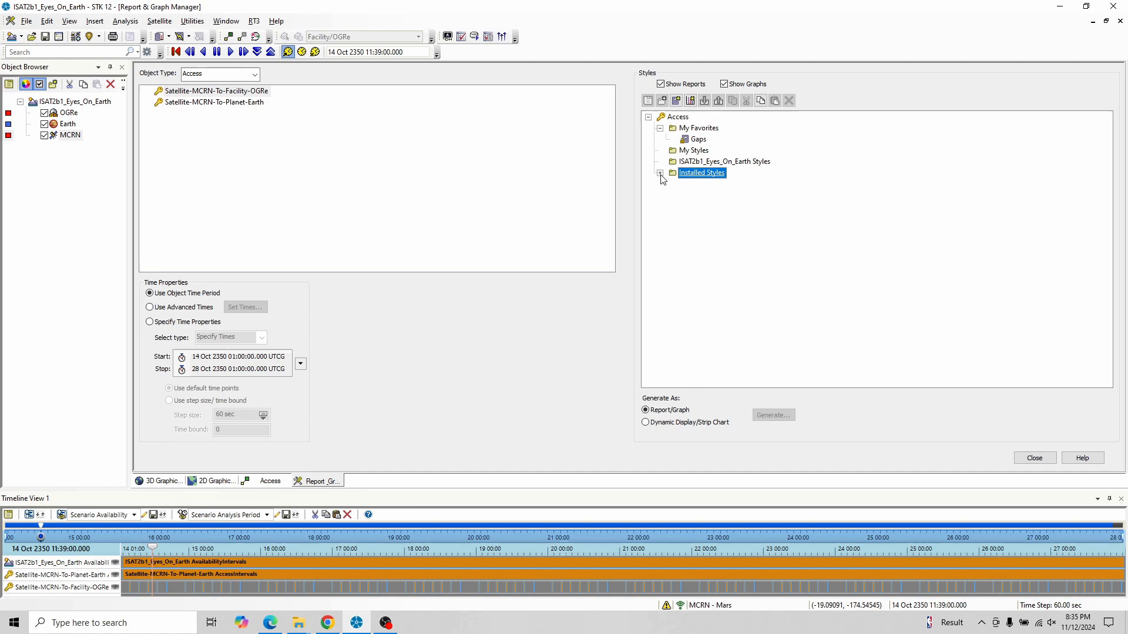
click(660, 173)
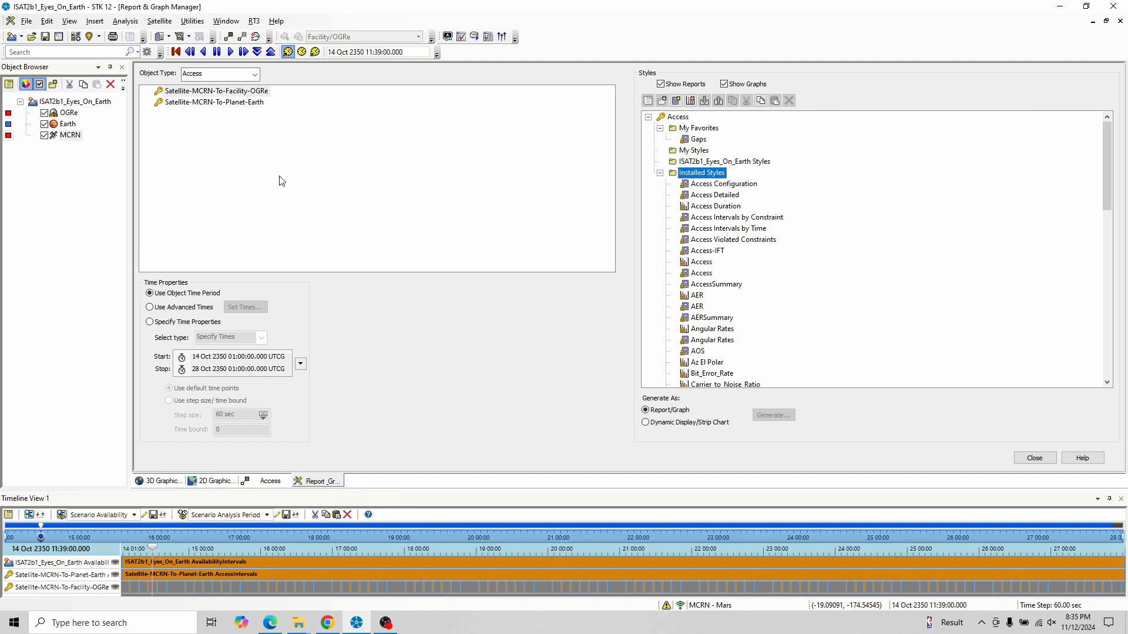
scroll(834, 307, down, 4)
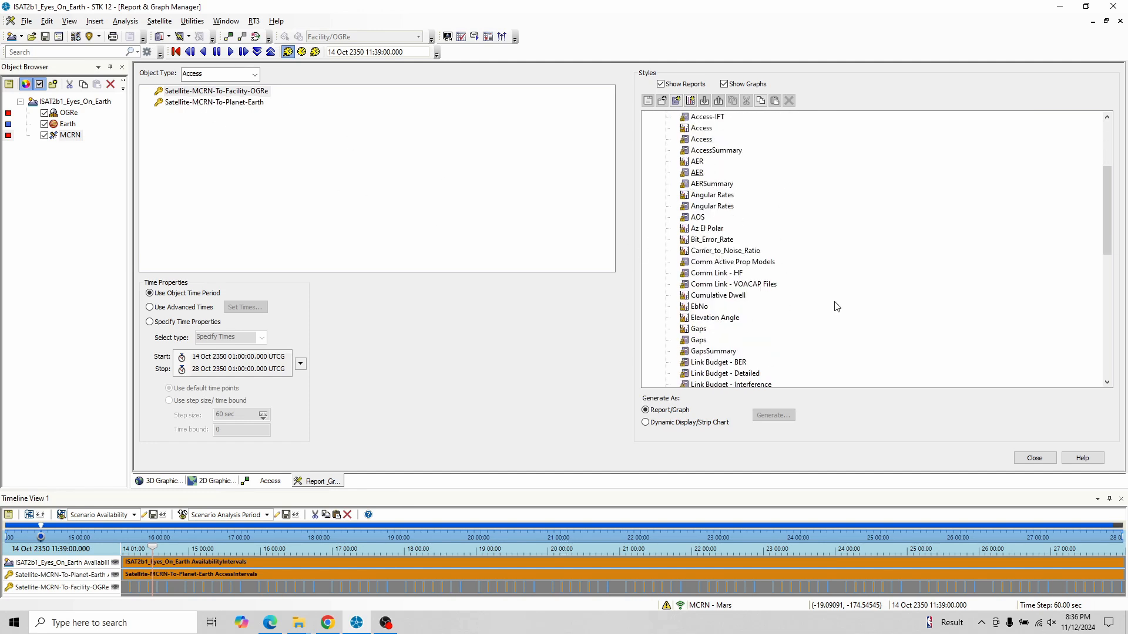
double_click(697, 340)
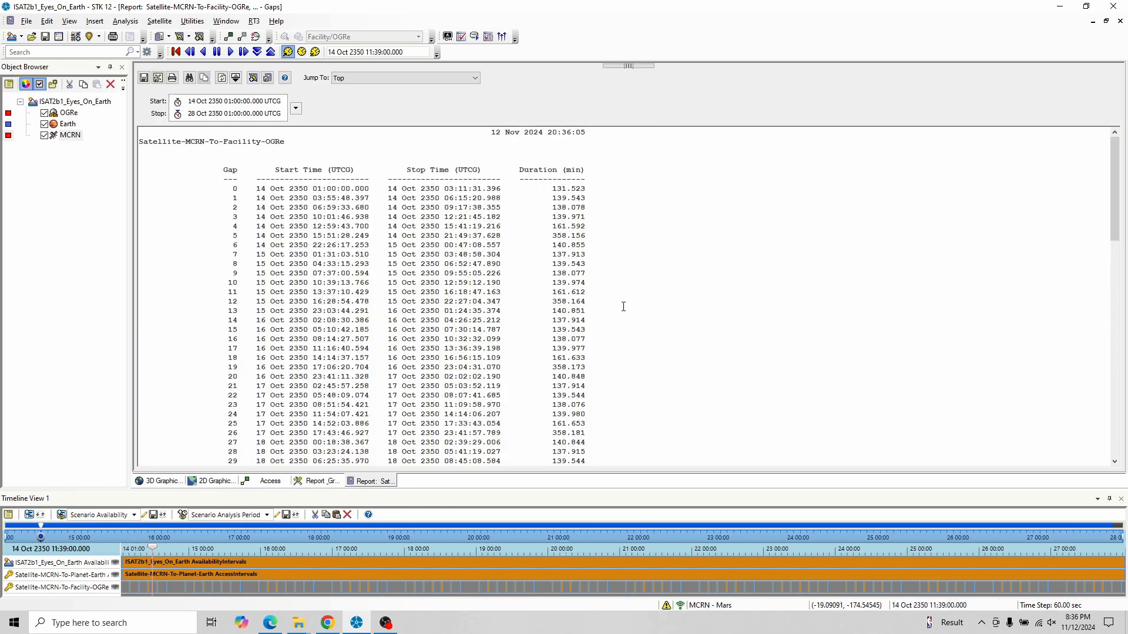
Step: Read the MCRN-to-OGRe Gaps report through to its Global Statistics, and return to the first gaps
scroll(624, 306, down, 20)
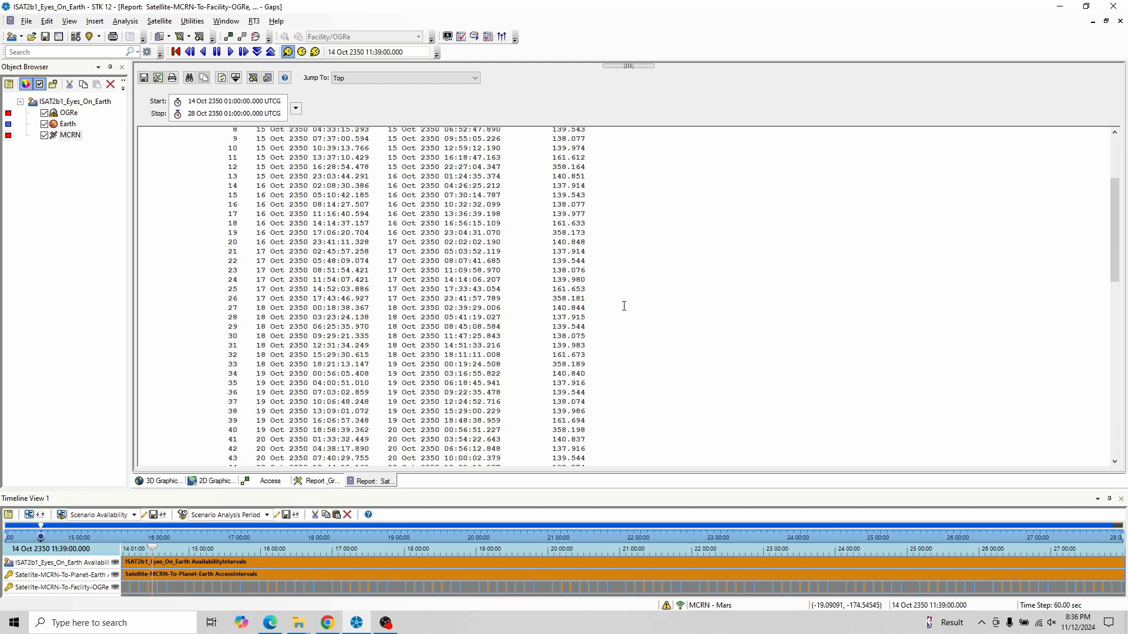
scroll(626, 306, up, 20)
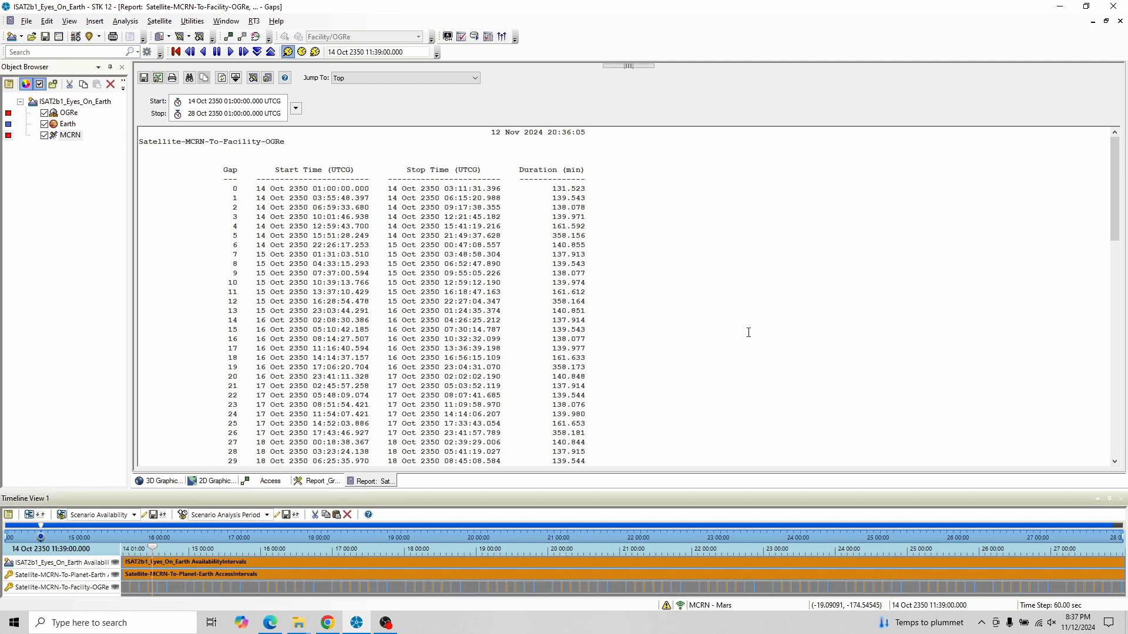
scroll(749, 333, down, 10)
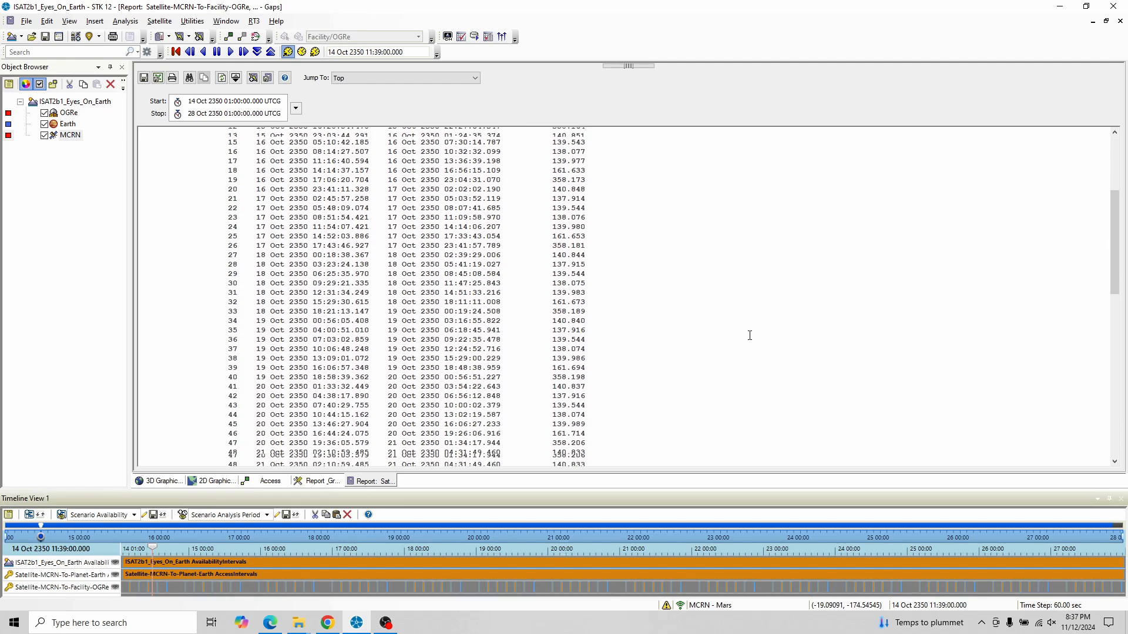
scroll(750, 335, down, 12)
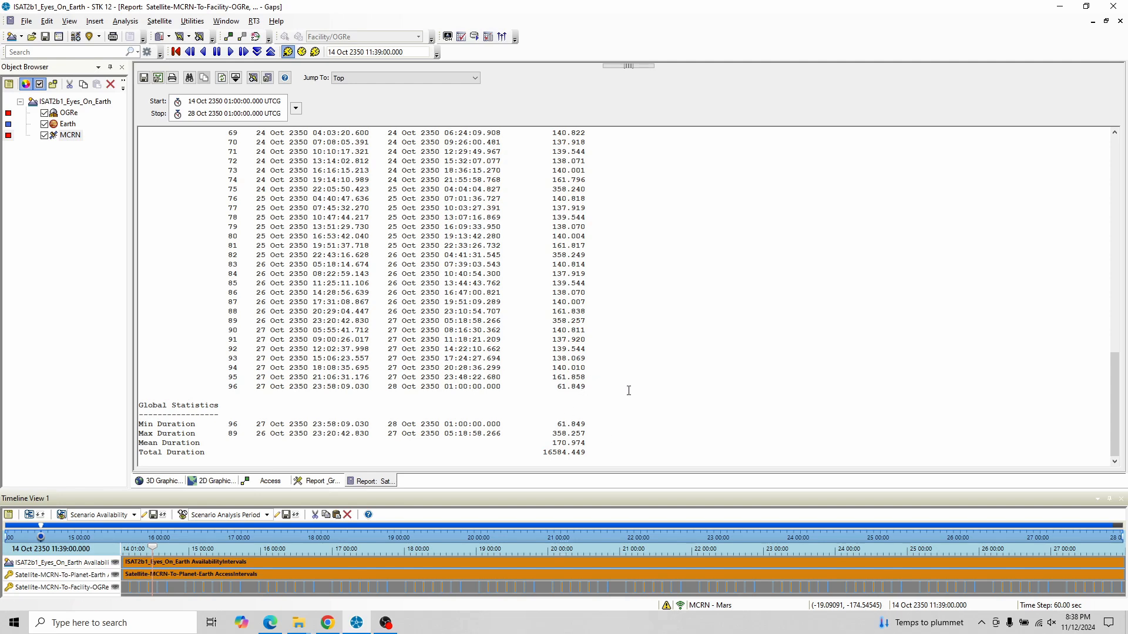
scroll(604, 376, up, 20)
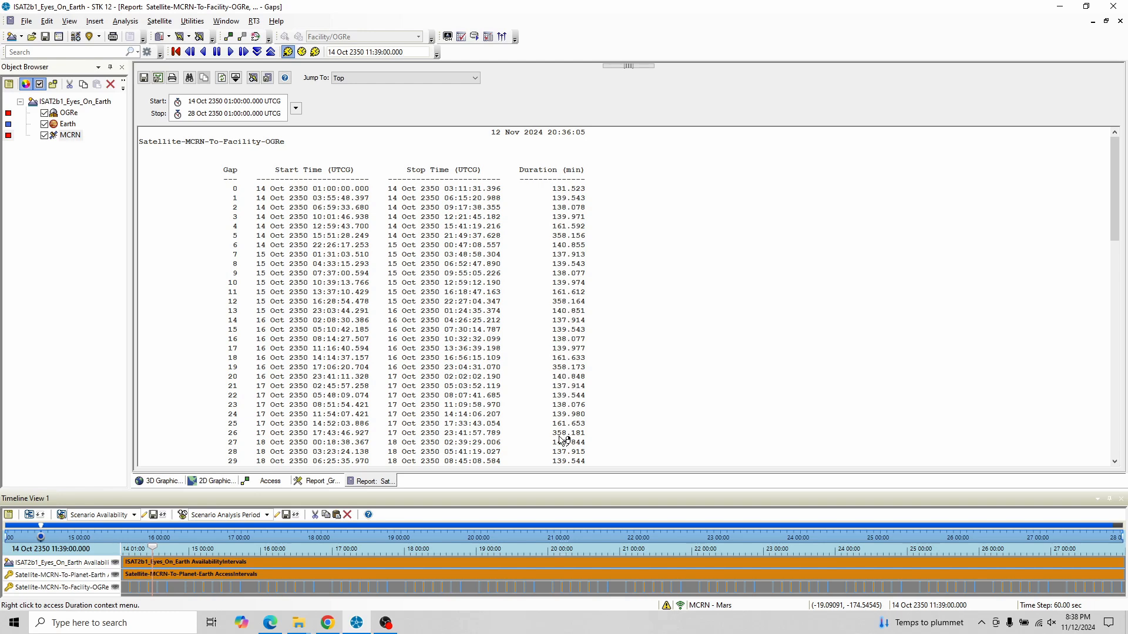
Step: Compare the individual gap durations across the days with the minimum, maximum, mean and total durations of the Gaps report
scroll(564, 437, down, 2)
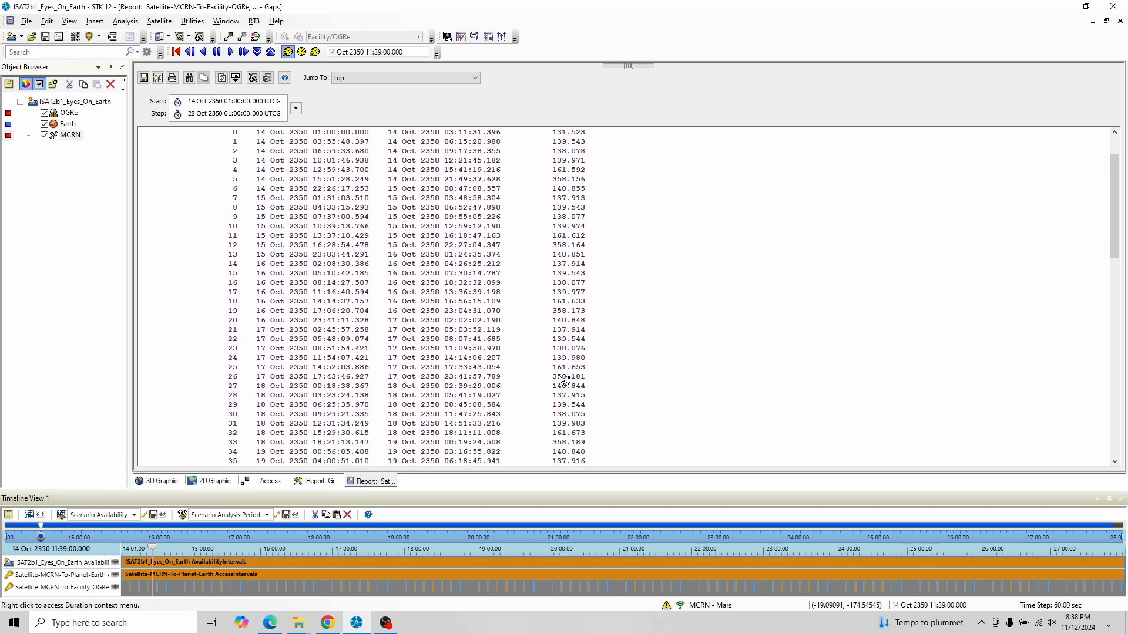
scroll(572, 385, down, 2)
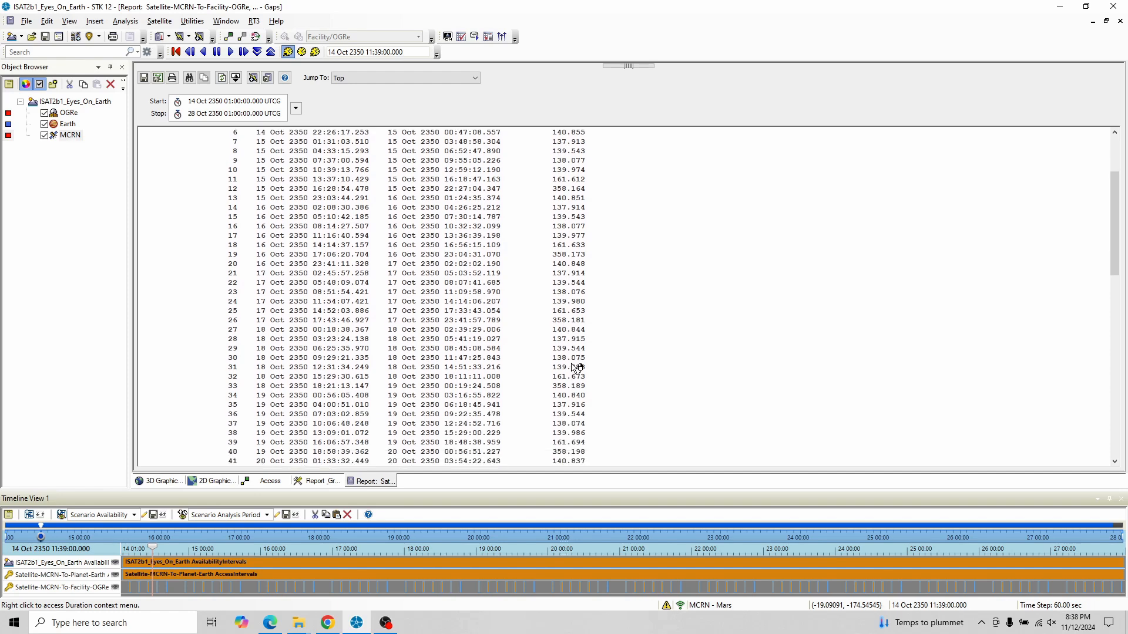
scroll(569, 388, down, 6)
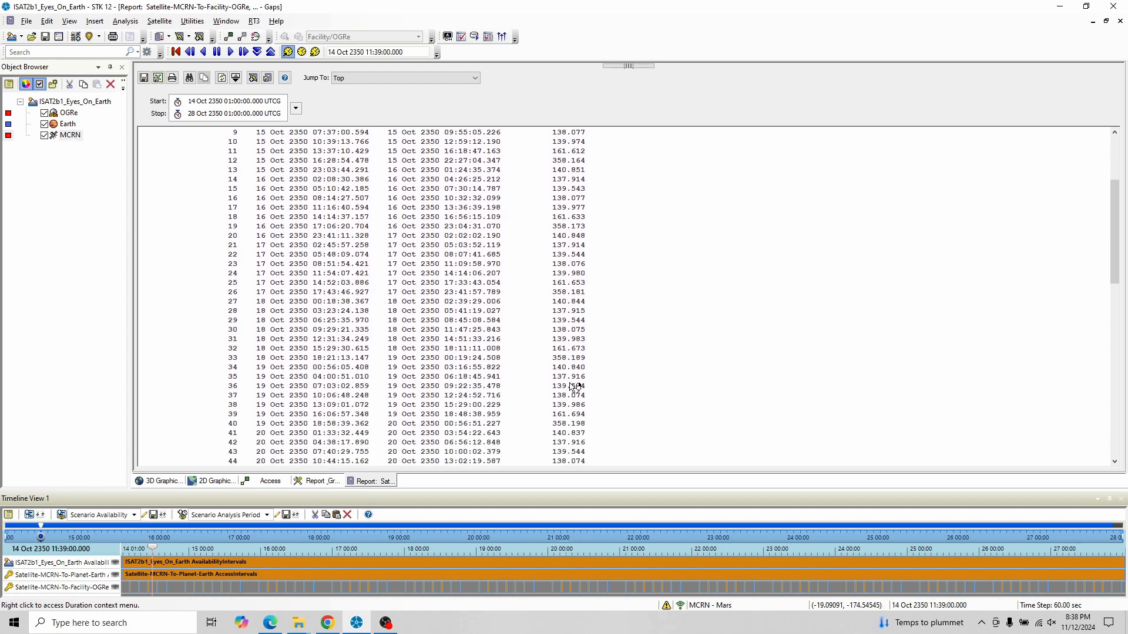
scroll(572, 388, down, 15)
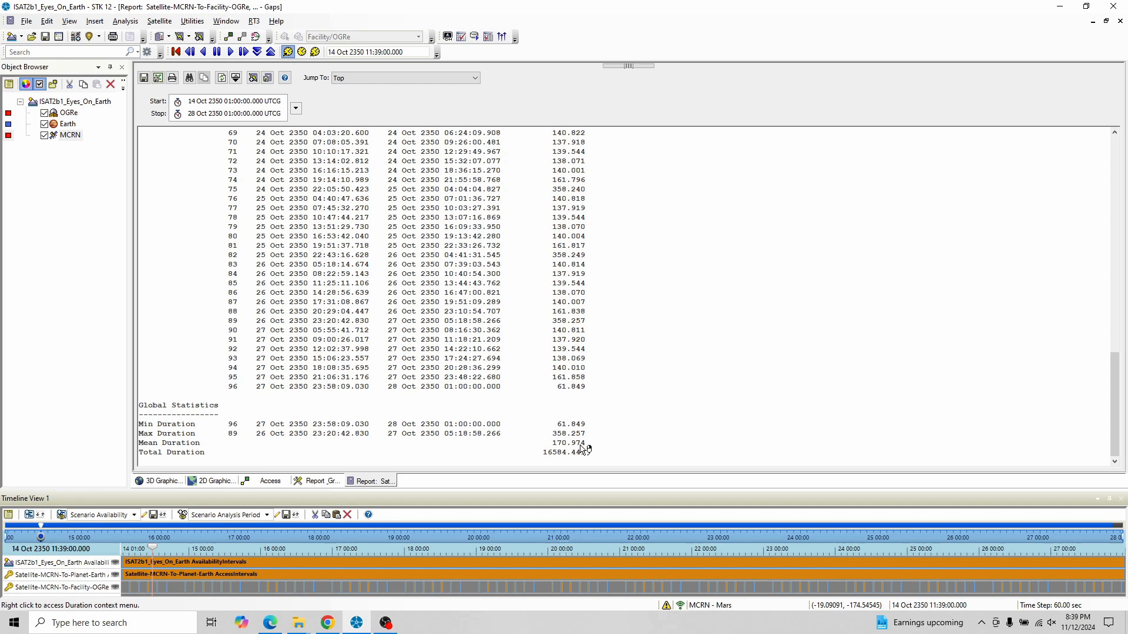
scroll(577, 353, up, 10)
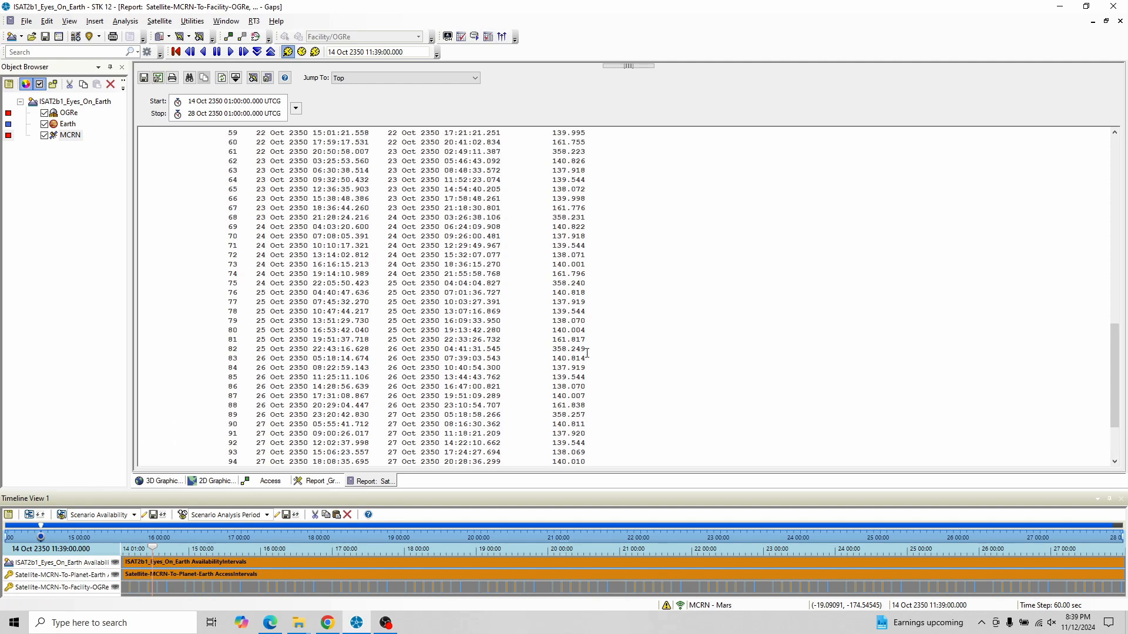
scroll(587, 352, up, 13)
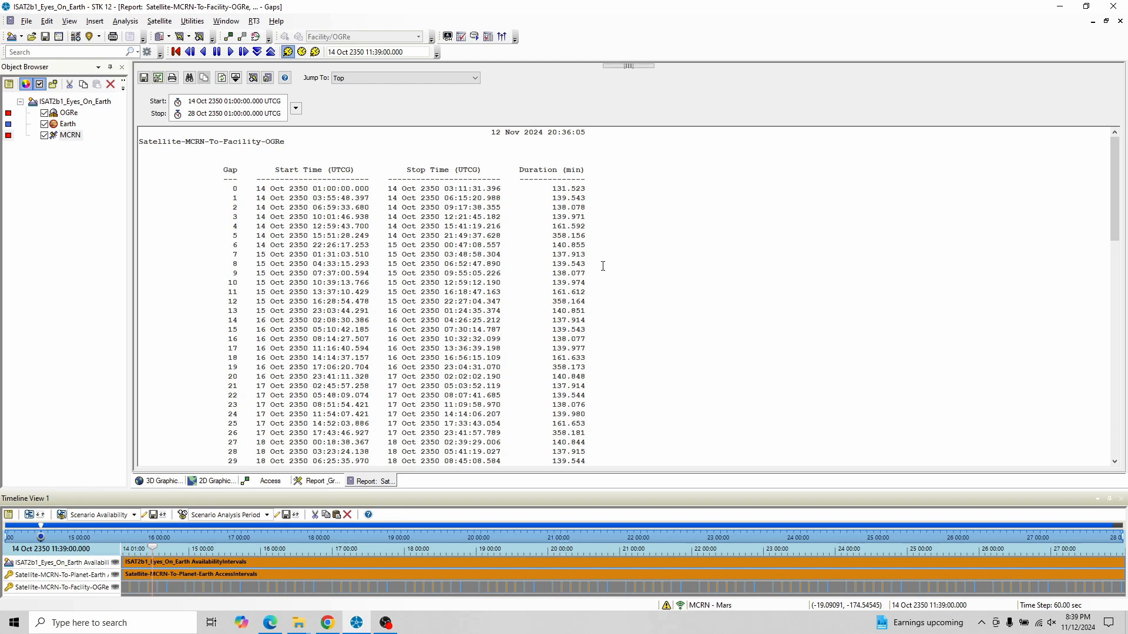
scroll(602, 266, down, 15)
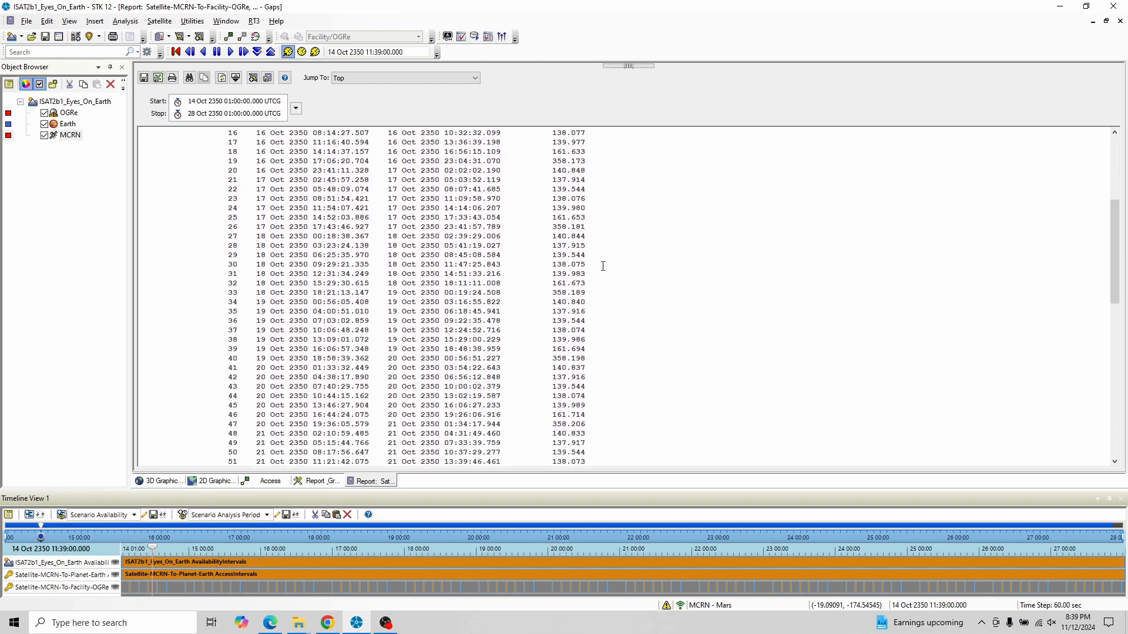
scroll(603, 266, down, 10)
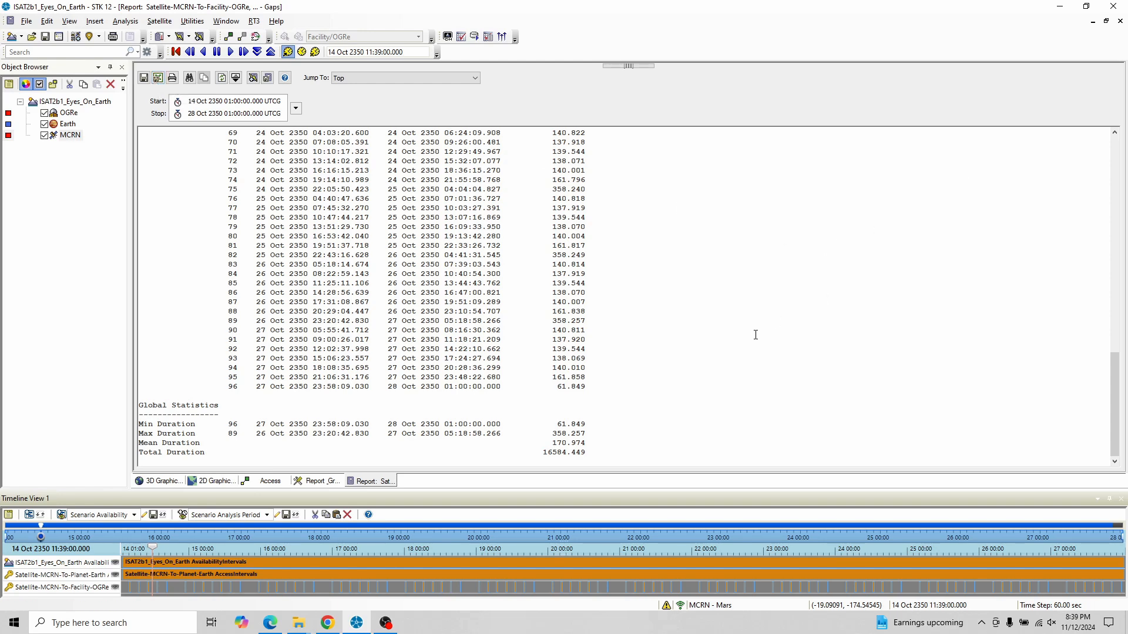
scroll(756, 335, up, 20)
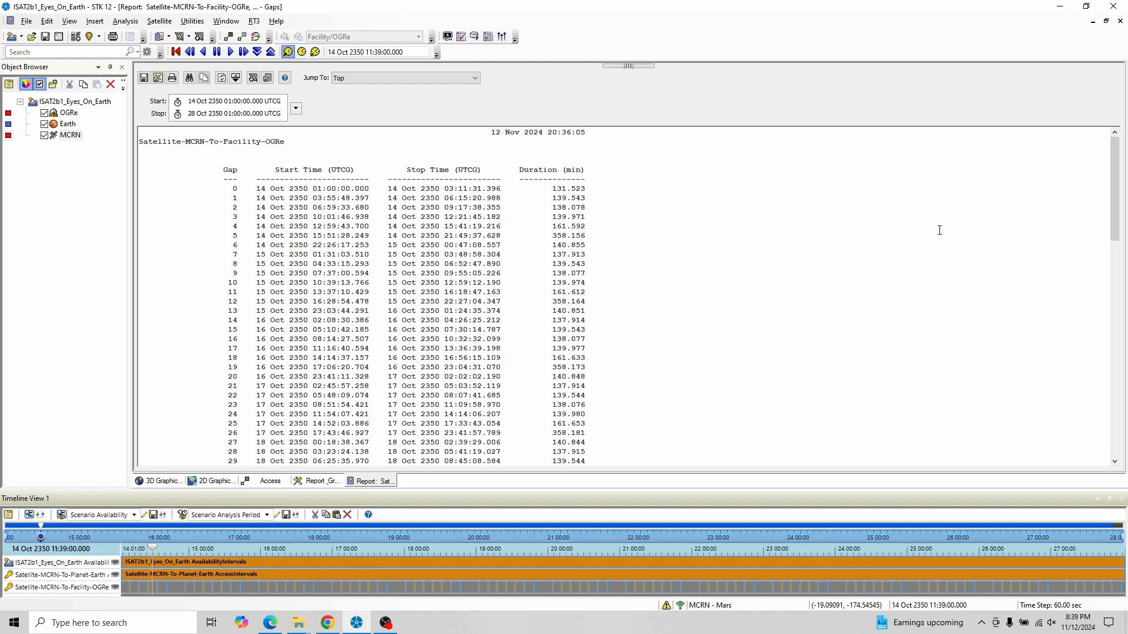
Step: Close the Gaps report and the Report & Graph Manager, and restore the Access tool to a smaller window
click(1120, 22)
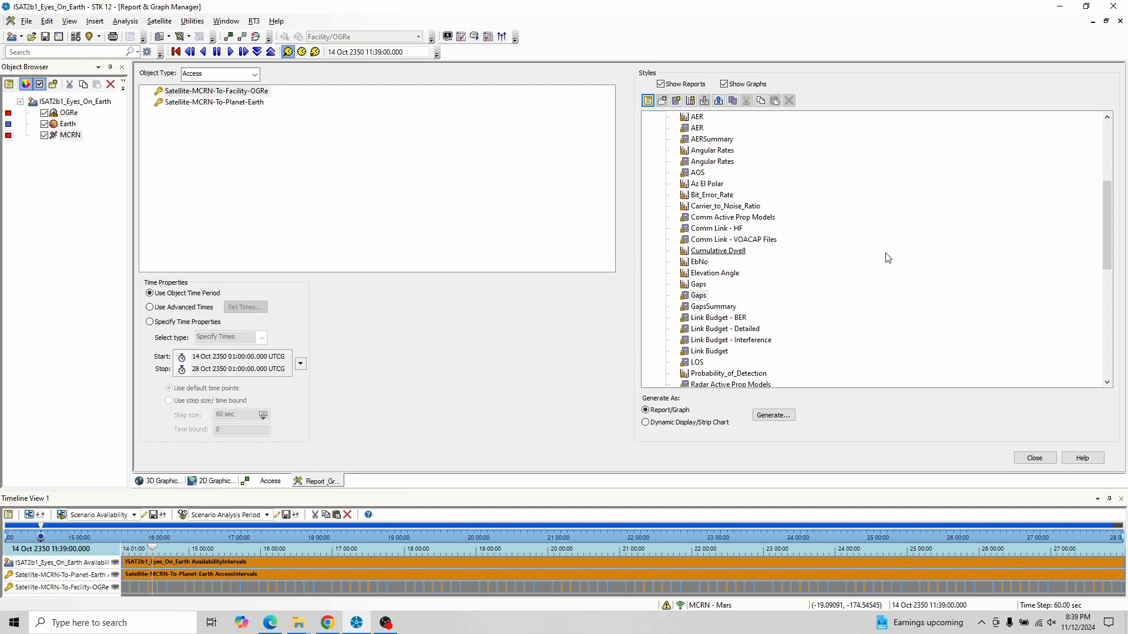
click(1035, 458)
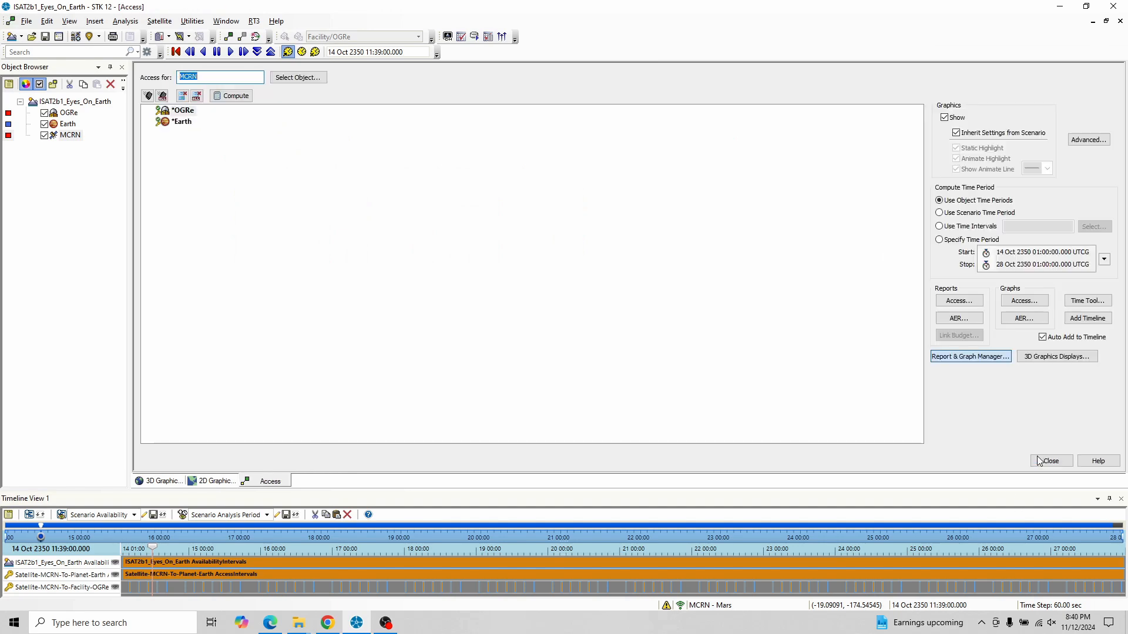
click(1105, 20)
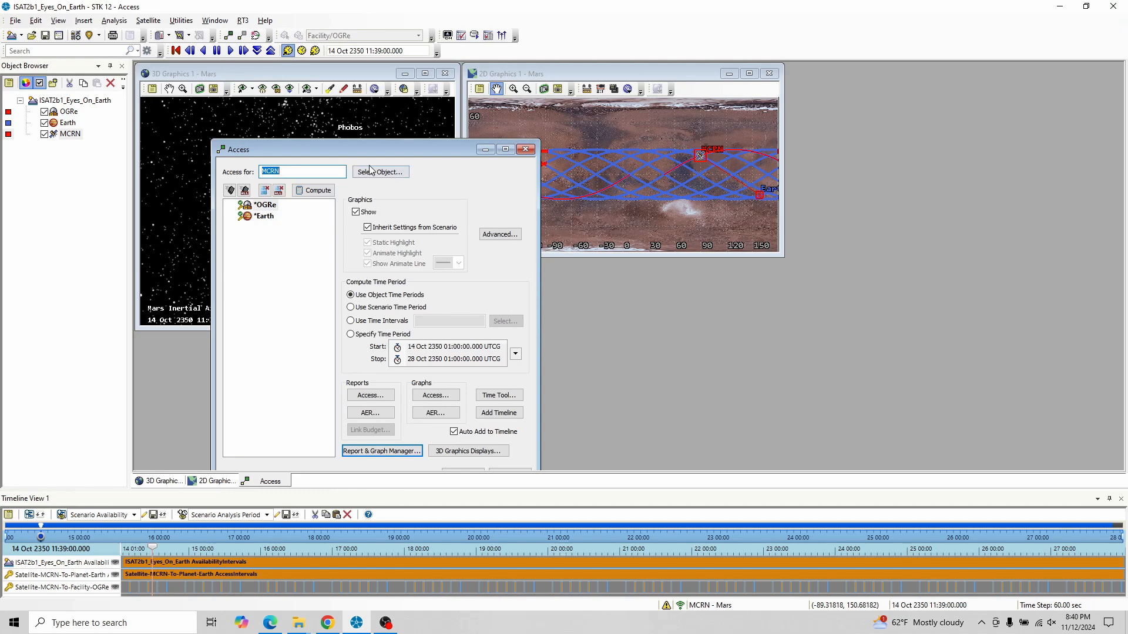
Step: Close the Access tool and orbit the 3D view of Mars to look across MCRN's orbit toward the Sun
drag(381, 157, 498, 104)
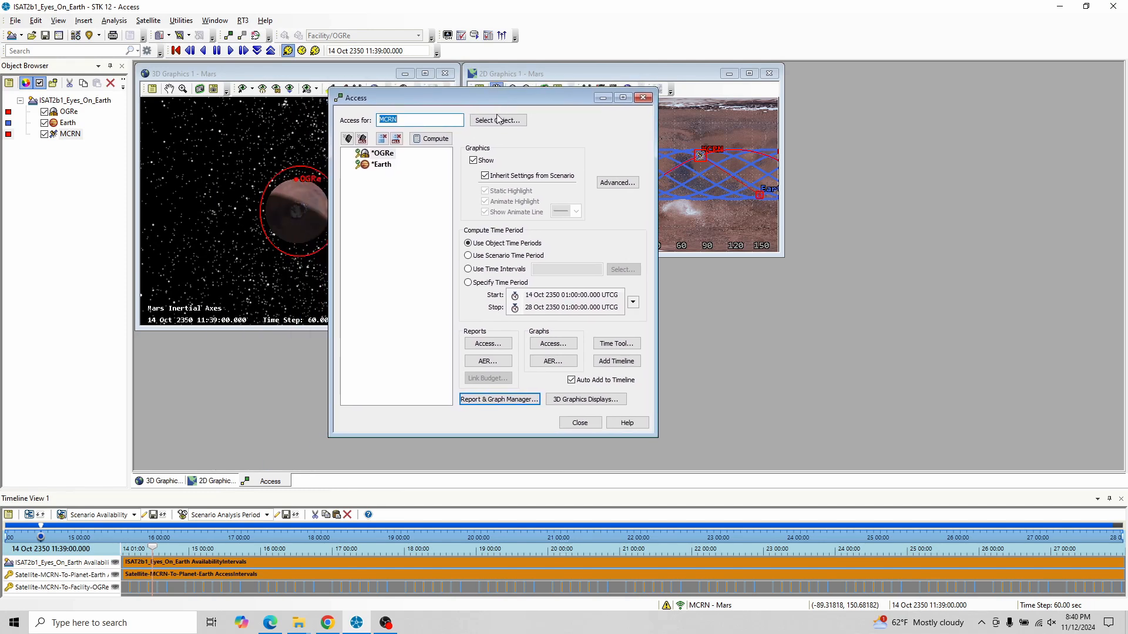
click(592, 426)
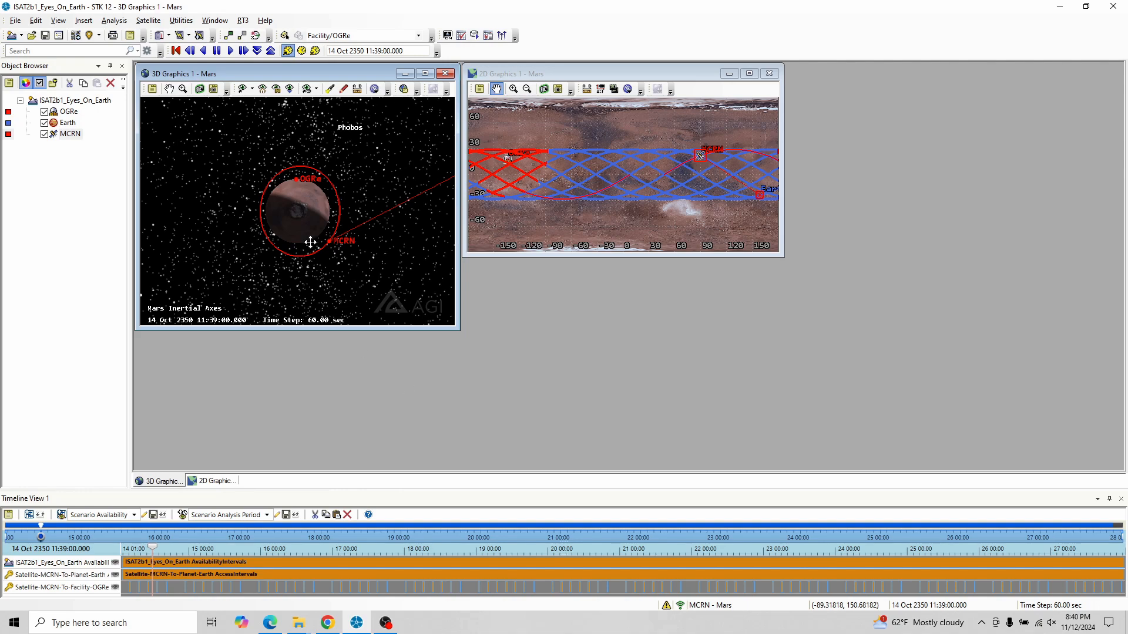
drag(309, 242, 330, 142)
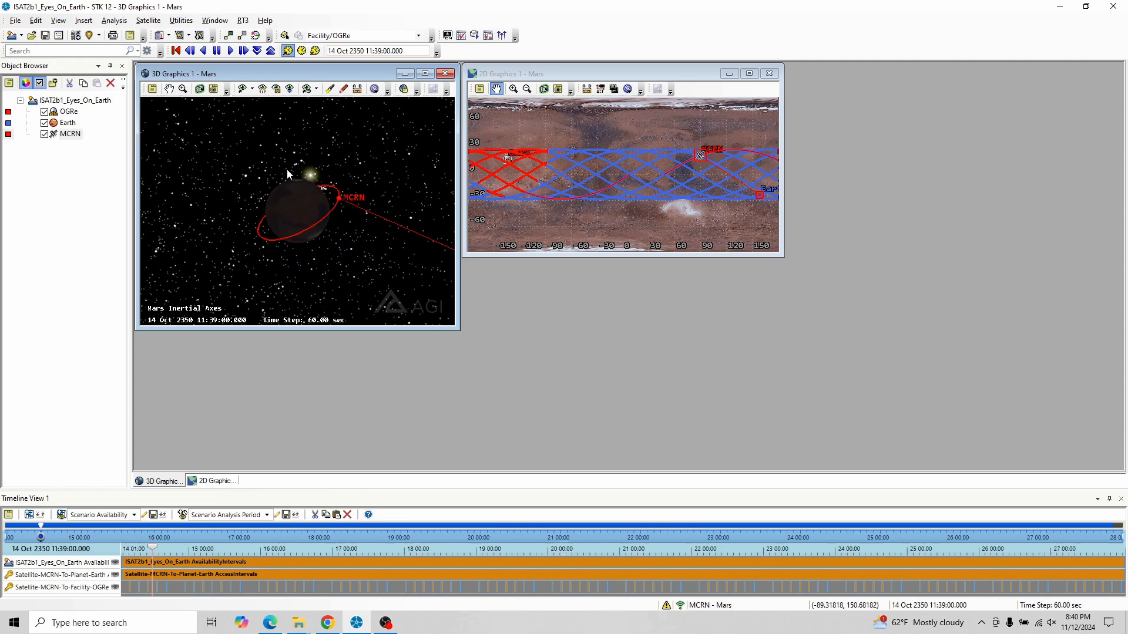
Step: Generate a Lighting Times graph for MCRN from the installed satellite styles in the Report & Graph Manager
right_click(71, 135)
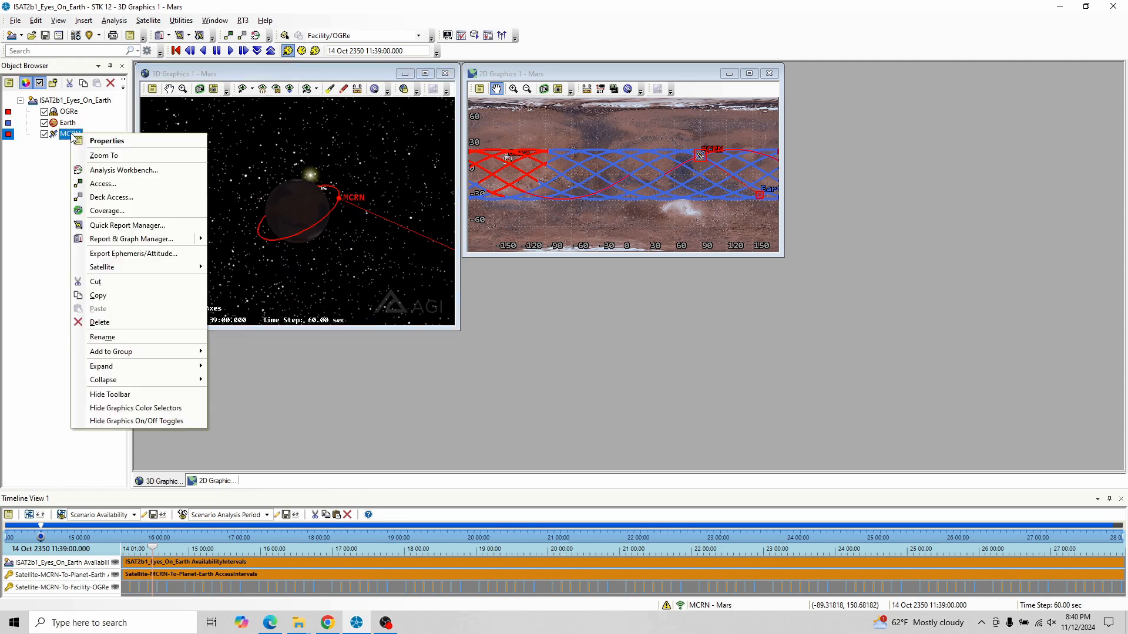
click(148, 239)
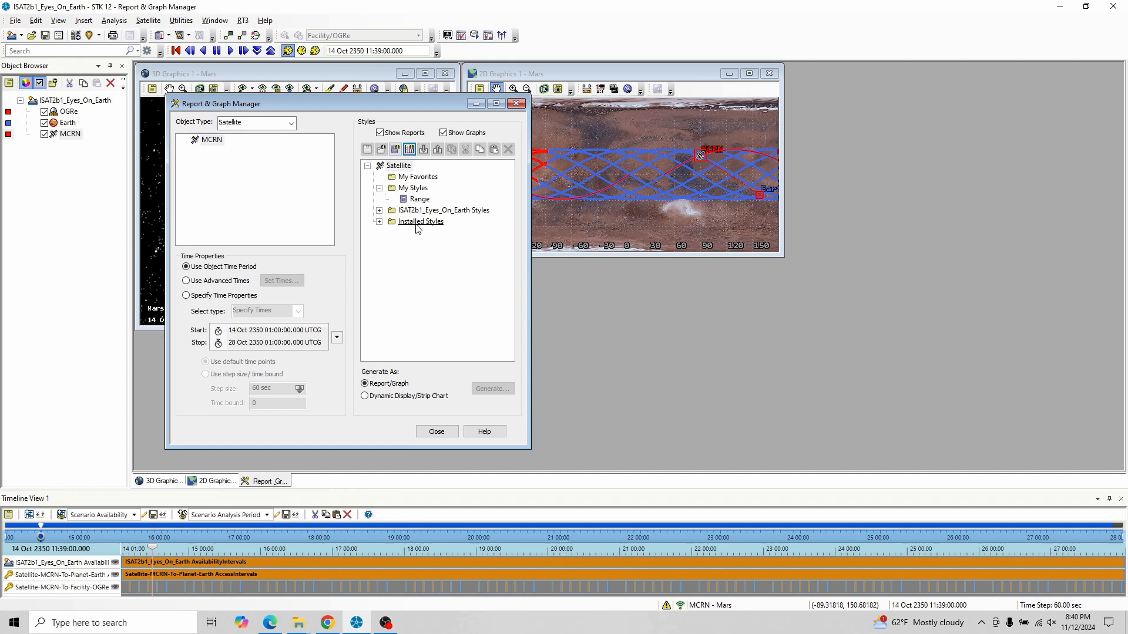
click(378, 224)
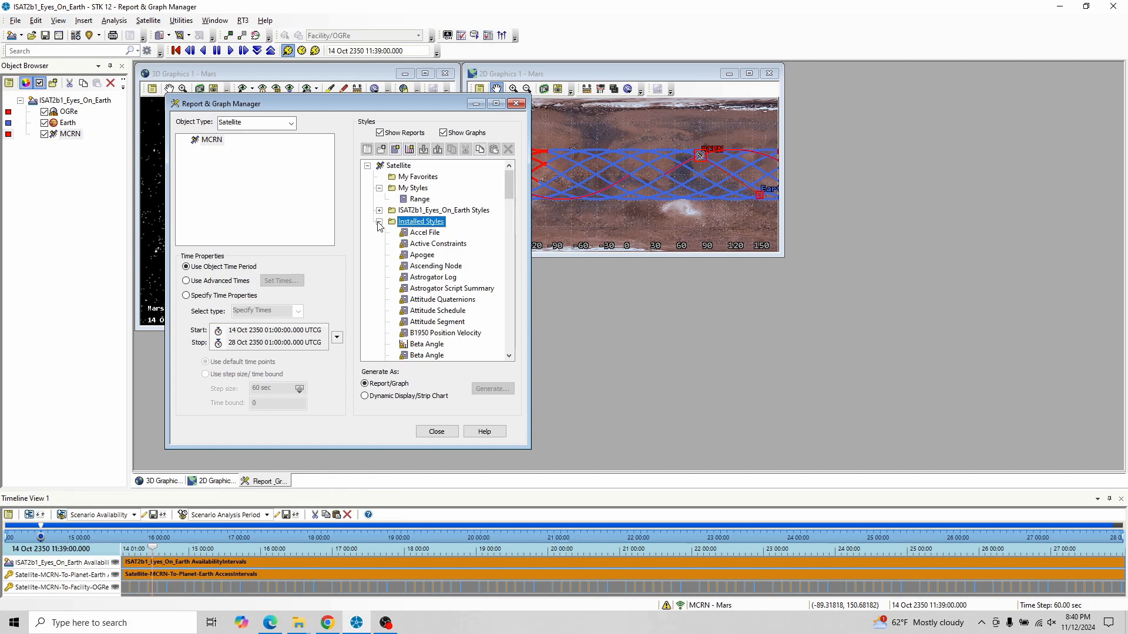
scroll(444, 261, down, 10)
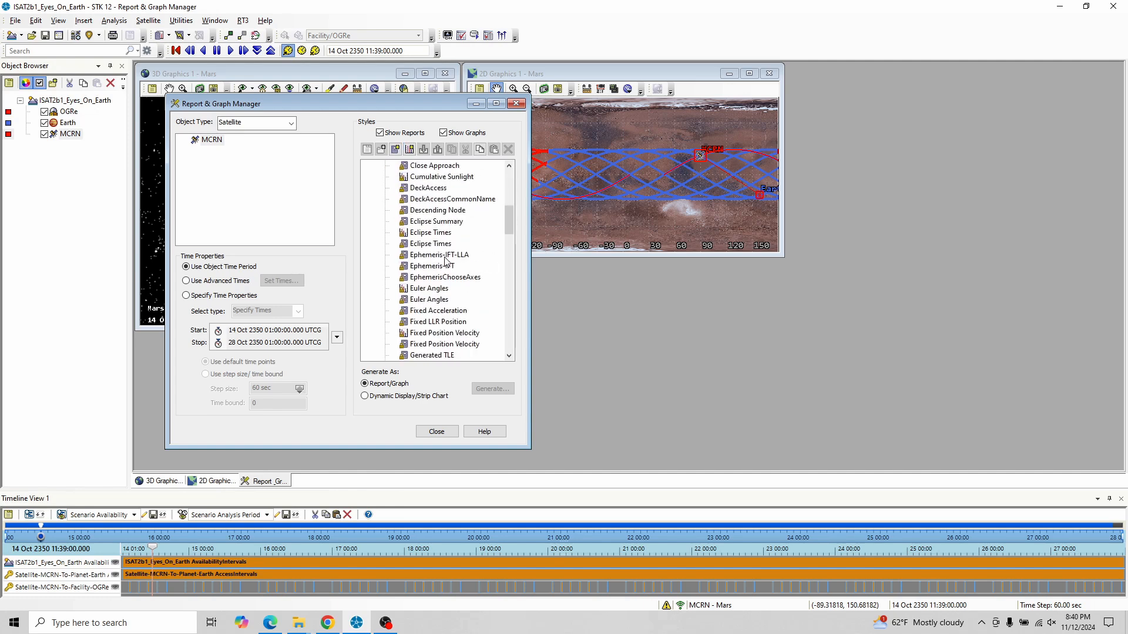
scroll(445, 261, down, 5)
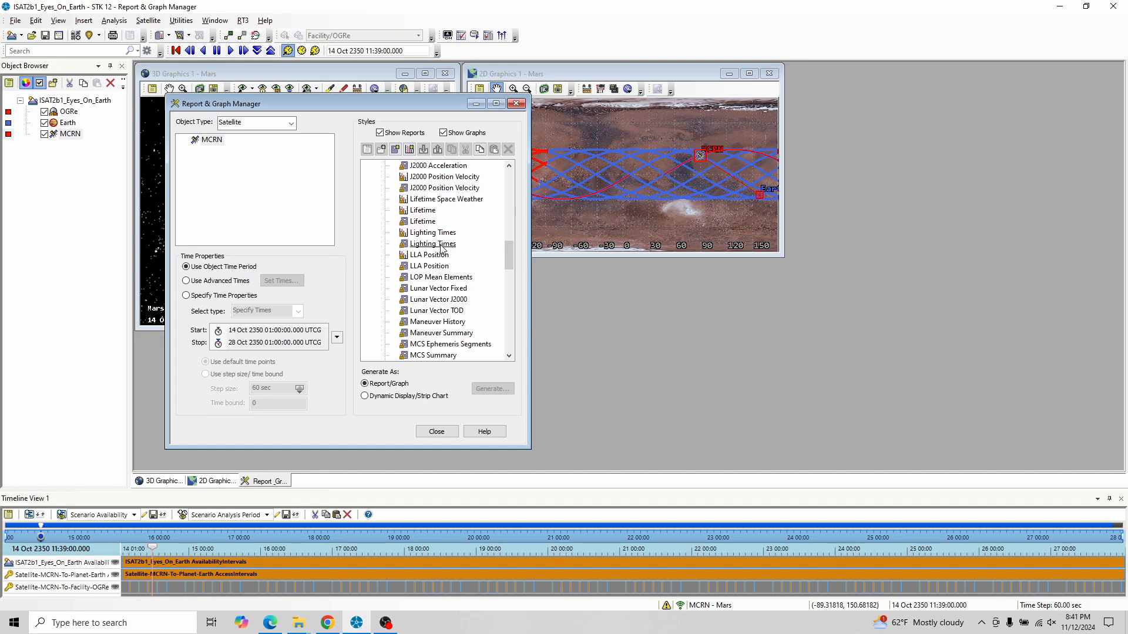
click(442, 249)
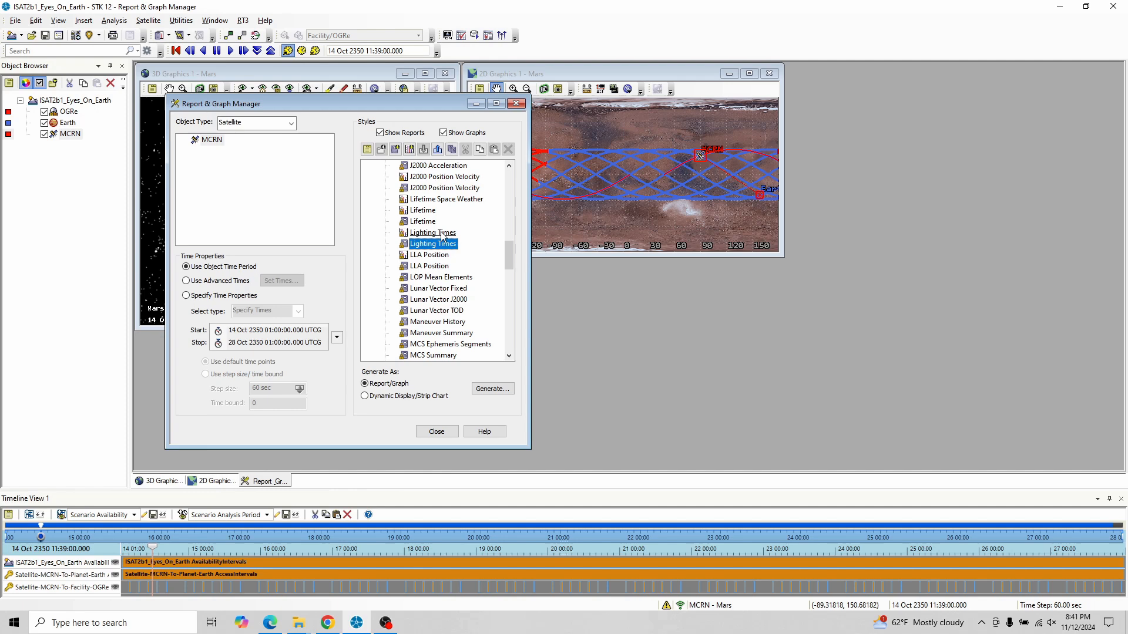
double_click(430, 235)
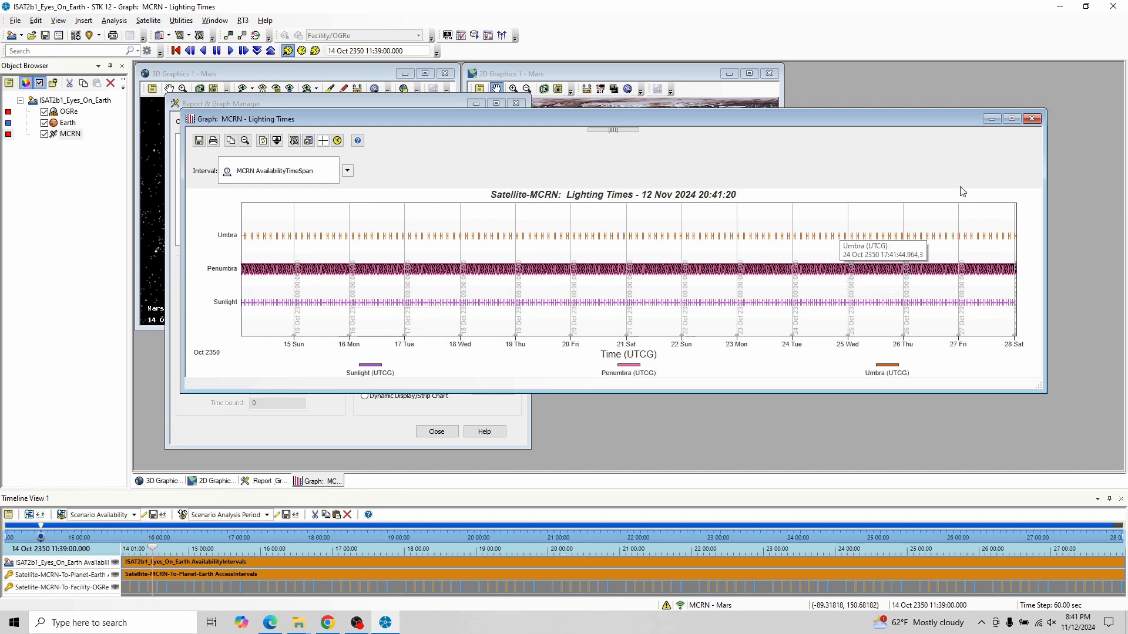
Step: Close the Lighting Times graph and generate the Lighting Times report for MCRN
click(1032, 119)
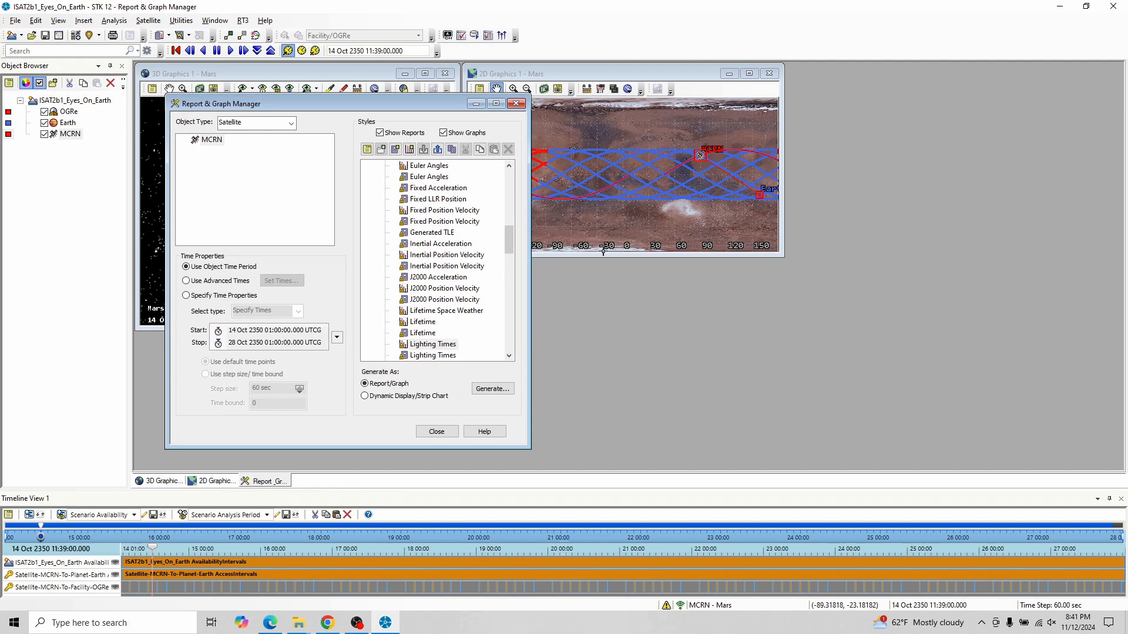
click(432, 356)
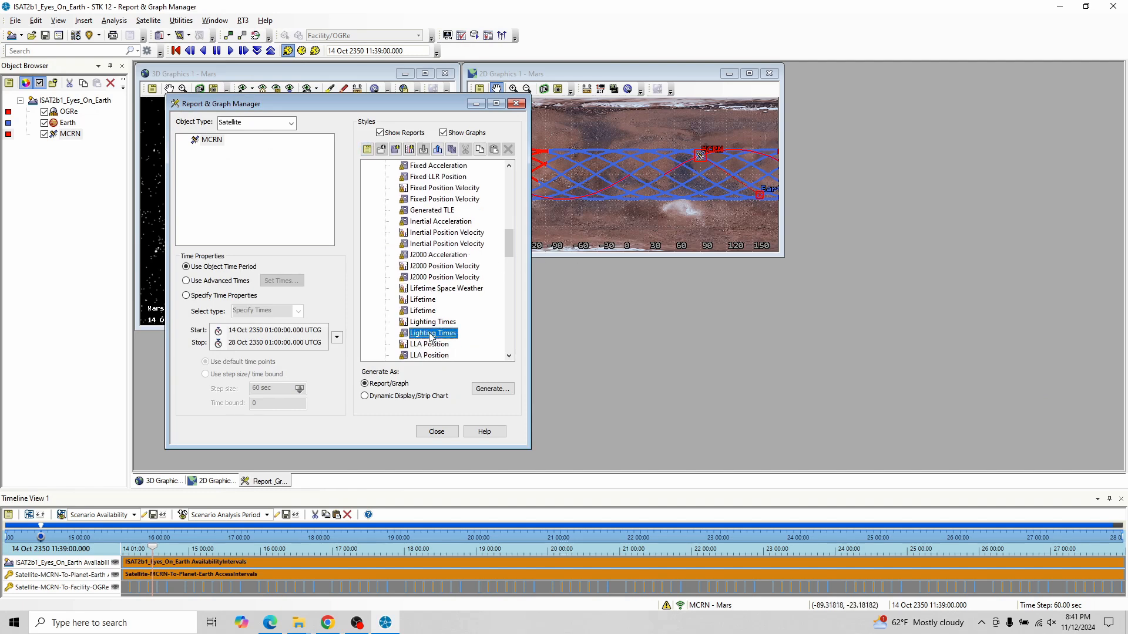
double_click(432, 334)
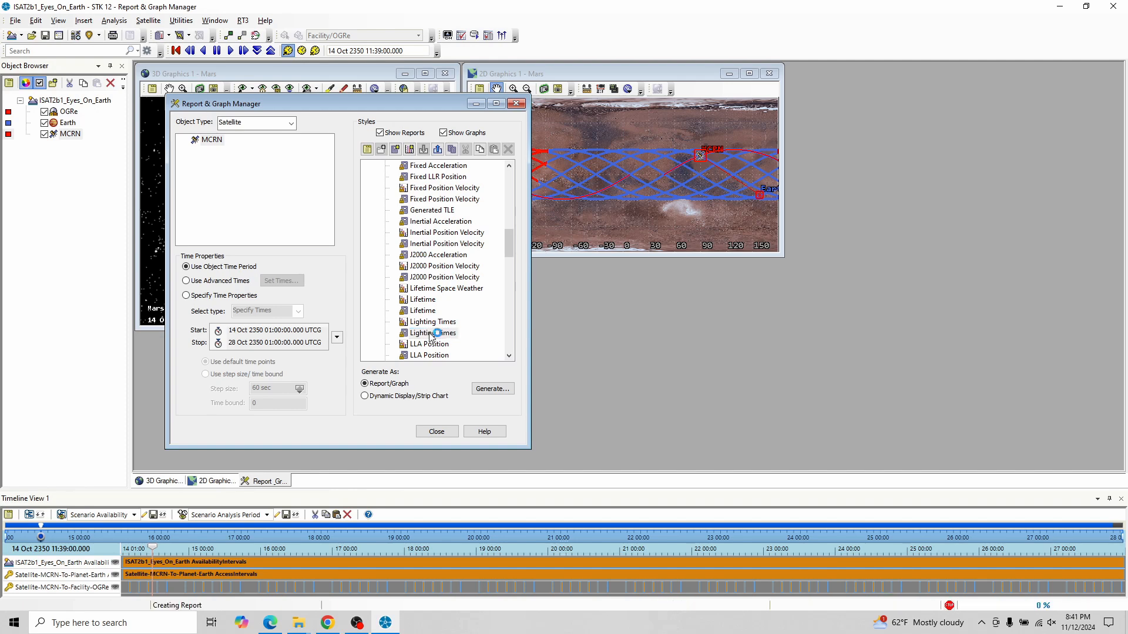
Step: Skim the Lighting Times report's sunlight intervals through to their Global Statistics, and return to the beginning
scroll(705, 282, down, 20)
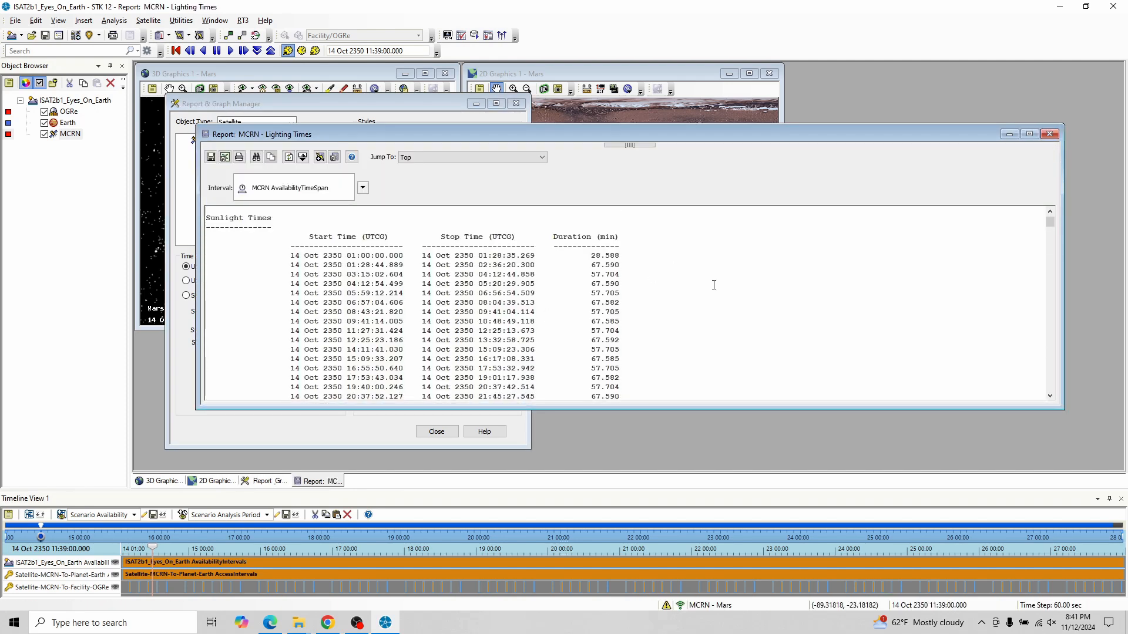
scroll(717, 288, down, 20)
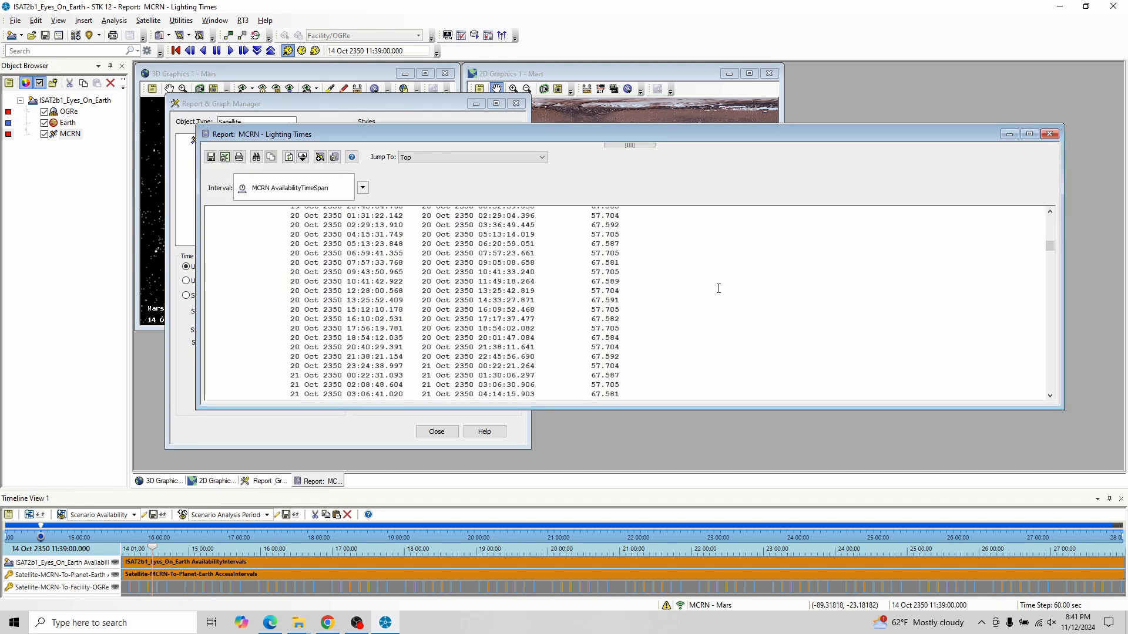
scroll(720, 288, down, 20)
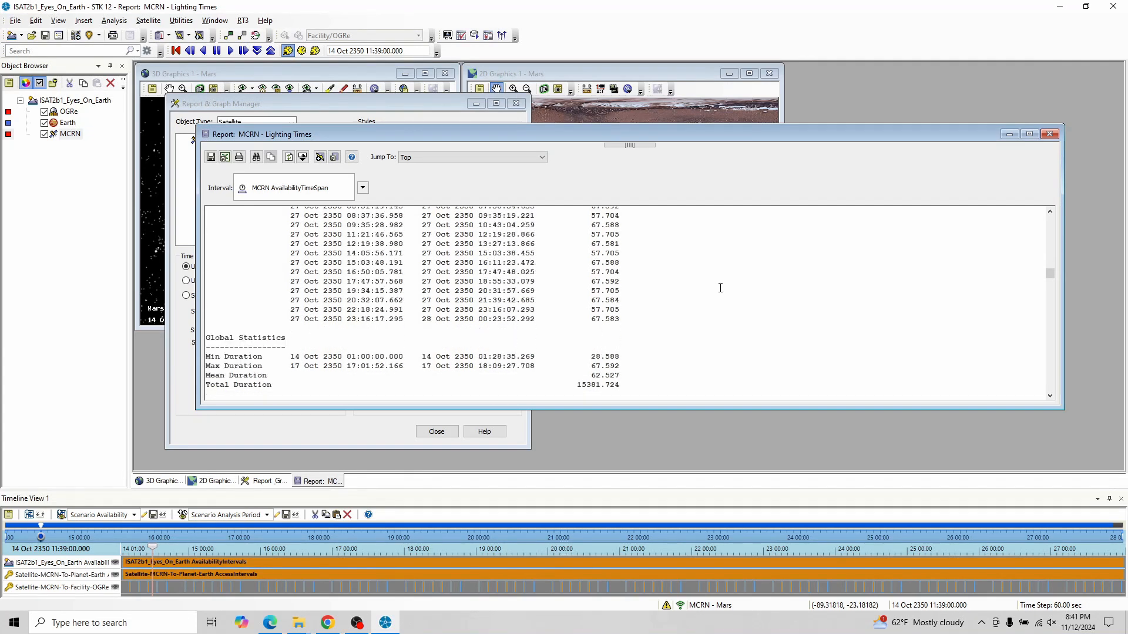
scroll(721, 289, up, 20)
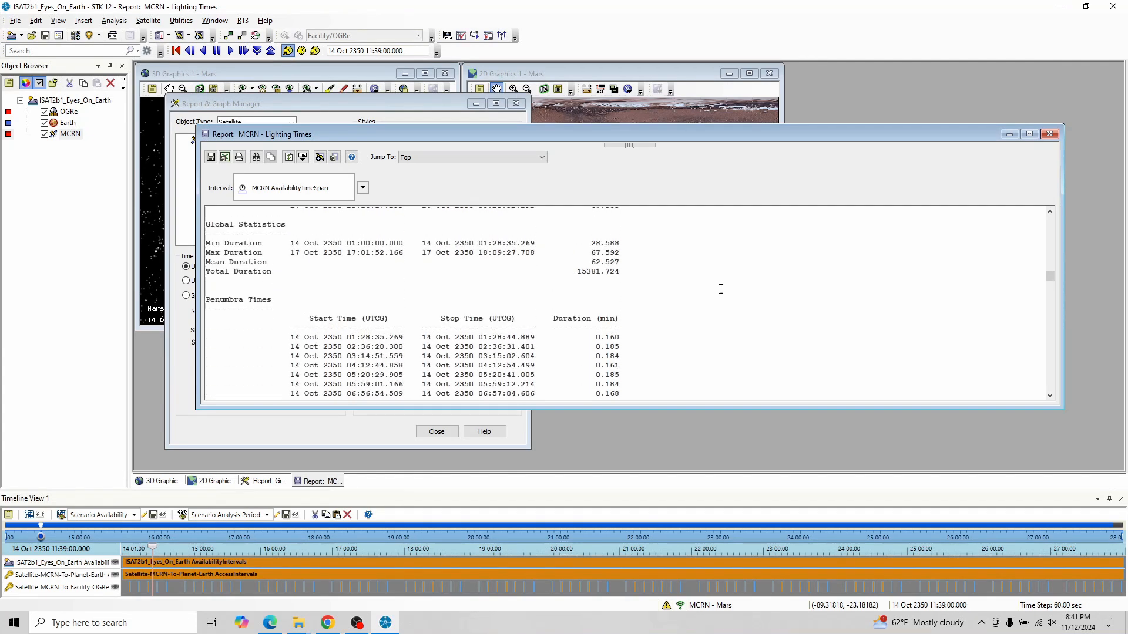
scroll(721, 291, up, 20)
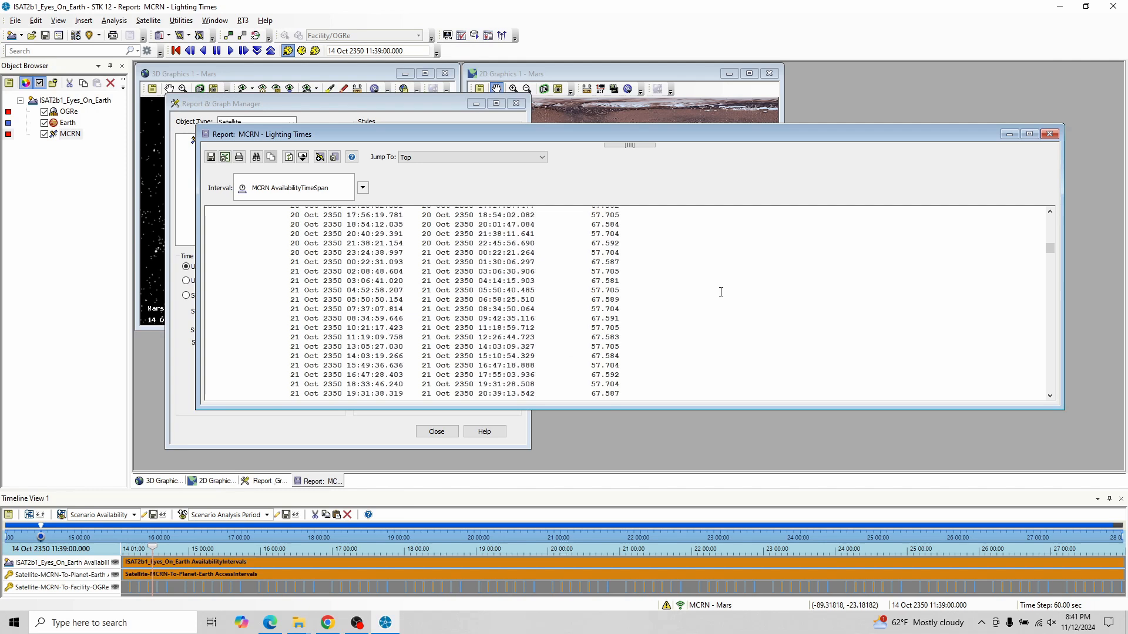
scroll(720, 292, up, 10)
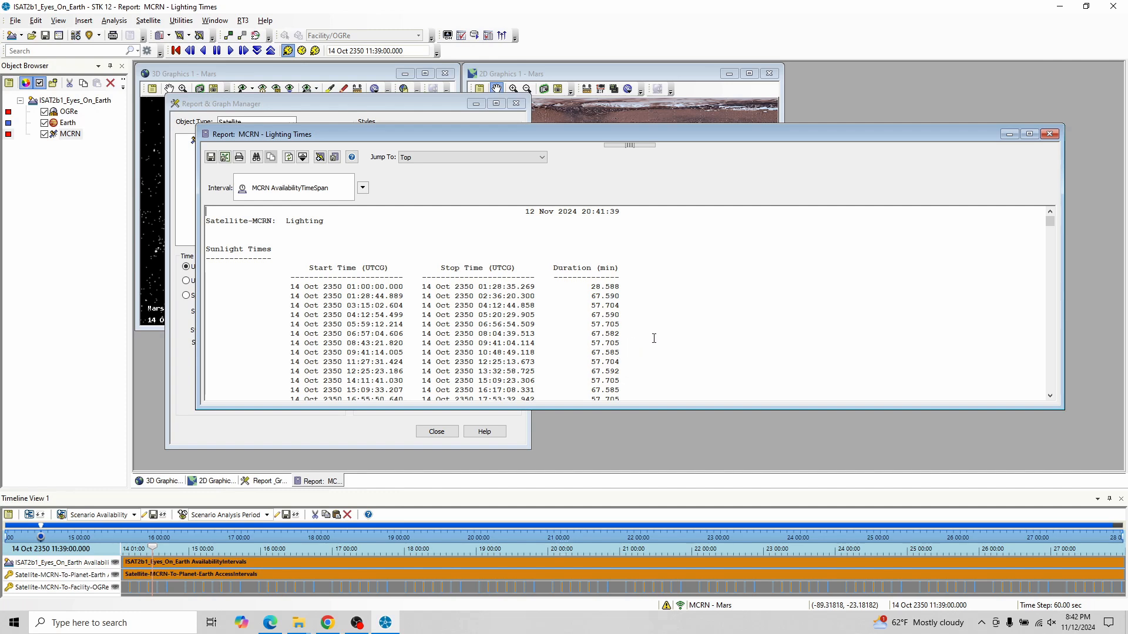
Step: Examine the individual sunlight durations from 14 Oct onward and the Global Statistics that close the Sunlight Times section
scroll(654, 339, down, 1)
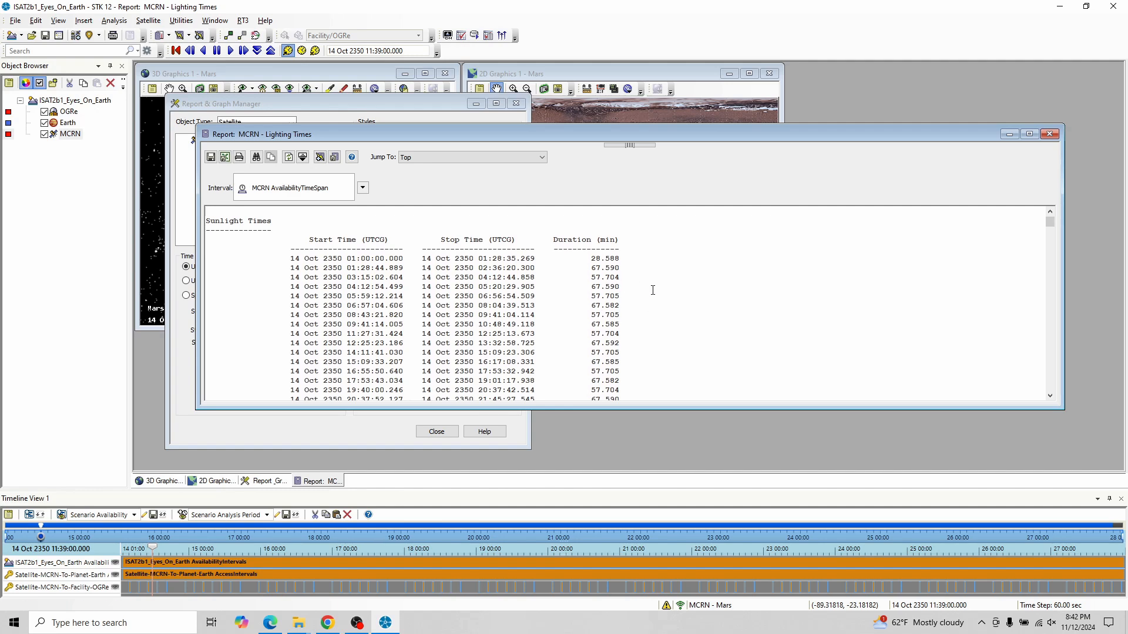
scroll(653, 291, down, 2)
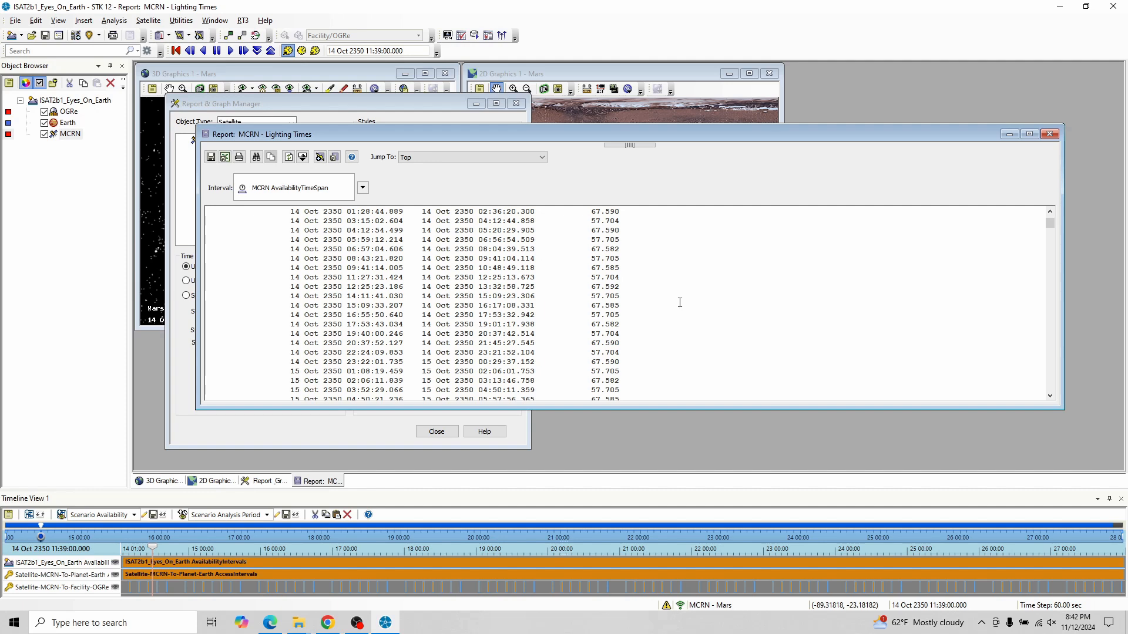
scroll(679, 305, up, 3)
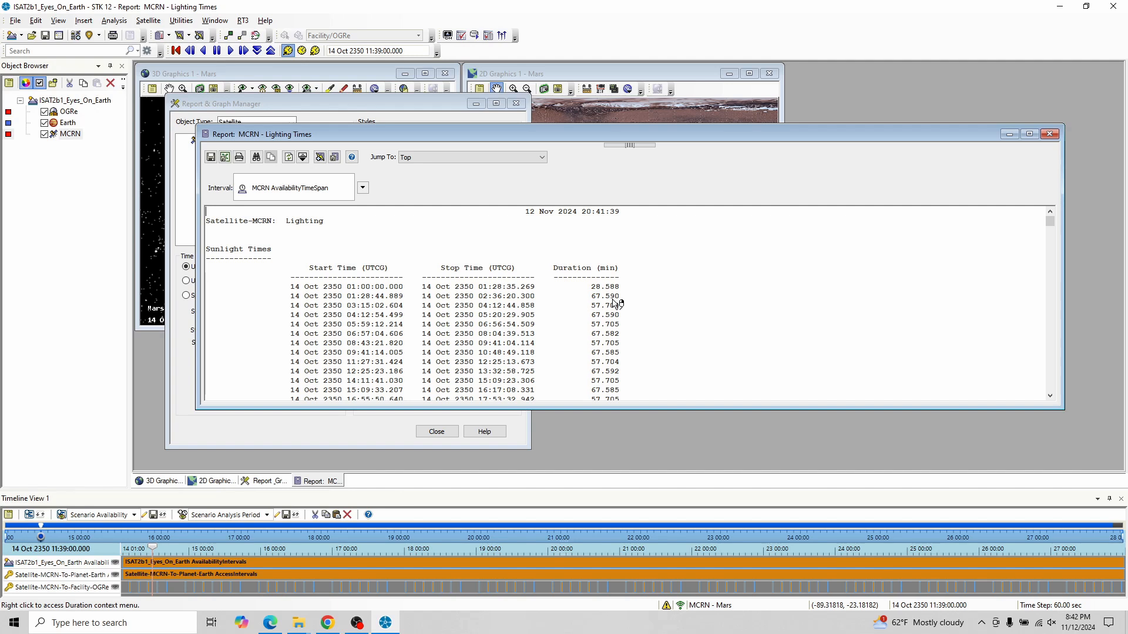
scroll(676, 286, down, 7)
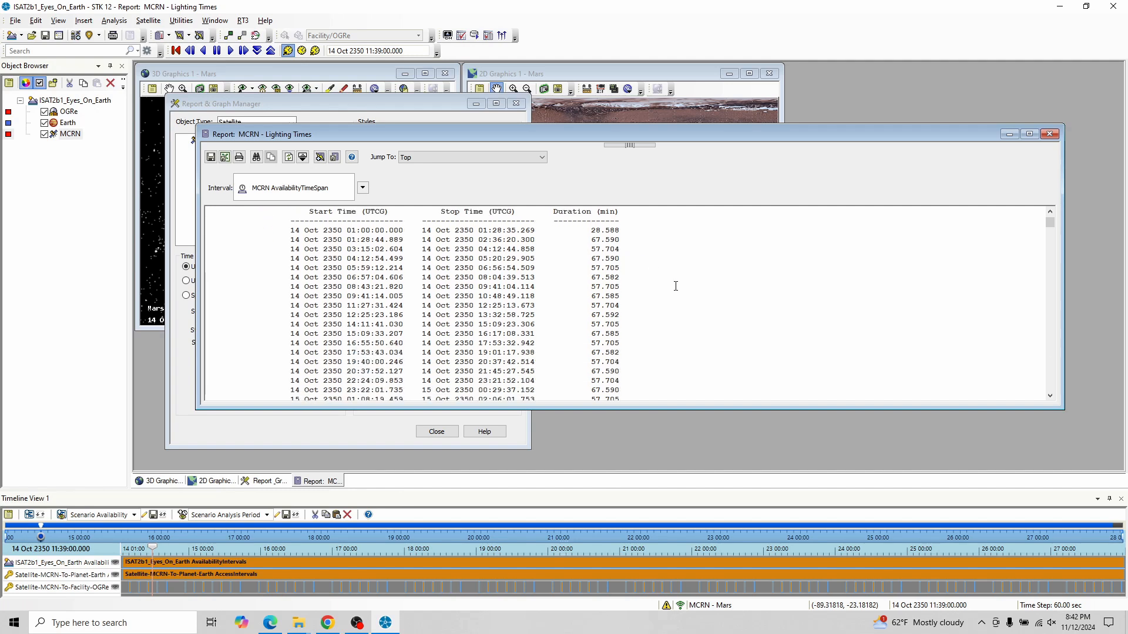
scroll(676, 286, down, 15)
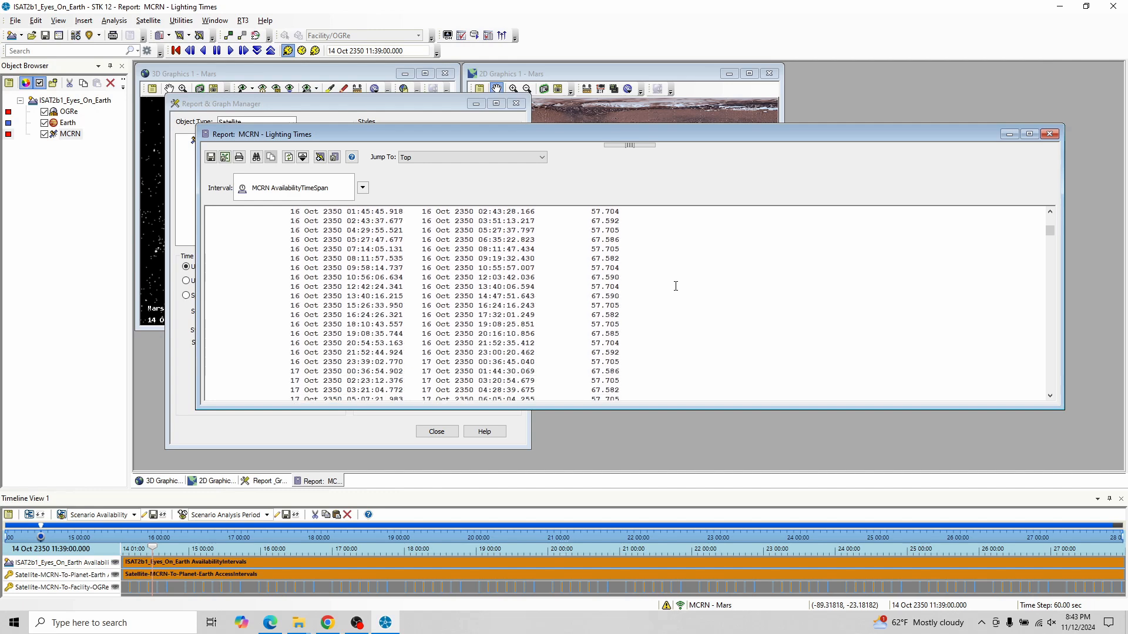
scroll(675, 287, down, 20)
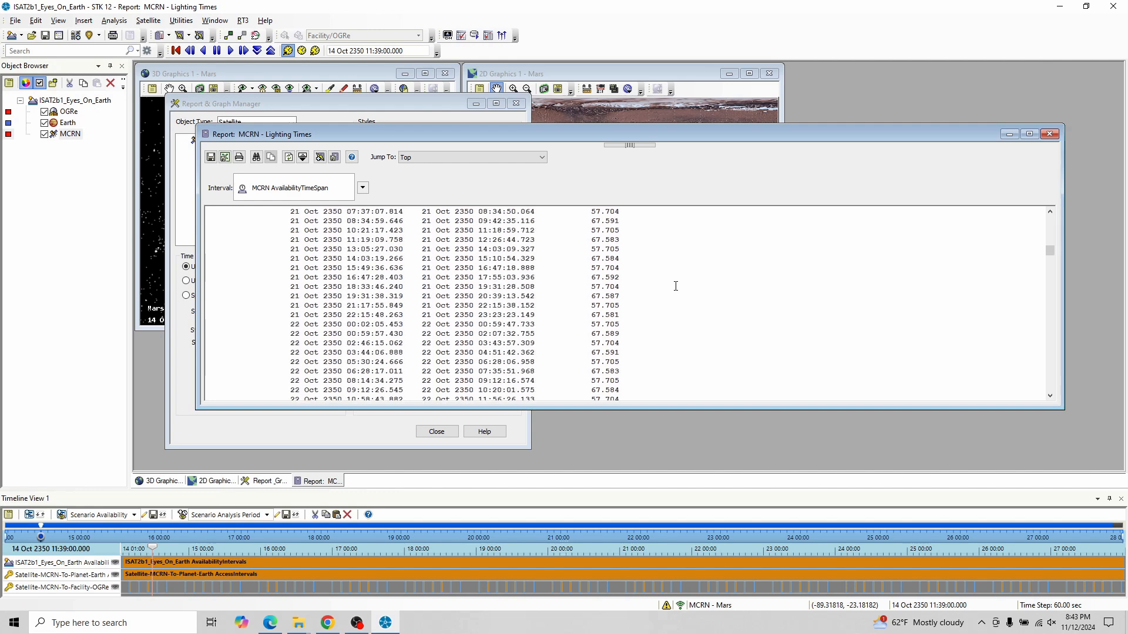
scroll(676, 286, down, 20)
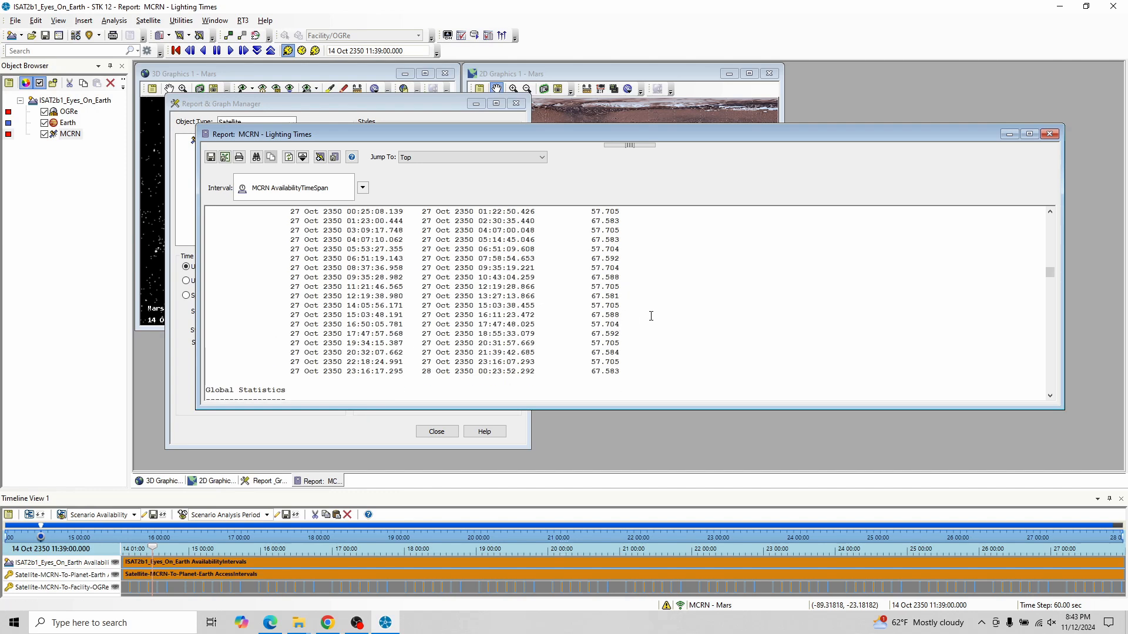
scroll(670, 312, down, 2)
scroll(671, 311, down, 1)
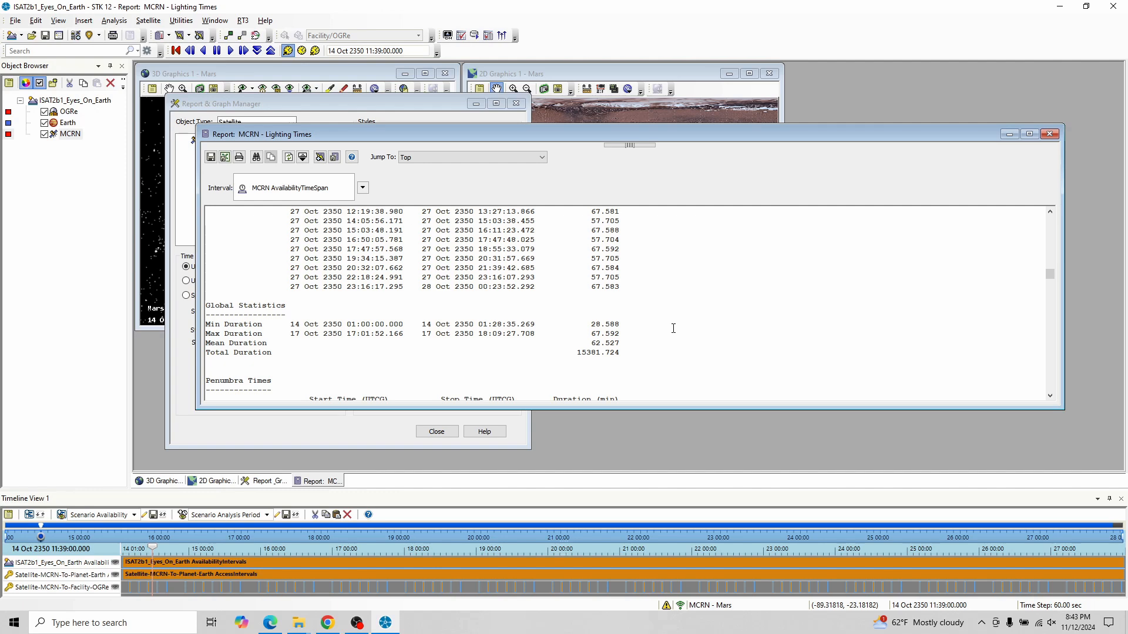
Step: Examine the Penumbra Times intervals in MCRN's Lighting Times report, from 14 Oct through to the section's Global Statistics
scroll(673, 328, down, 3)
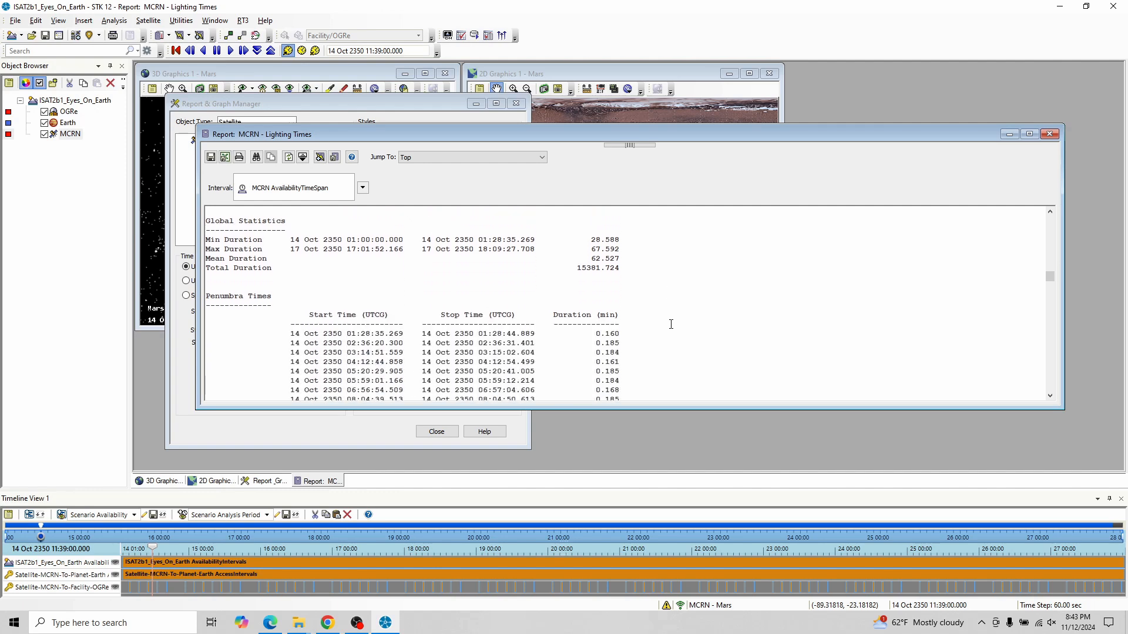
scroll(671, 324, down, 1)
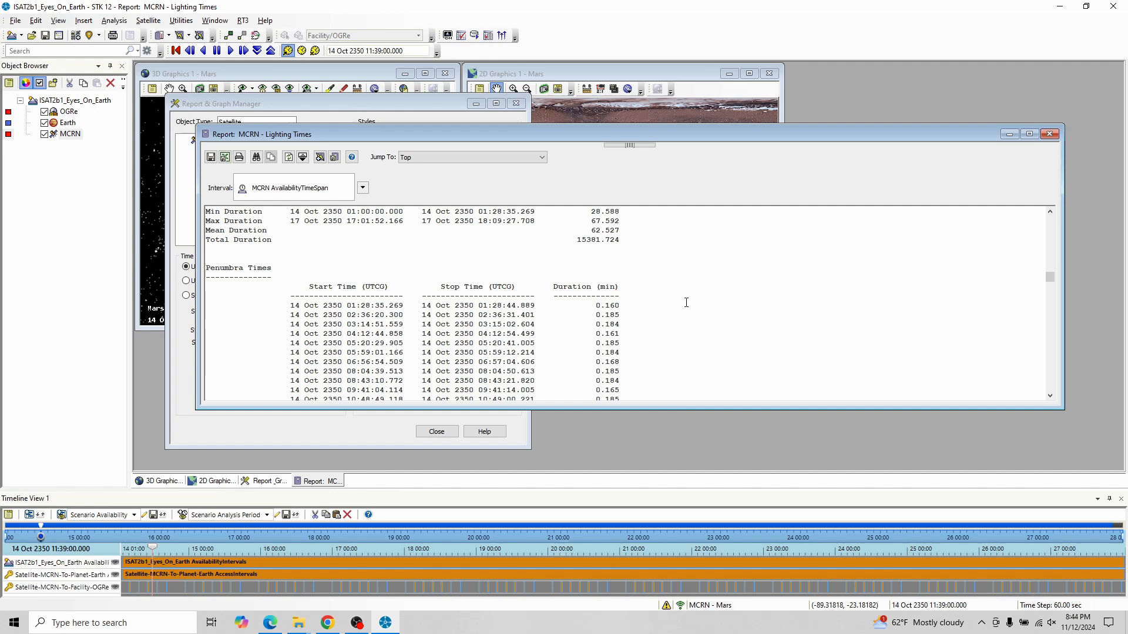
scroll(702, 280, down, 4)
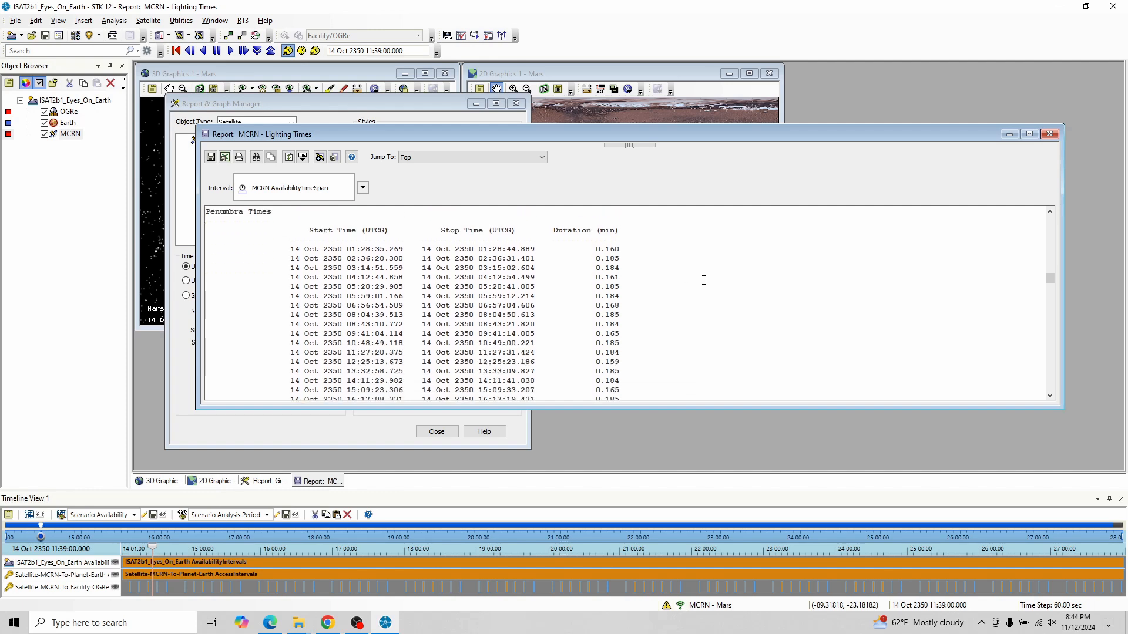
scroll(704, 280, up, 3)
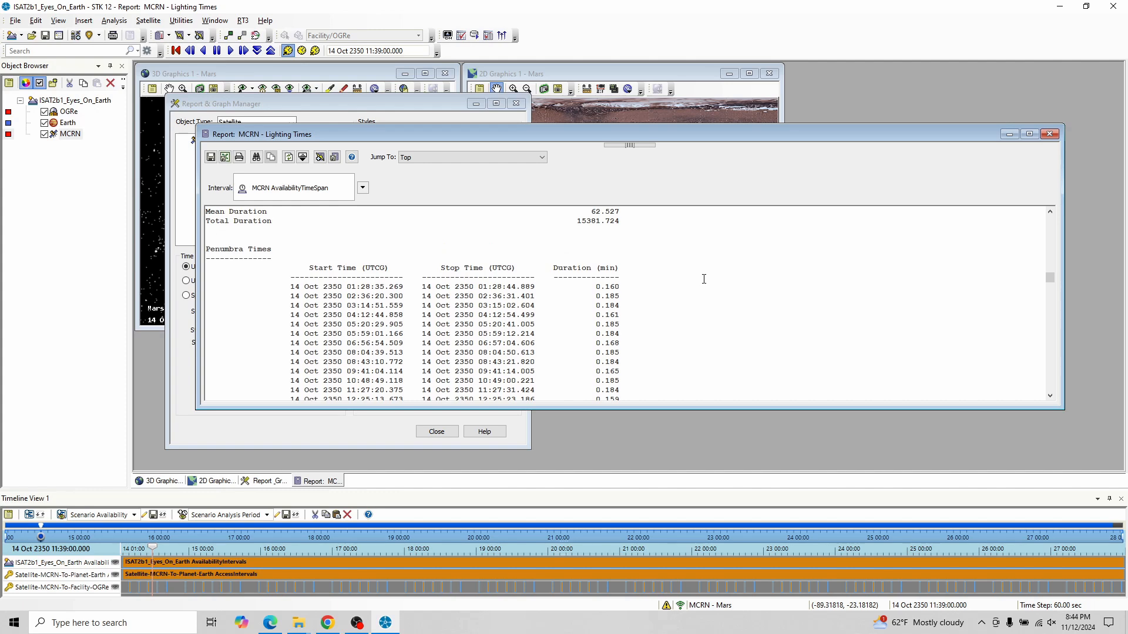
scroll(704, 279, down, 7)
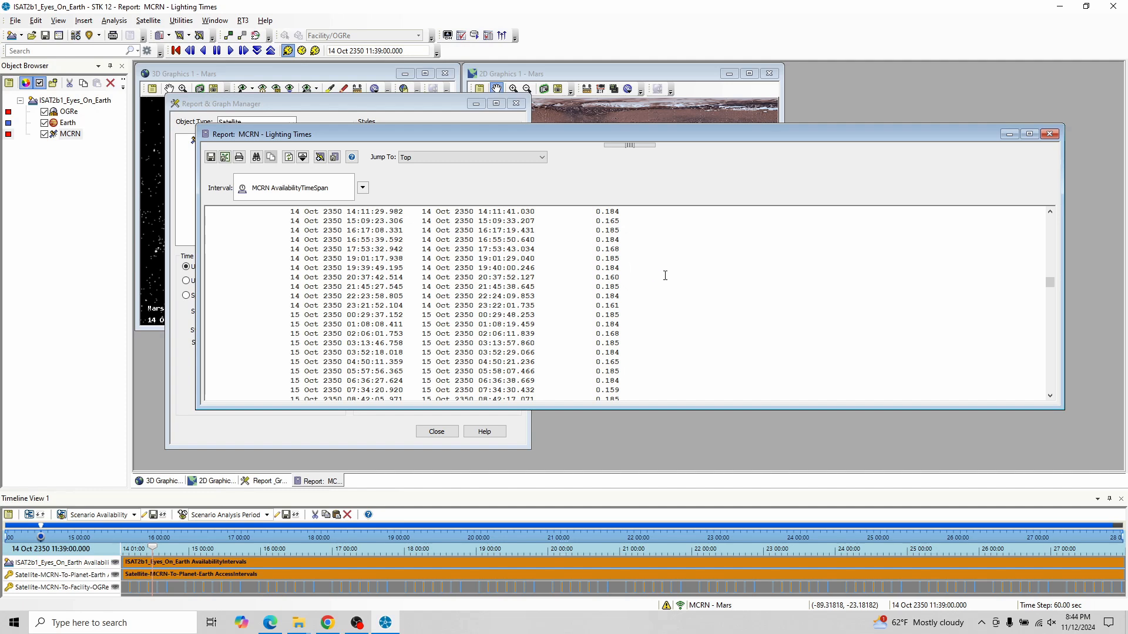
scroll(666, 269, down, 6)
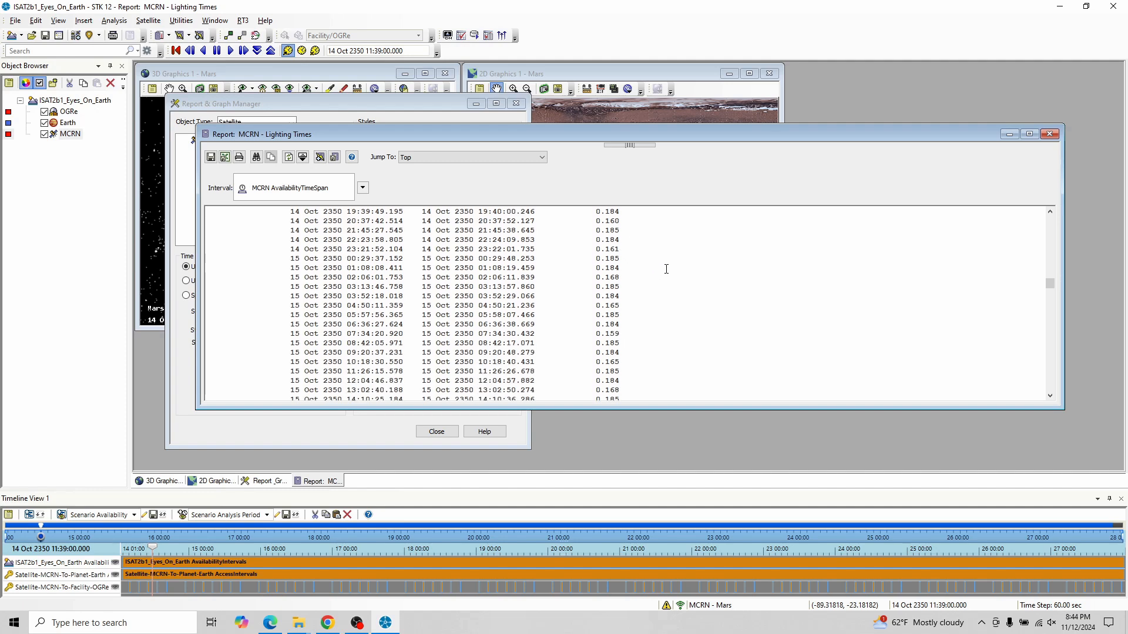
scroll(666, 269, down, 20)
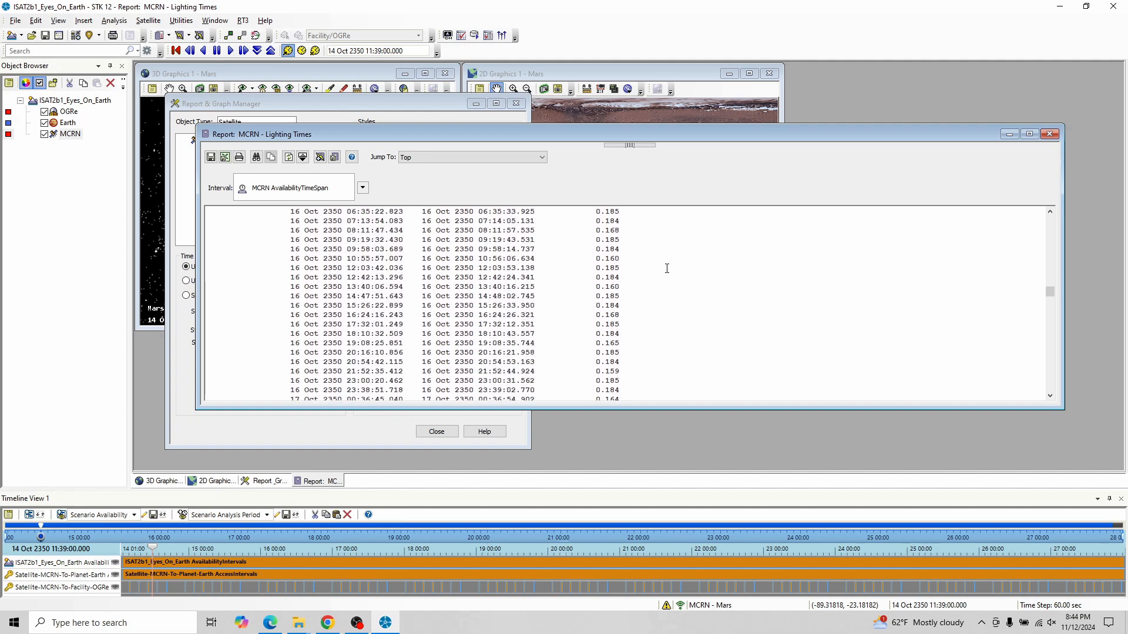
scroll(667, 268, down, 20)
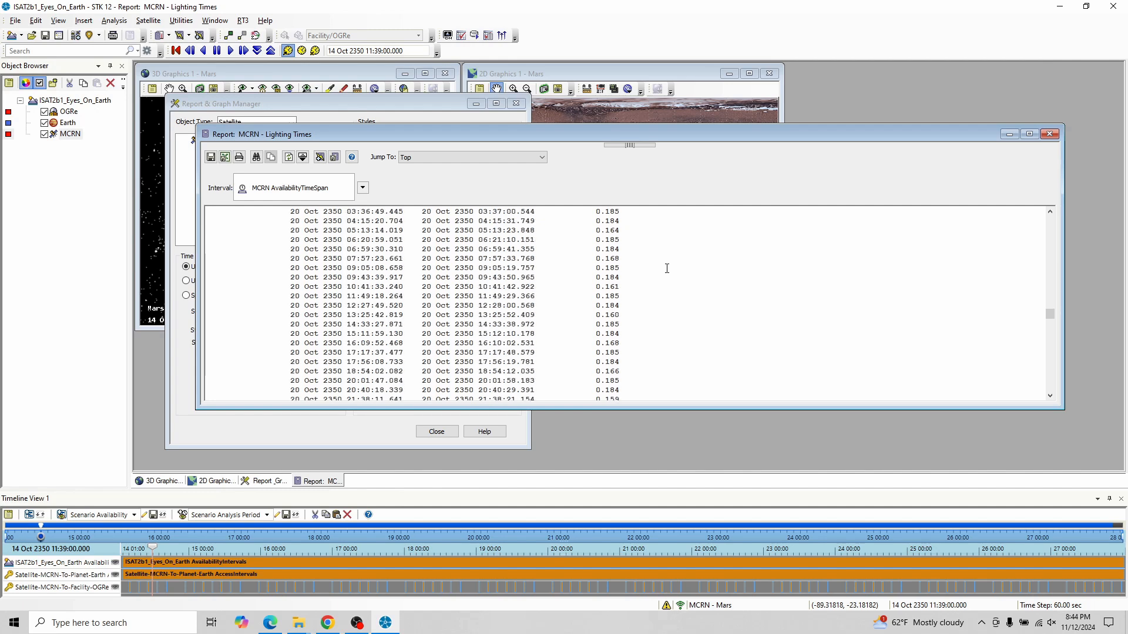
scroll(668, 268, down, 20)
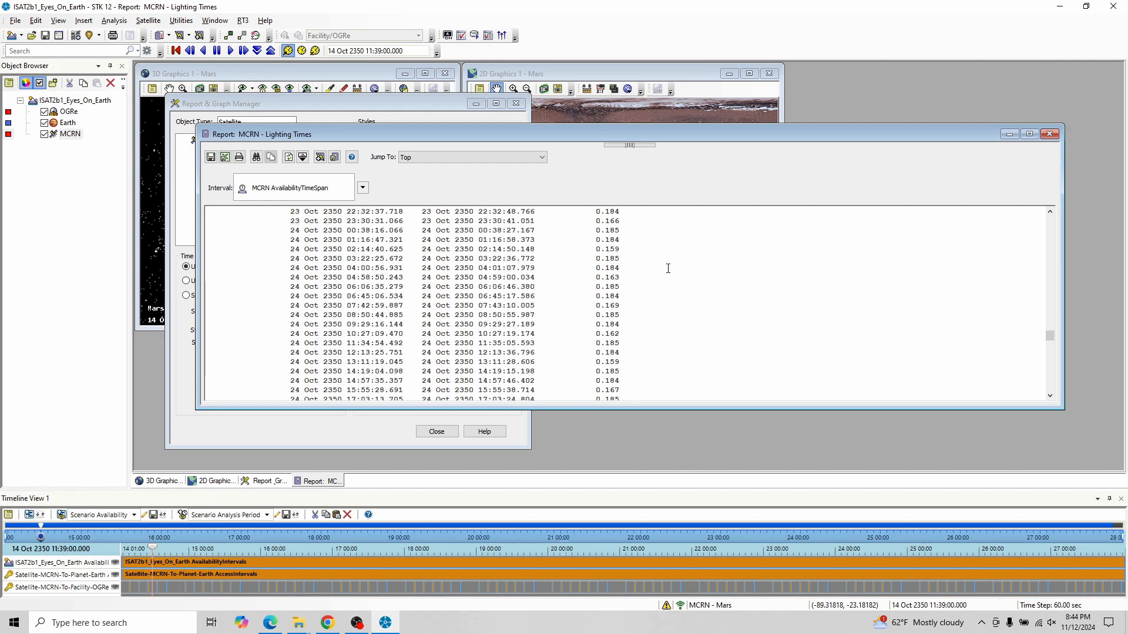
scroll(668, 269, down, 20)
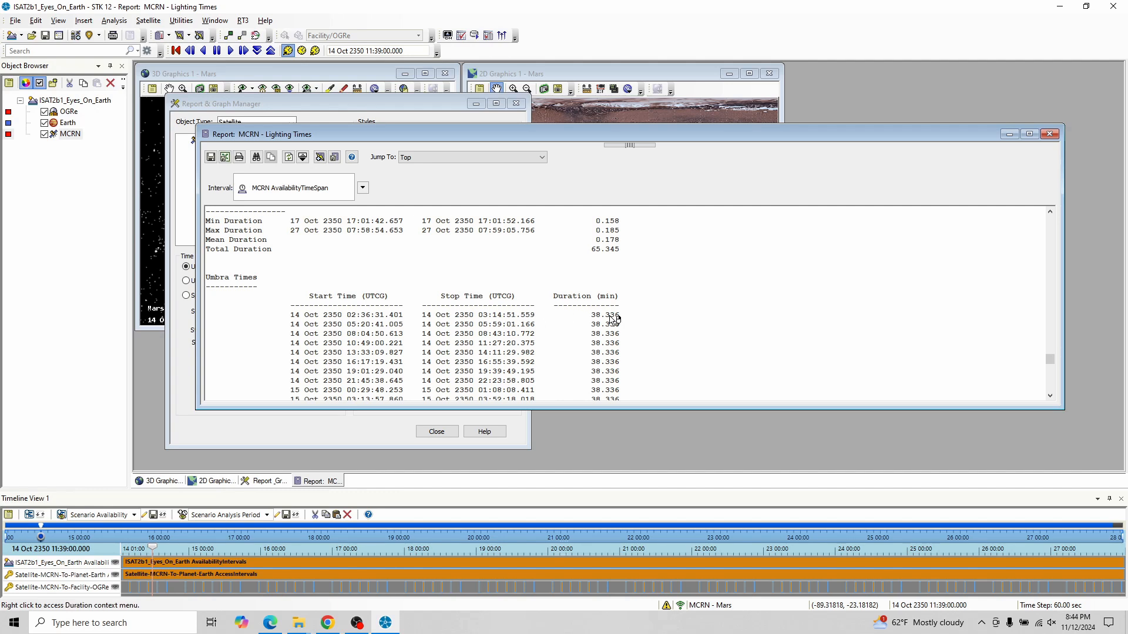
Step: Examine the Umbra Times durations in the Lighting Times report and the Global Statistics that end the section
scroll(619, 317, down, 3)
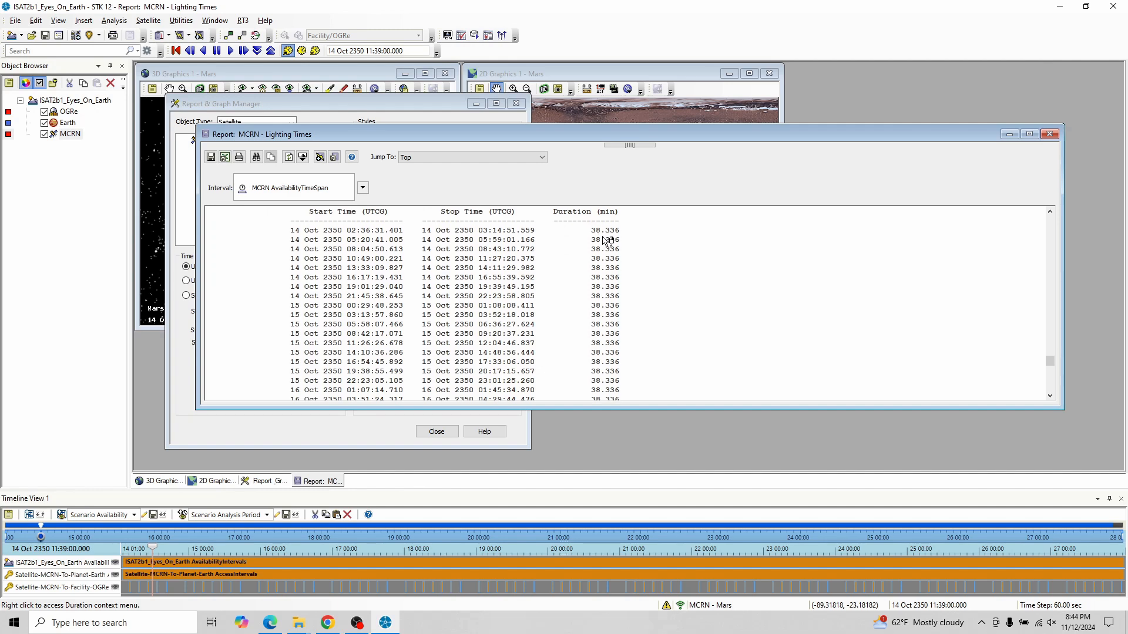
scroll(656, 265, down, 6)
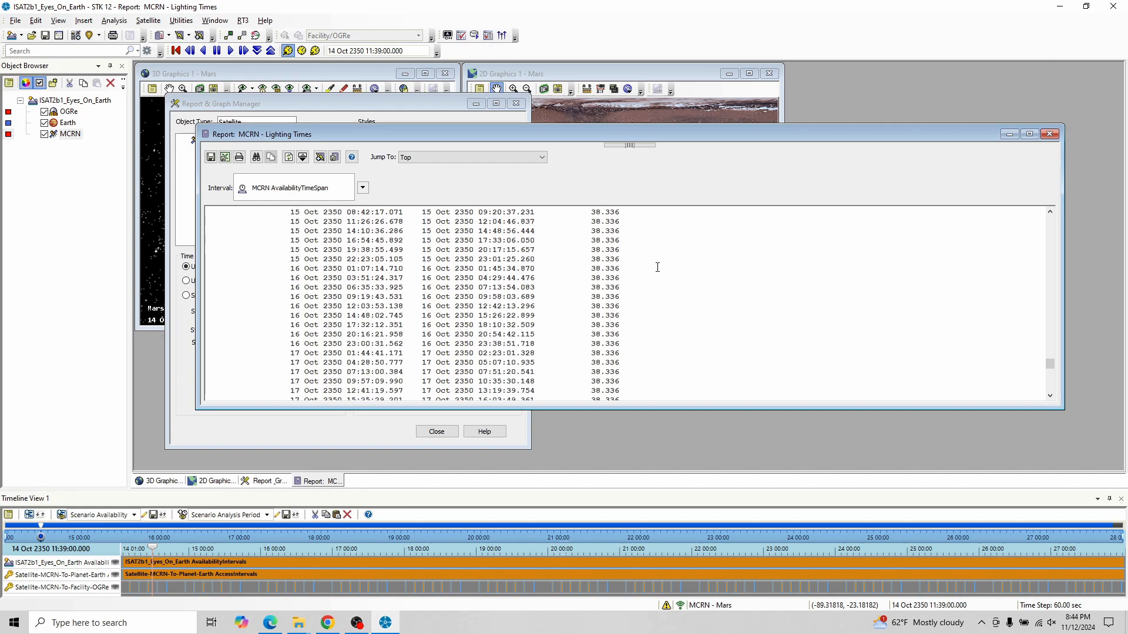
scroll(657, 267, down, 20)
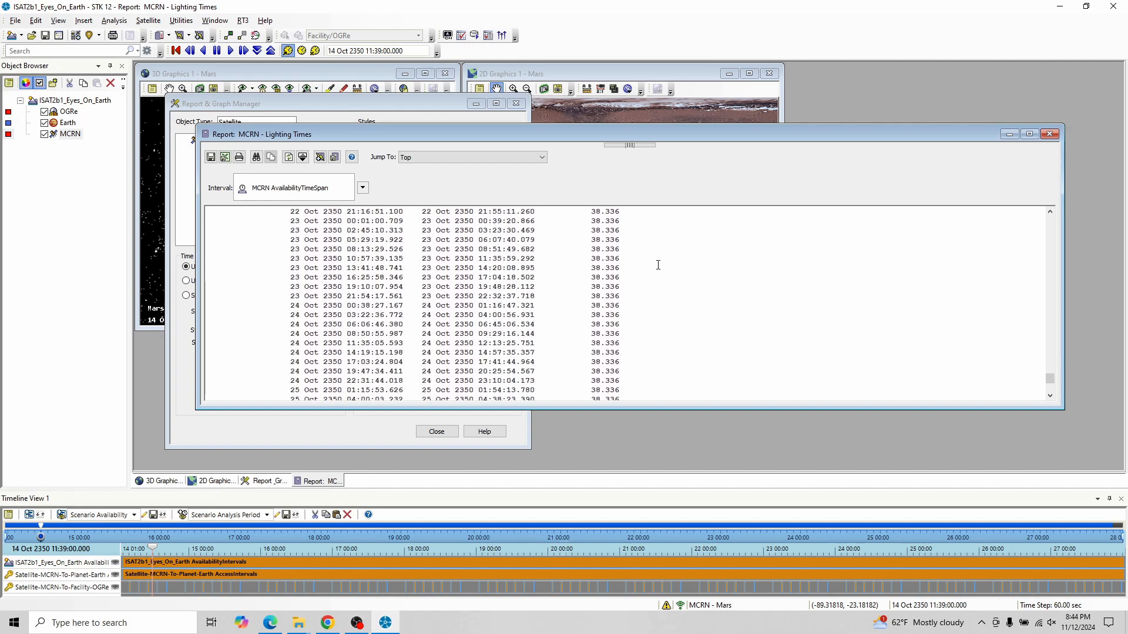
scroll(658, 265, down, 3)
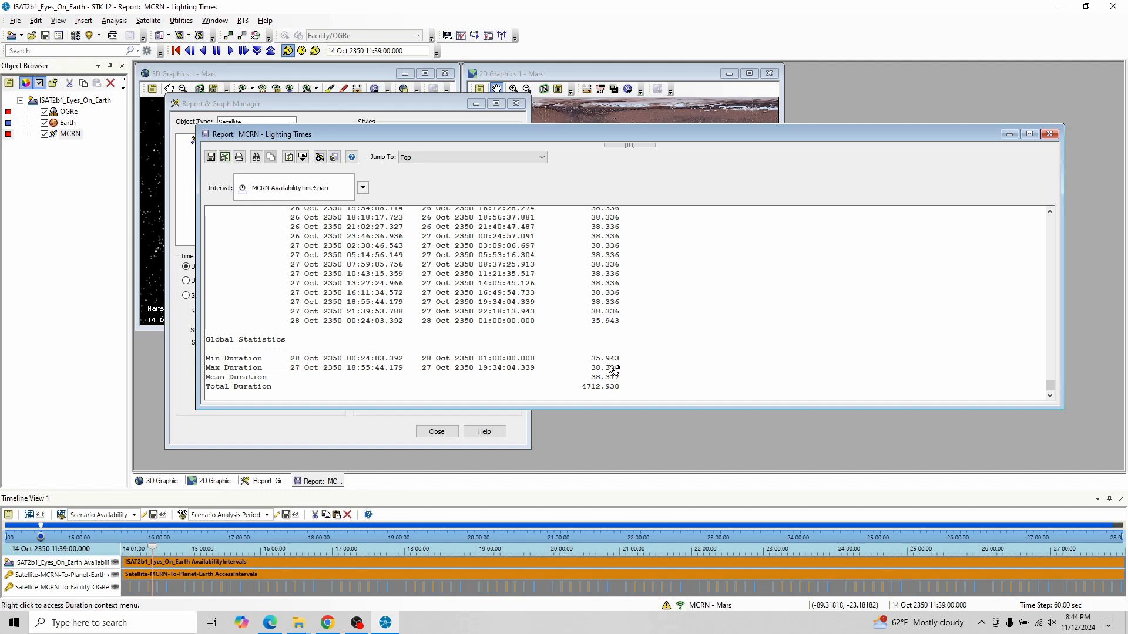
Step: Go back through the umbra and penumbra intervals to the Sunlight Times section of the Lighting Times report
scroll(635, 347, up, 6)
scroll(638, 332, up, 20)
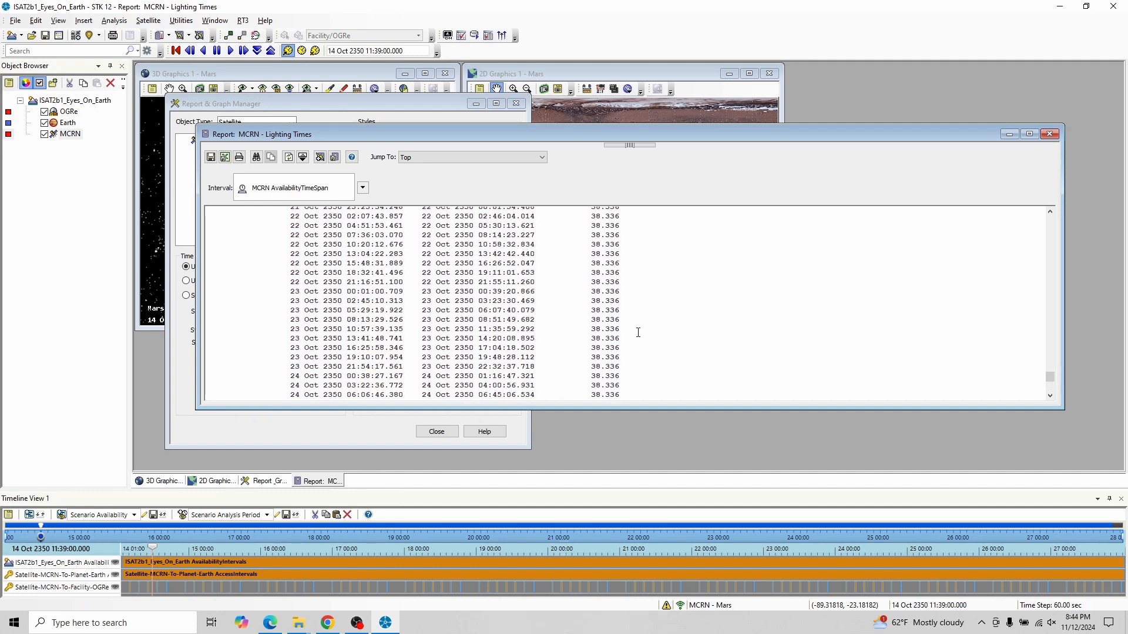
scroll(643, 330, up, 20)
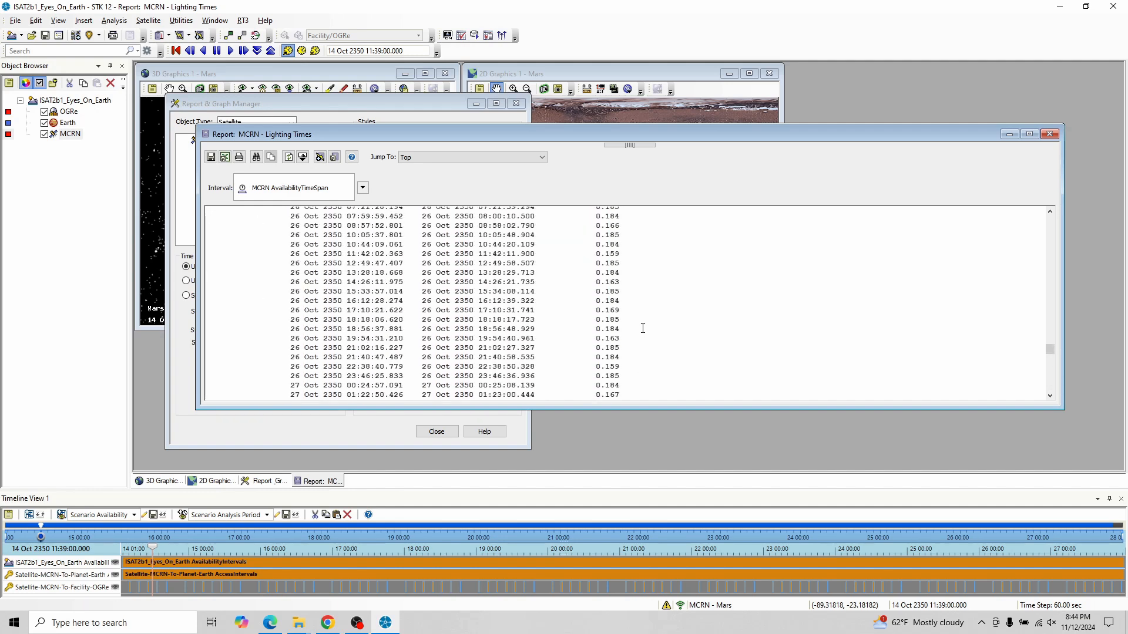
scroll(644, 323, up, 20)
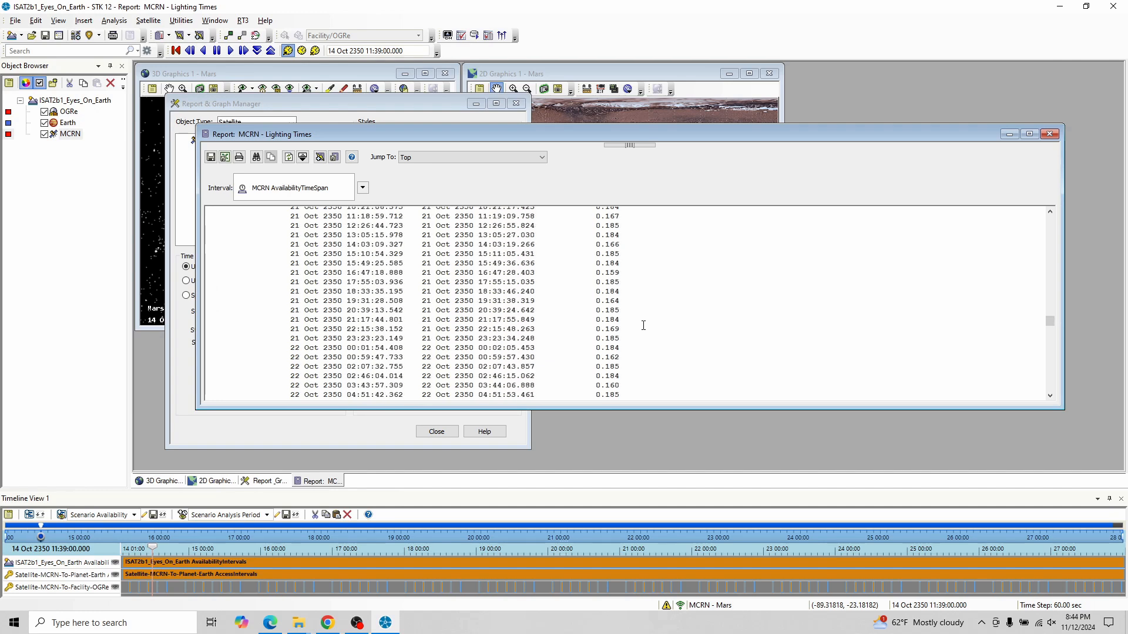
scroll(644, 320, up, 20)
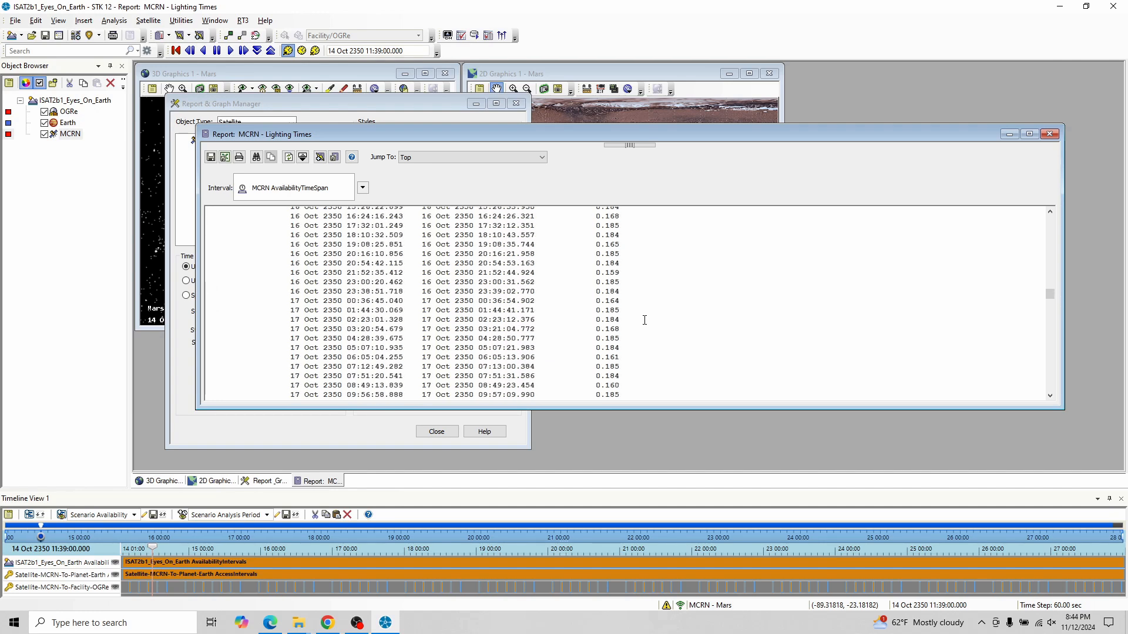
scroll(639, 317, up, 20)
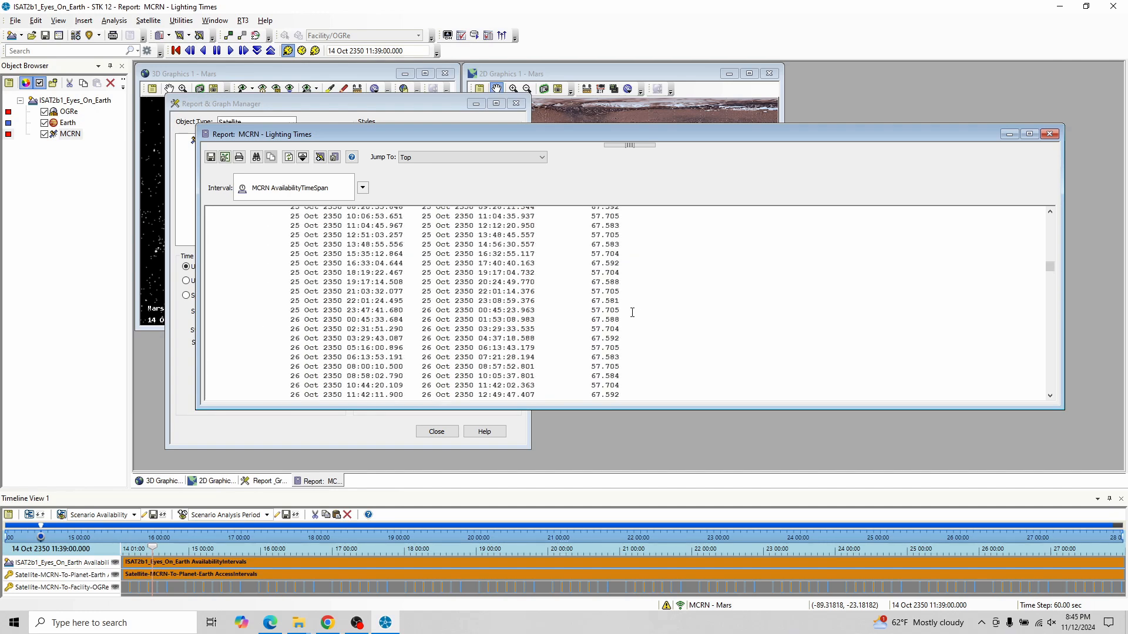
scroll(627, 310, up, 20)
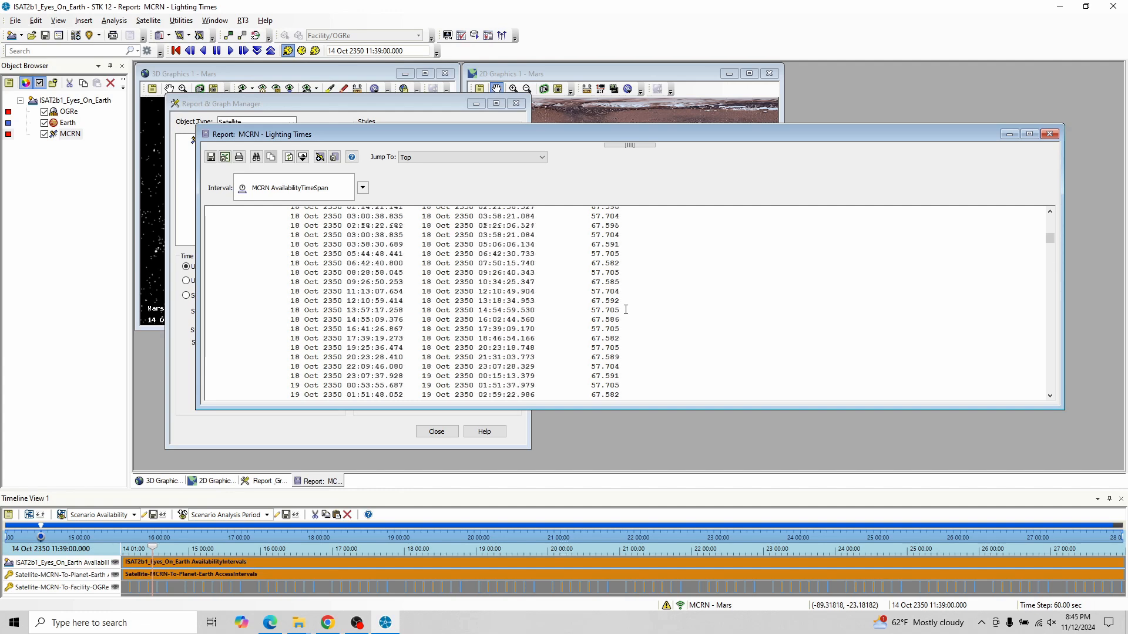